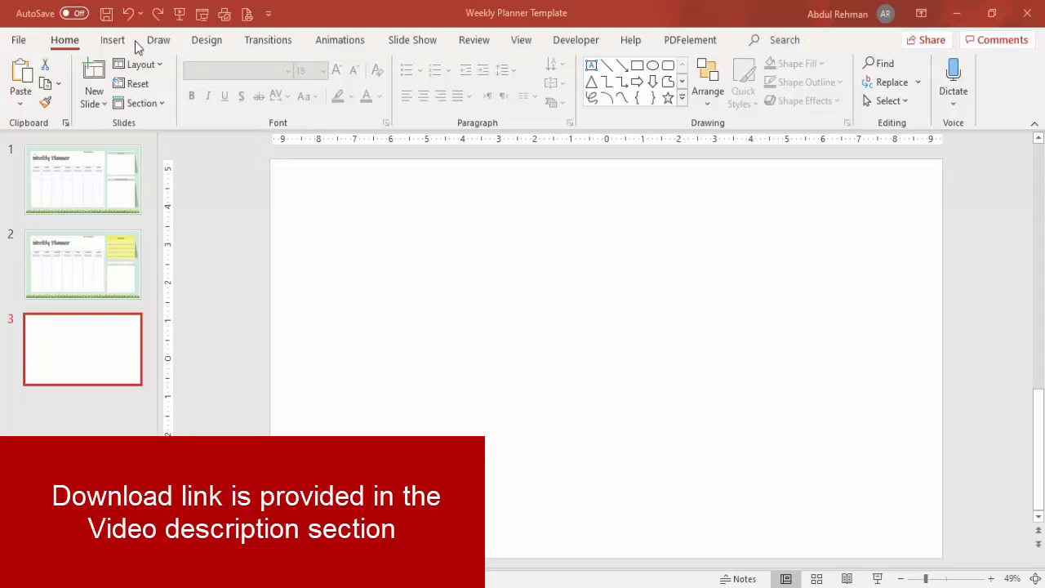
Step: Switch to the Insert tab to start adding shapes to the new blank third slide
{"action": "left_click", "coordinate": [94, 46]}
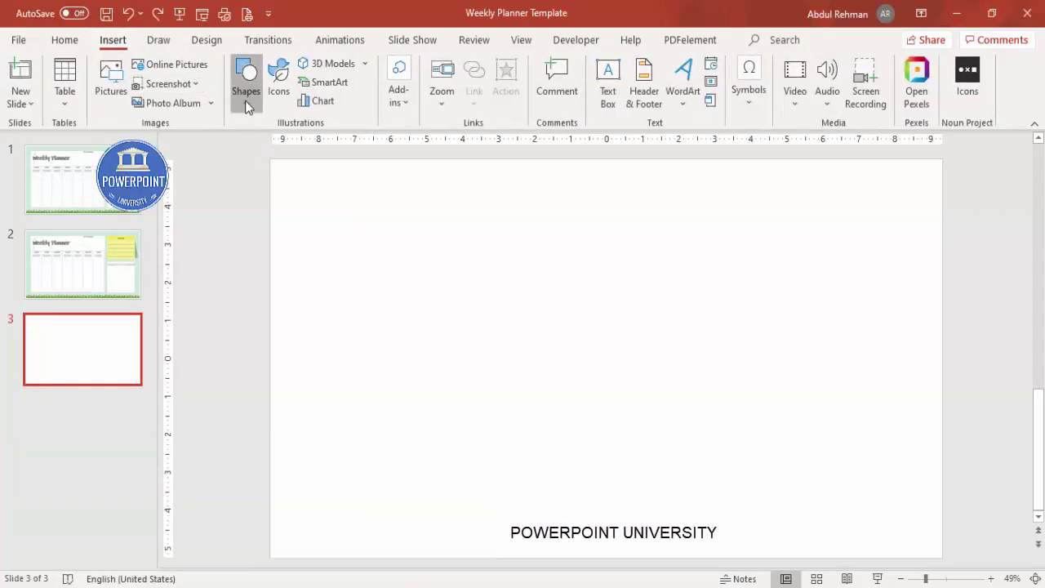
Step: Cover slide 3 with a full-size, outline-free light green rectangle as its background
{"action": "left_click", "coordinate": [245, 97]}
{"action": "left_click", "coordinate": [240, 257]}
{"action": "left_click_drag", "start_coordinate": [272, 160], "coordinate": [943, 558]}
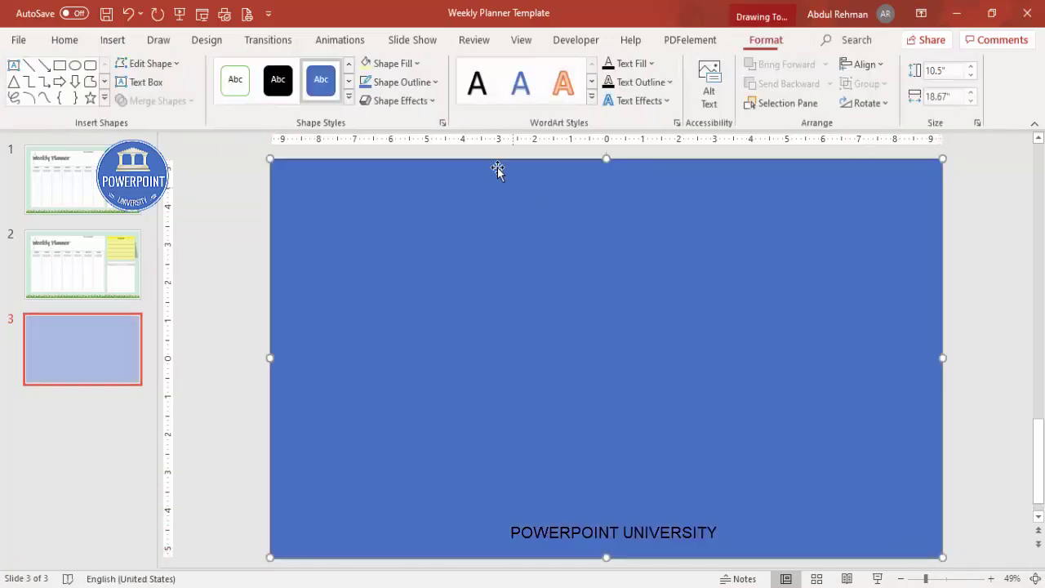
{"action": "left_click", "coordinate": [420, 83]}
{"action": "left_click", "coordinate": [414, 305]}
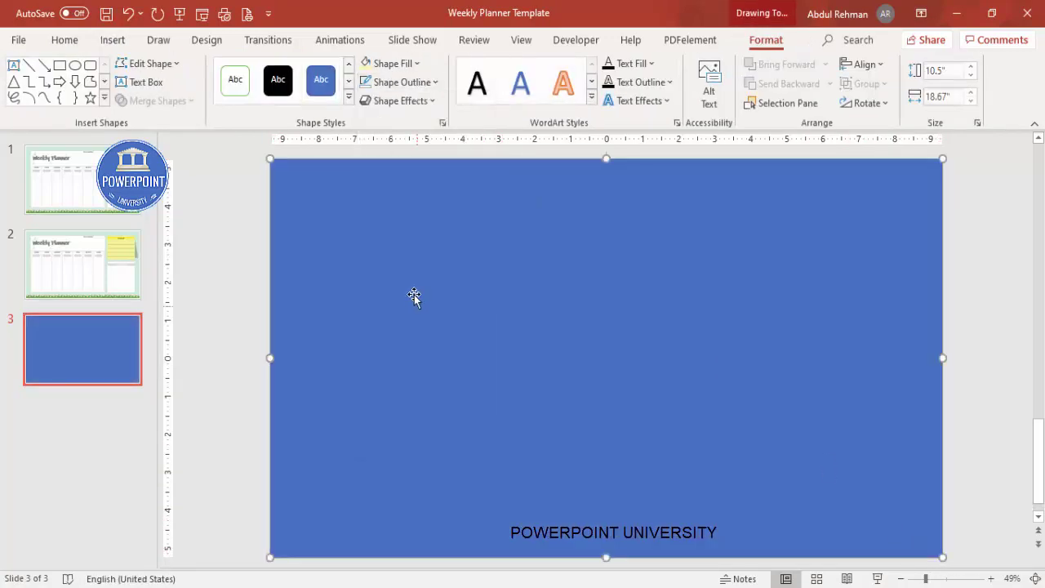
{"action": "left_click", "coordinate": [418, 64]}
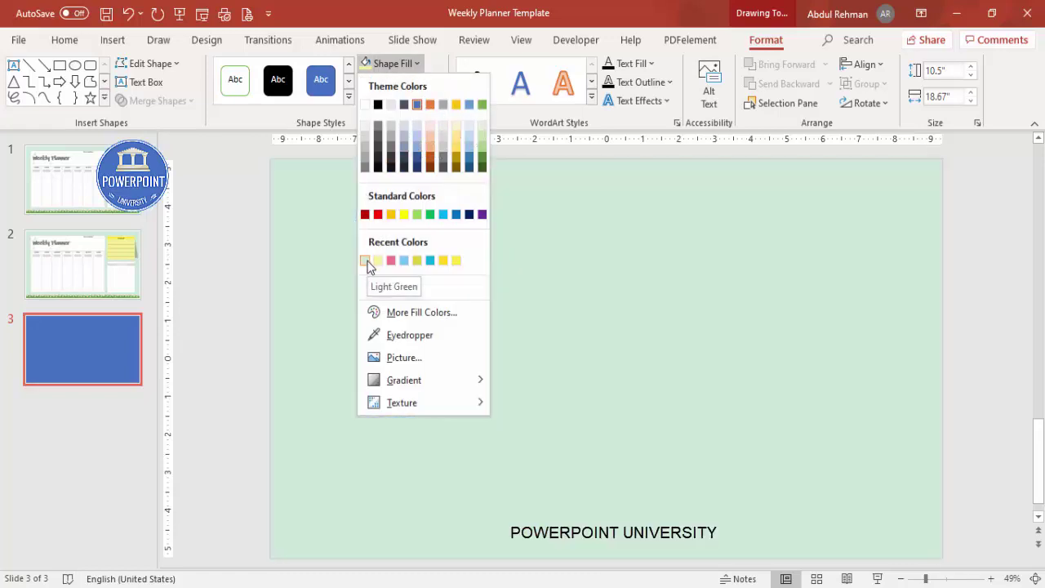
{"action": "left_click", "coordinate": [365, 260]}
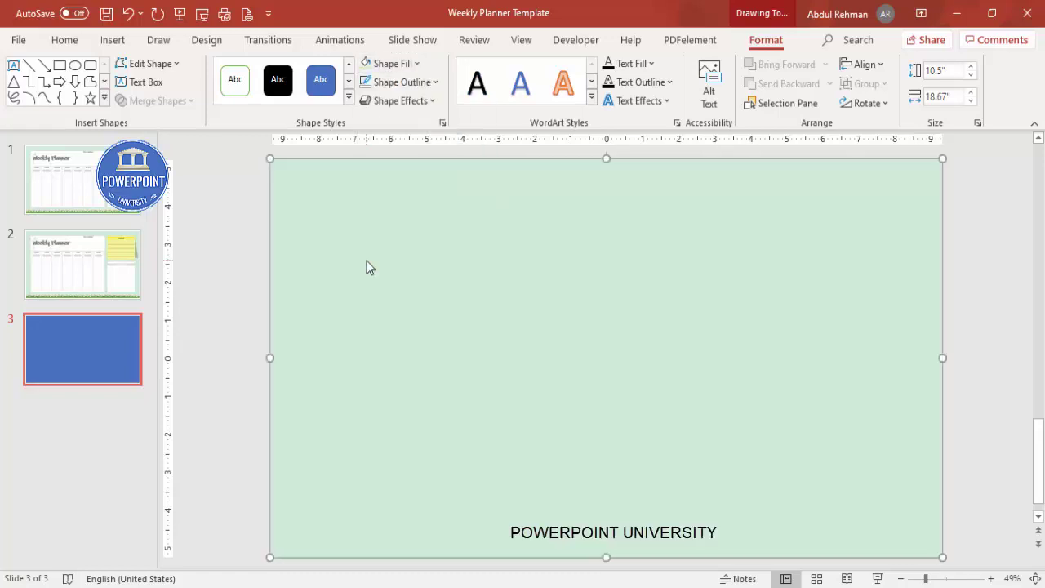
{"action": "left_click", "coordinate": [978, 268]}
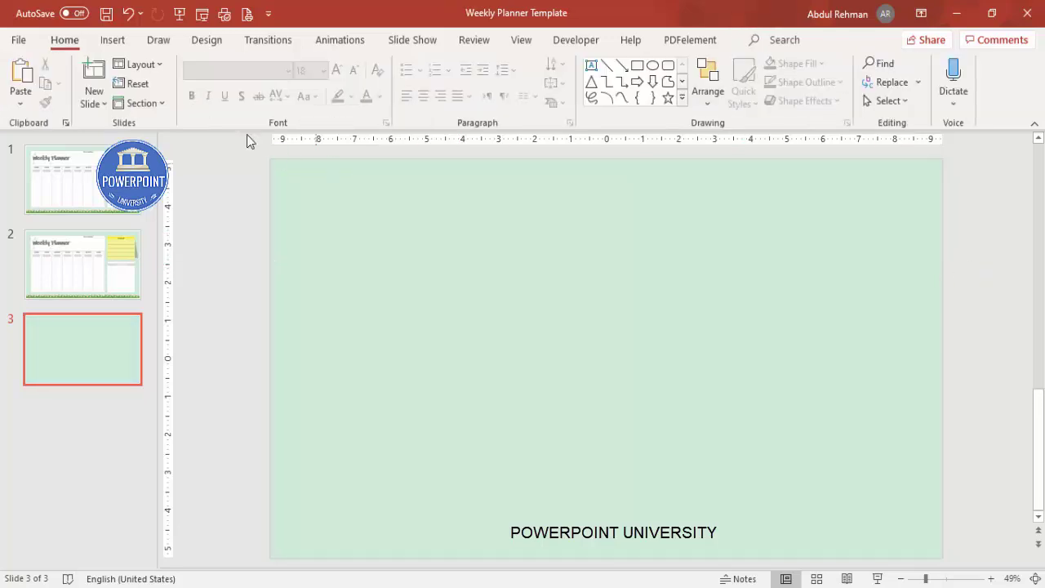
{"action": "left_click", "coordinate": [112, 43]}
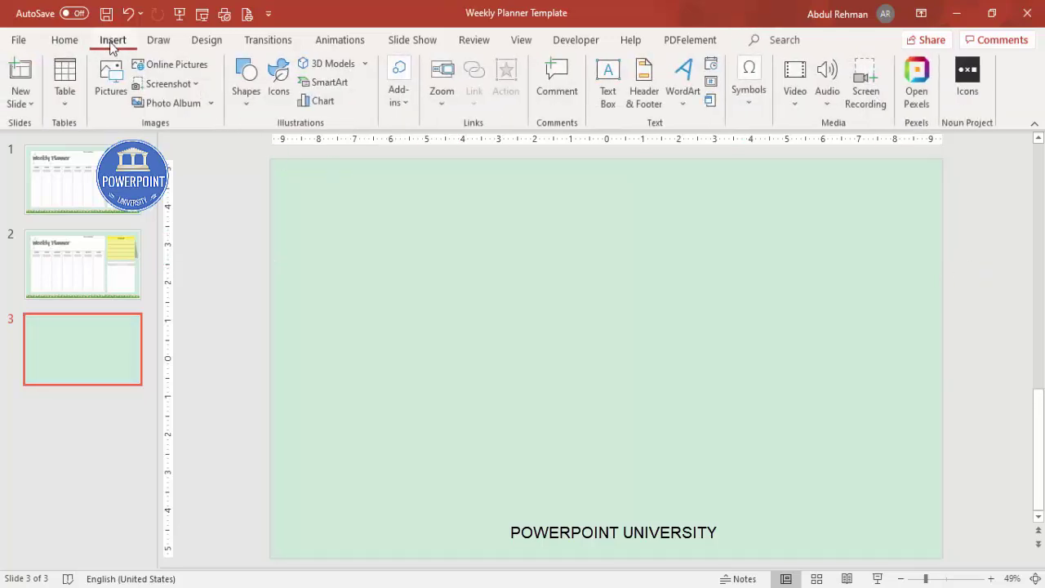
Step: Draw a large outline-free light grey panel on the slide's left
{"action": "left_click", "coordinate": [249, 106]}
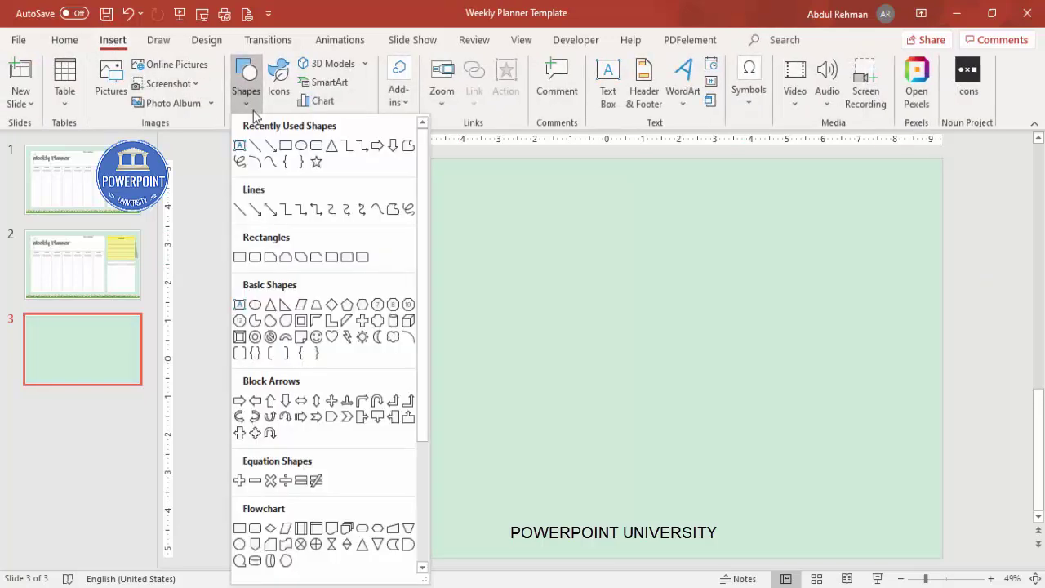
{"action": "left_click", "coordinate": [240, 258]}
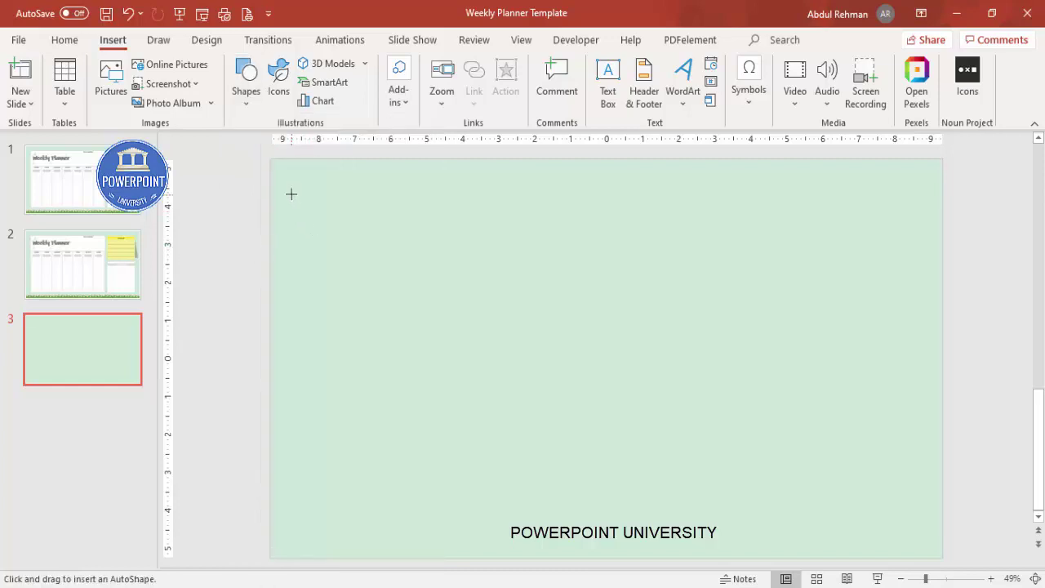
{"action": "mouse_move", "coordinate": [289, 192]}
{"action": "left_mouse_down"}
{"action": "mouse_move", "coordinate": [662, 448]}
{"action": "mouse_move", "coordinate": [726, 502]}
{"action": "mouse_move", "coordinate": [733, 527]}
{"action": "mouse_move", "coordinate": [759, 533]}
{"action": "mouse_move", "coordinate": [760, 547]}
{"action": "mouse_move", "coordinate": [739, 552]}
{"action": "mouse_move", "coordinate": [738, 542]}
{"action": "left_mouse_up"}
{"action": "left_click", "coordinate": [414, 85]}
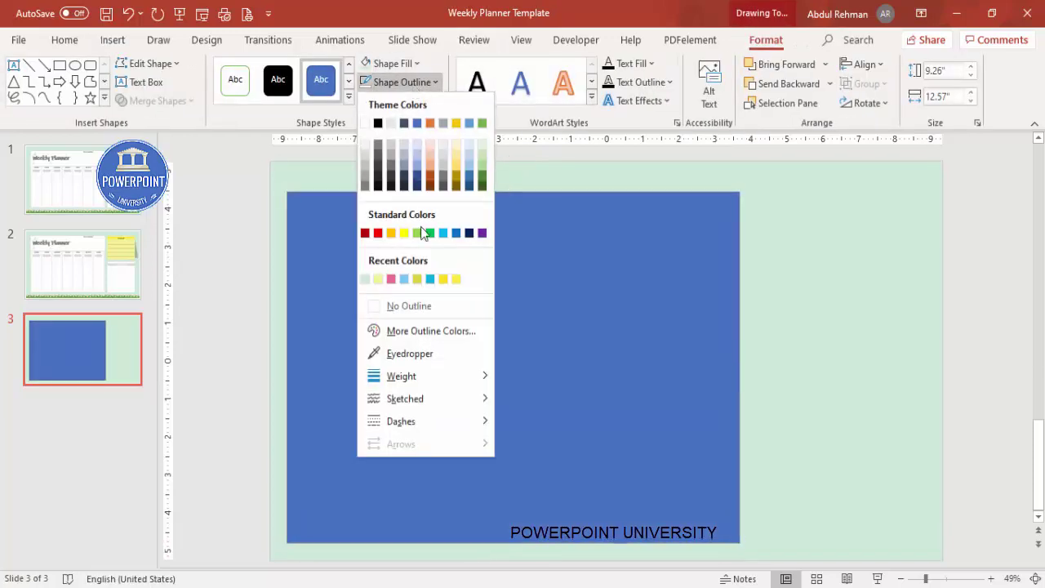
{"action": "left_click", "coordinate": [425, 303]}
{"action": "left_click", "coordinate": [397, 71]}
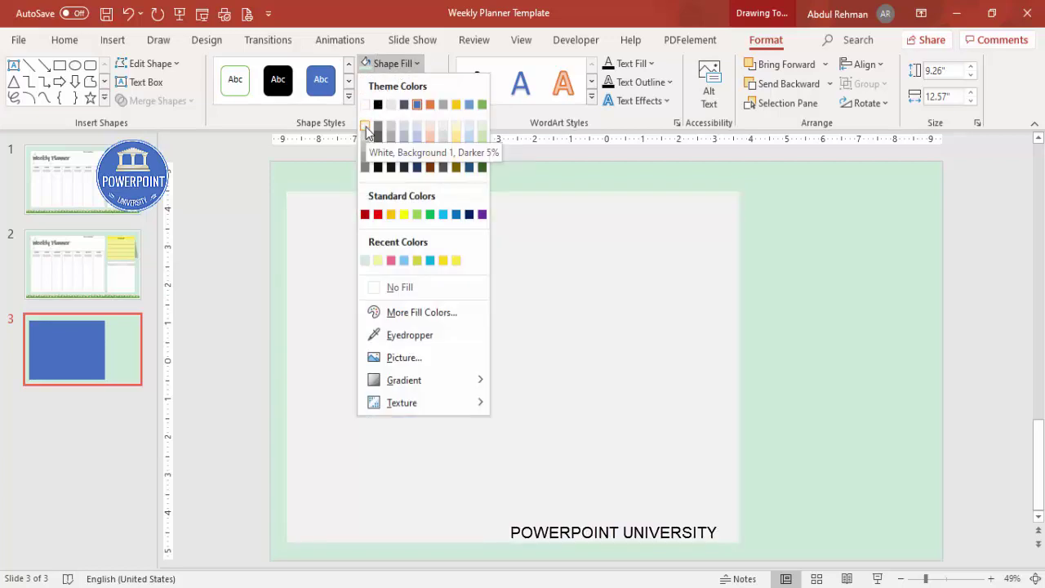
{"action": "left_click", "coordinate": [366, 126]}
{"action": "left_click", "coordinate": [237, 196]}
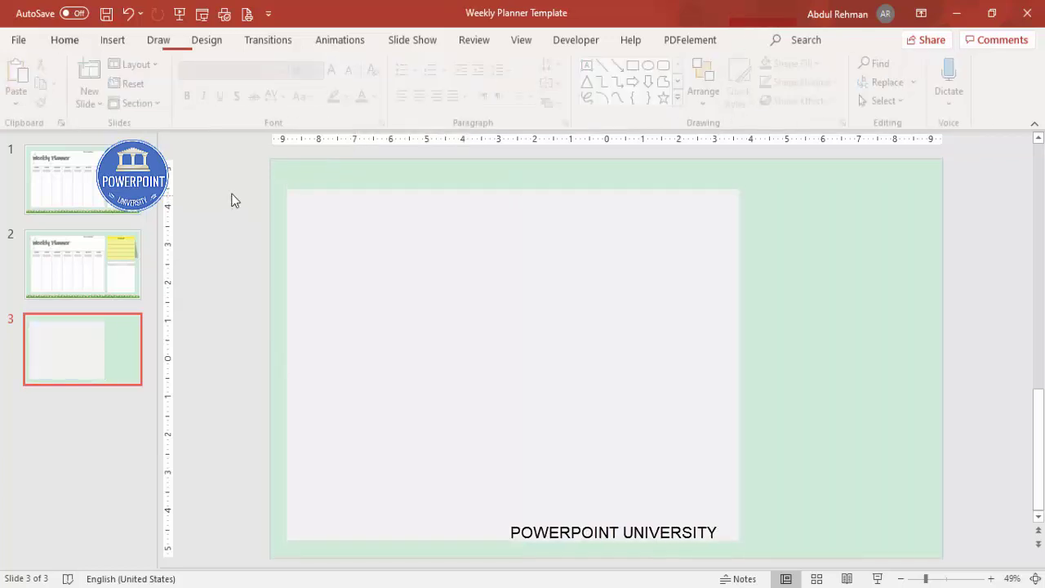
Step: Add an outline-free white header band across the top of the grey panel
{"action": "left_click", "coordinate": [113, 42]}
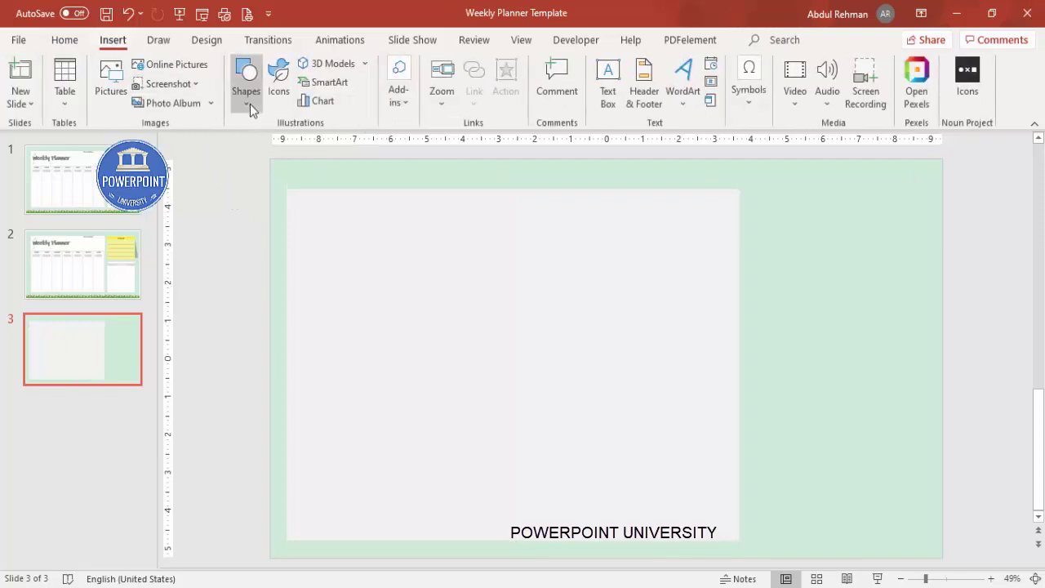
{"action": "left_click", "coordinate": [250, 104]}
{"action": "left_click", "coordinate": [240, 256]}
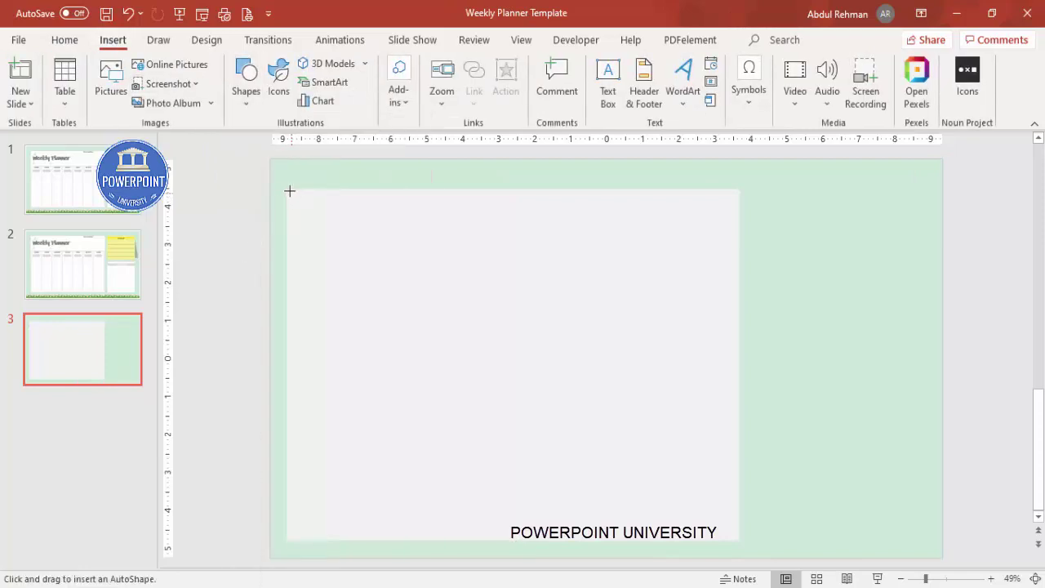
{"action": "left_click_drag", "start_coordinate": [287, 189], "coordinate": [739, 298]}
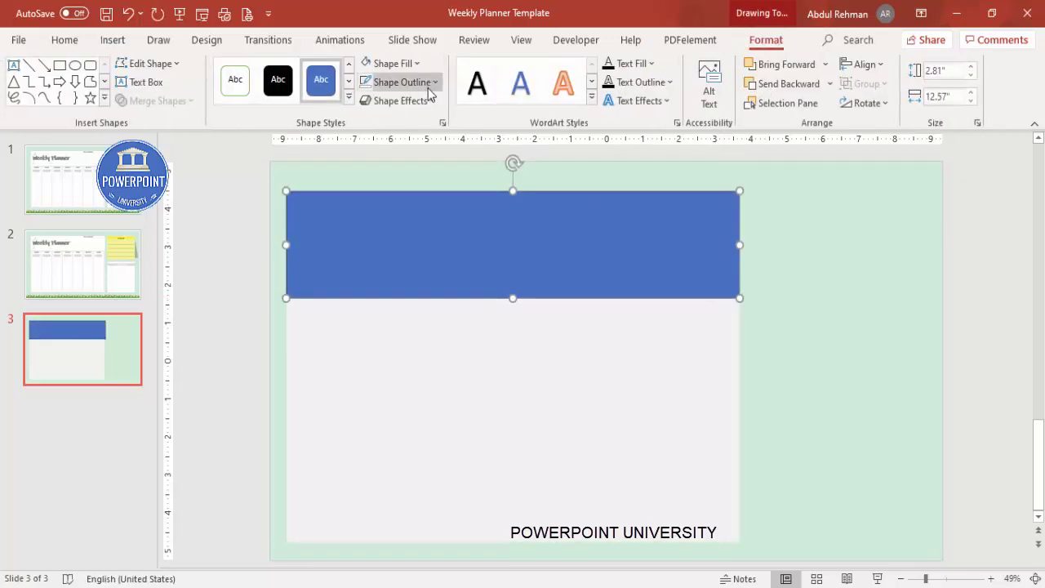
{"action": "left_click", "coordinate": [421, 82]}
{"action": "left_click", "coordinate": [421, 310]}
{"action": "left_click", "coordinate": [392, 64]}
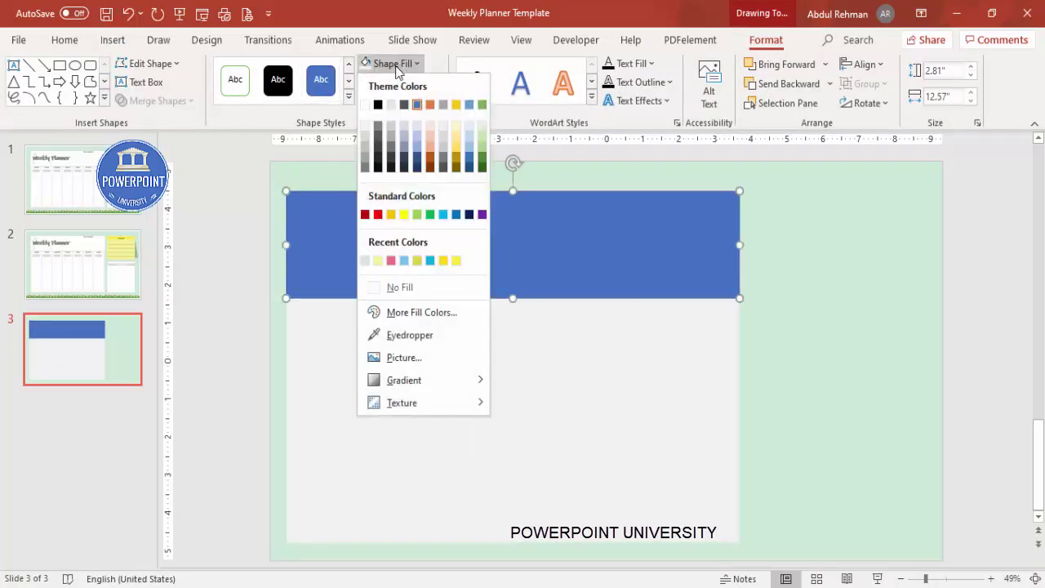
{"action": "left_click", "coordinate": [366, 105]}
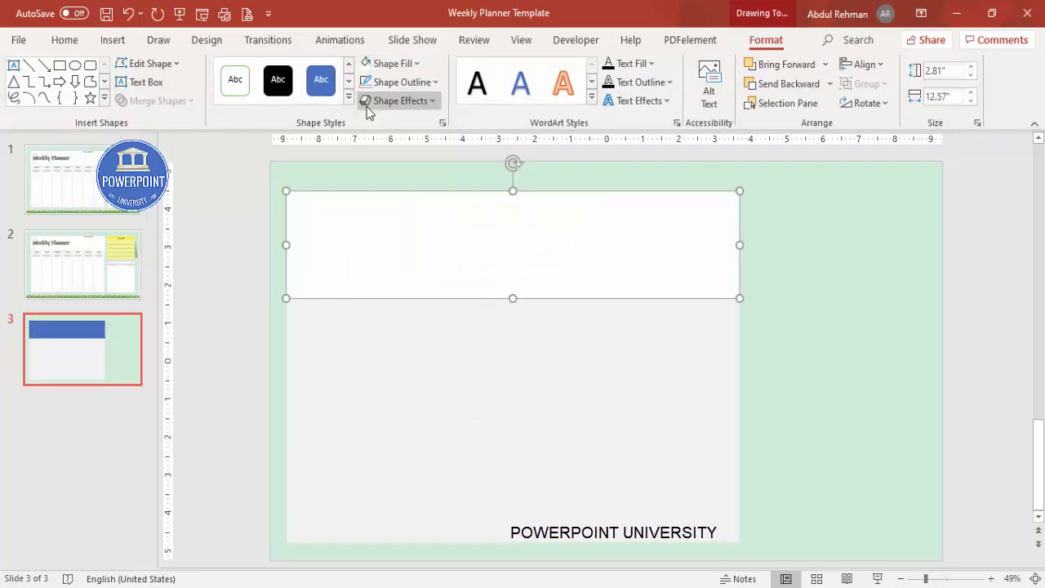
{"action": "left_click", "coordinate": [198, 184]}
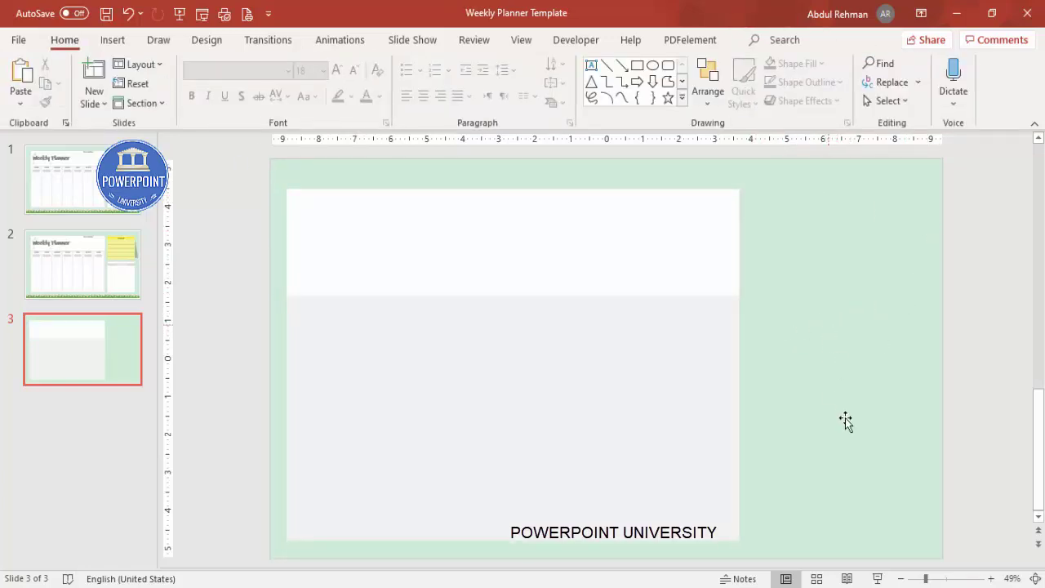
{"action": "left_click", "coordinate": [123, 43]}
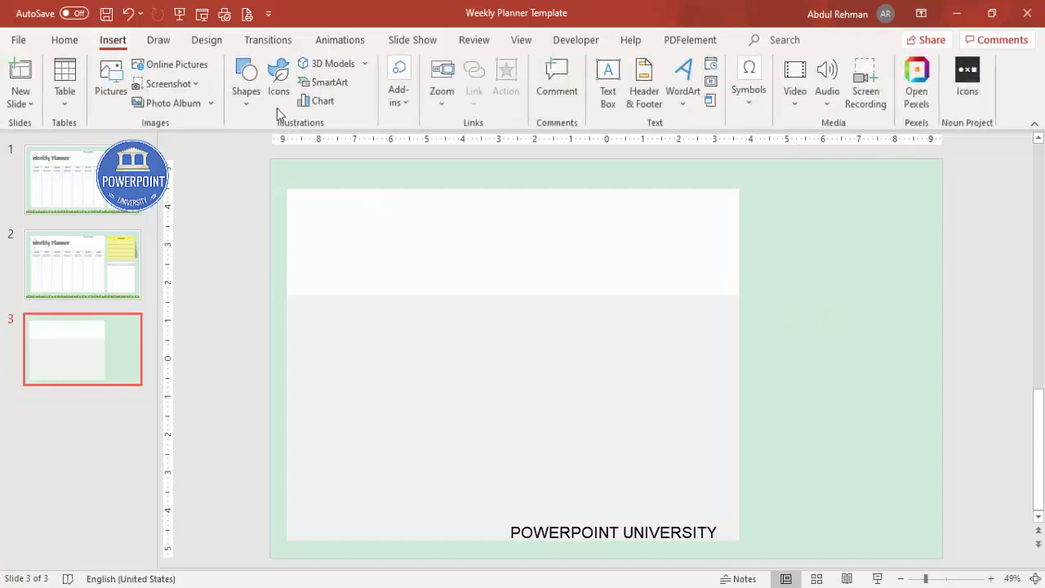
Step: Draw an outline-free white panel in the slide's top-right area
{"action": "left_click", "coordinate": [245, 107]}
{"action": "left_click", "coordinate": [243, 258]}
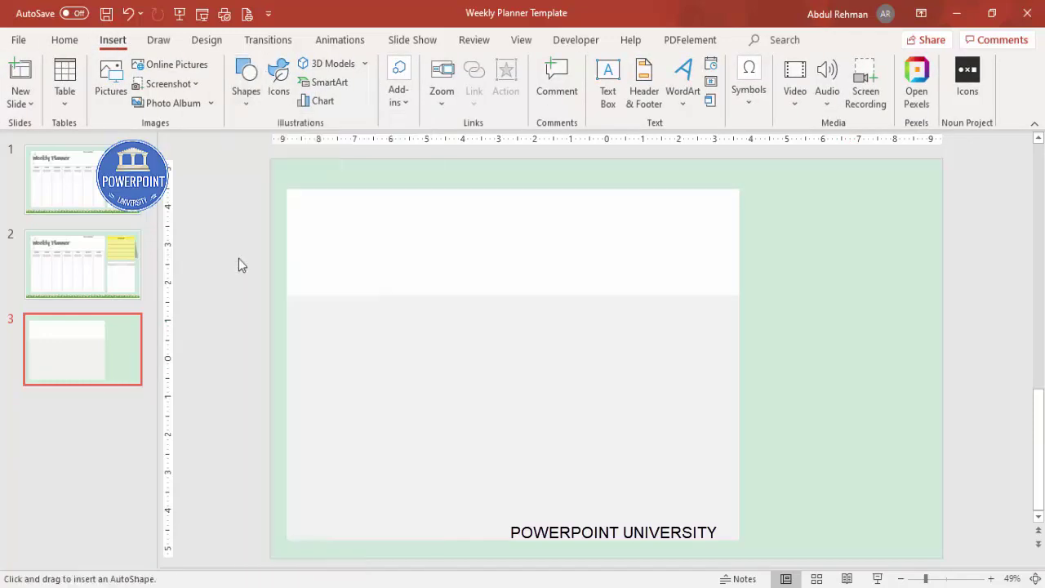
{"action": "mouse_move", "coordinate": [748, 189]}
{"action": "left_mouse_down"}
{"action": "mouse_move", "coordinate": [884, 283]}
{"action": "mouse_move", "coordinate": [933, 335]}
{"action": "mouse_move", "coordinate": [928, 346]}
{"action": "left_mouse_up"}
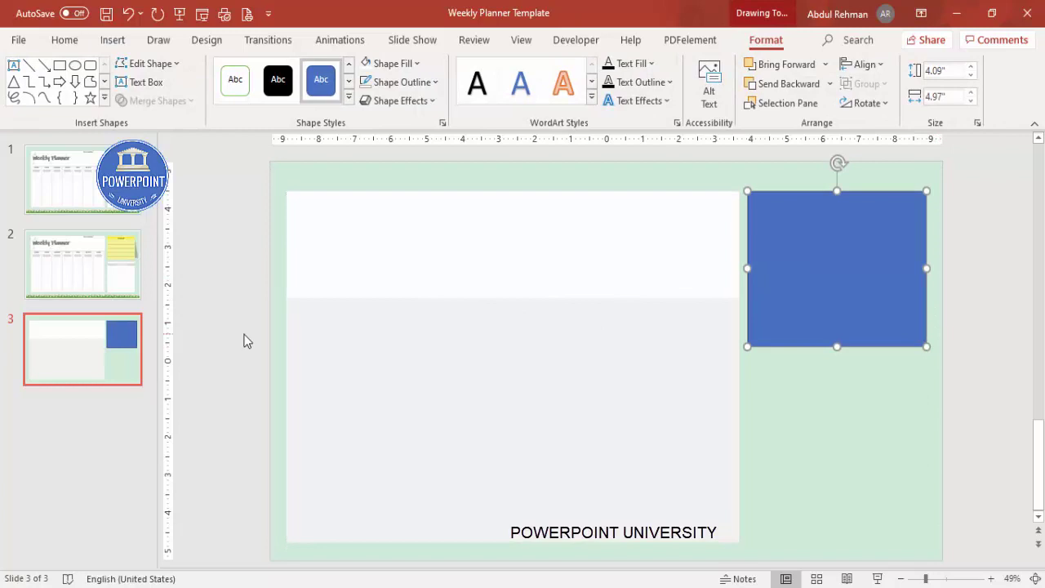
{"action": "left_click", "coordinate": [413, 83]}
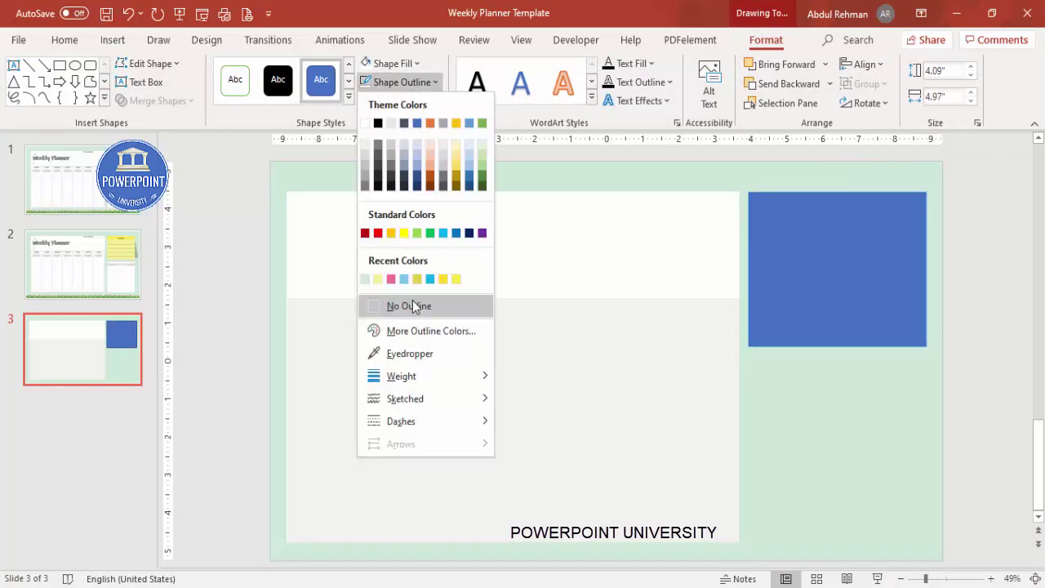
{"action": "left_click", "coordinate": [412, 302]}
{"action": "left_click", "coordinate": [394, 63]}
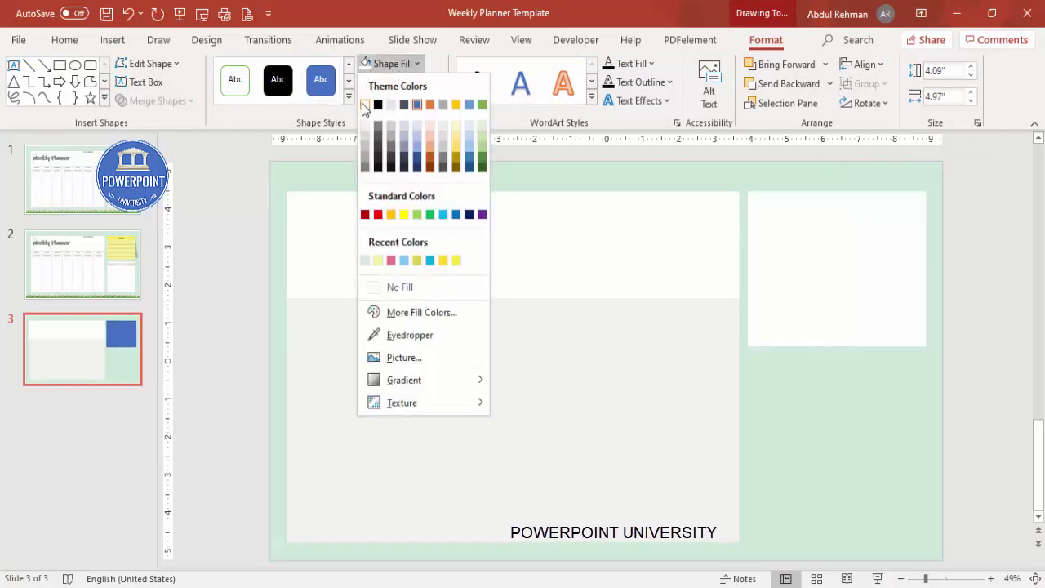
{"action": "left_click", "coordinate": [374, 104]}
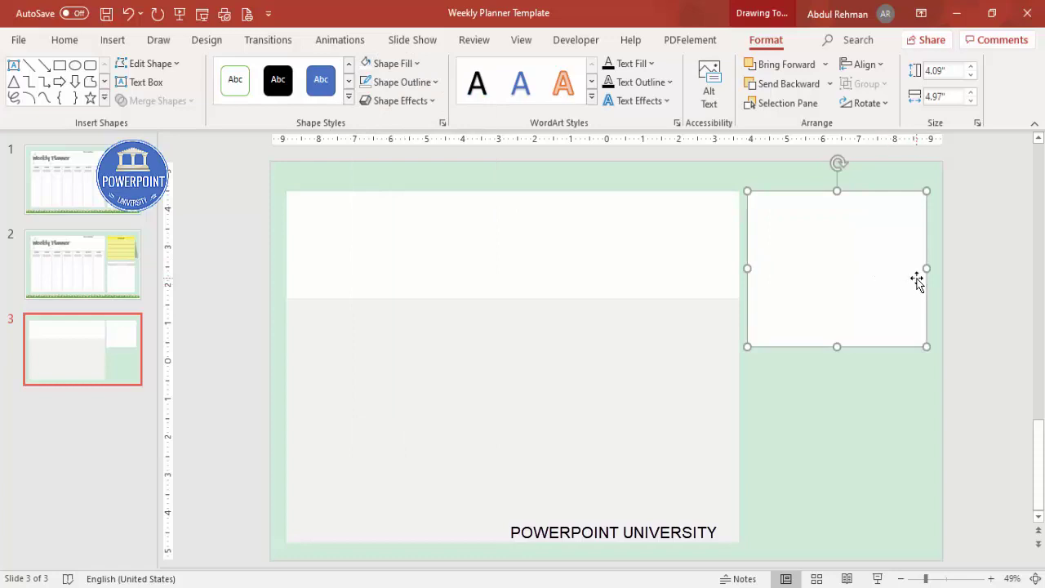
Step: Duplicate the white panel below and stretch it down to the grey panel's bottom
{"action": "left_click_drag", "start_coordinate": [833, 320], "coordinate": [832, 443]}
{"action": "left_click_drag", "start_coordinate": [837, 513], "coordinate": [838, 540]}
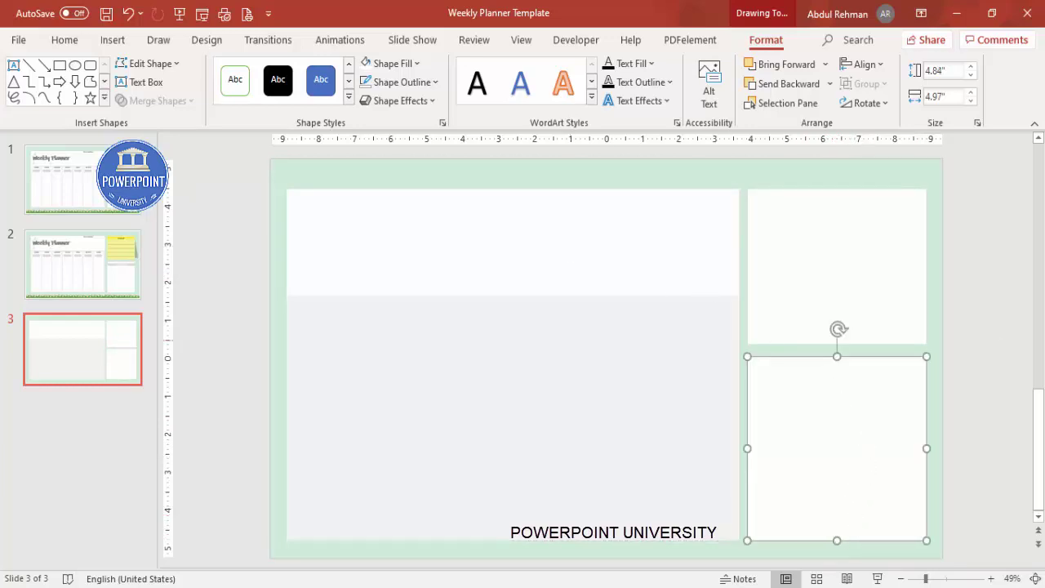
{"action": "left_click", "coordinate": [995, 326]}
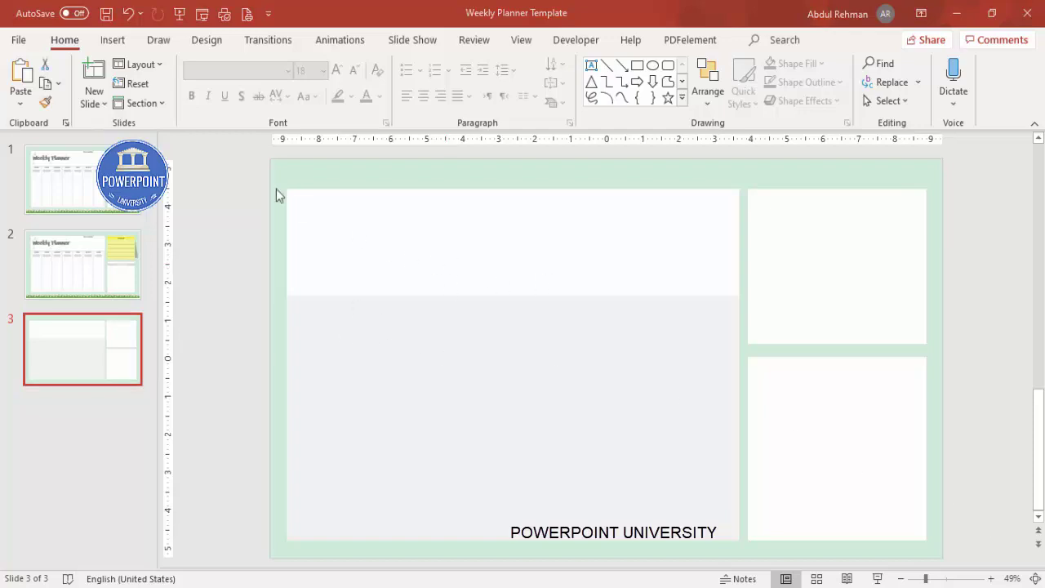
{"action": "left_click", "coordinate": [112, 41]}
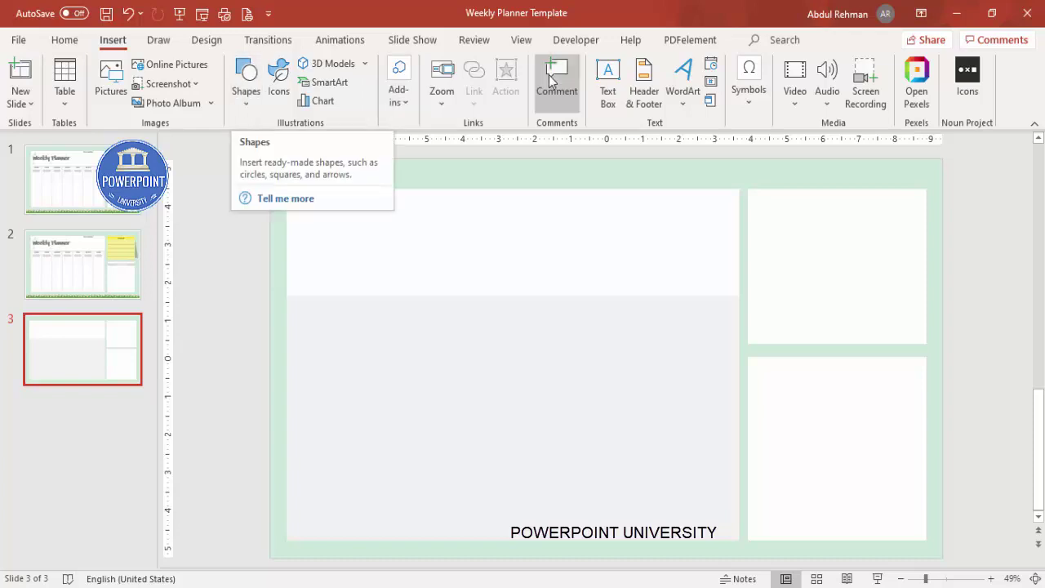
Step: Add a 'Weekly Planner' text box inside the white header band
{"action": "left_click", "coordinate": [607, 88]}
{"action": "left_click_drag", "start_coordinate": [311, 229], "coordinate": [548, 252]}
{"action": "type", "text": "Wee"}
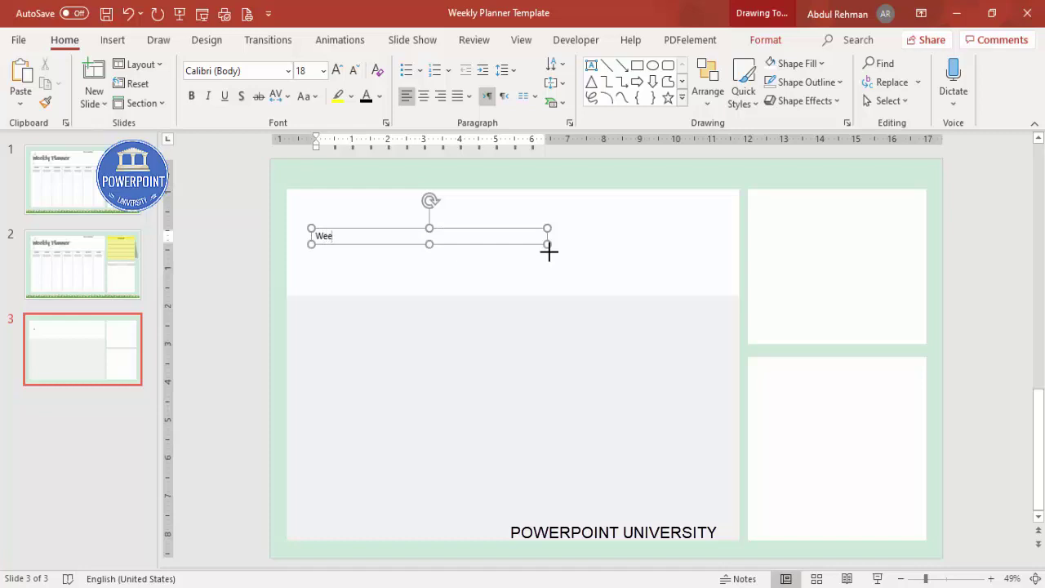
{"action": "type", "text": "kly Planner"}
{"action": "left_click", "coordinate": [413, 228]}
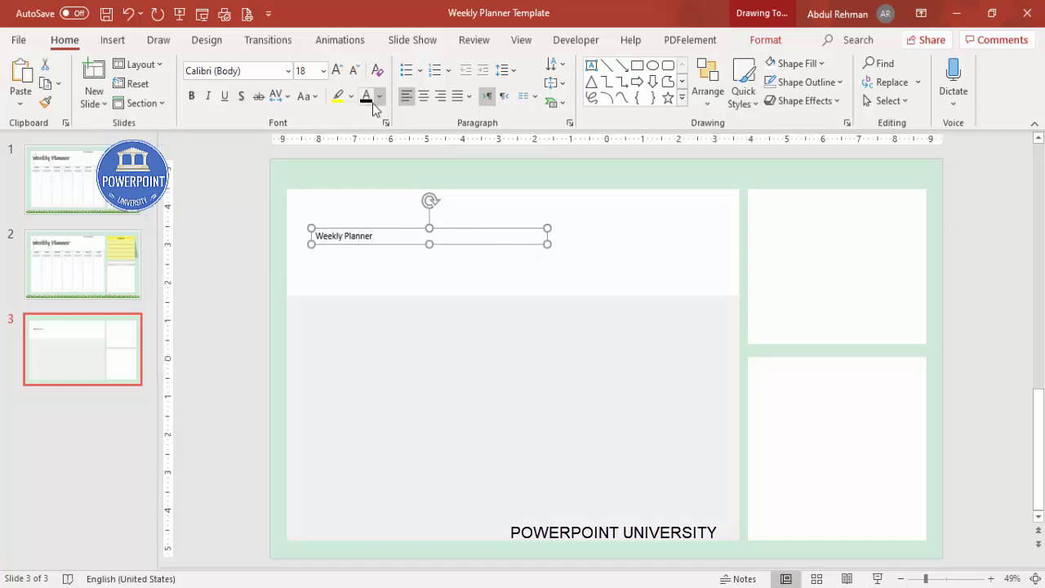
Step: Format the title as bold Ink Free at 72 pt and move it up-left
{"action": "left_click", "coordinate": [262, 70]}
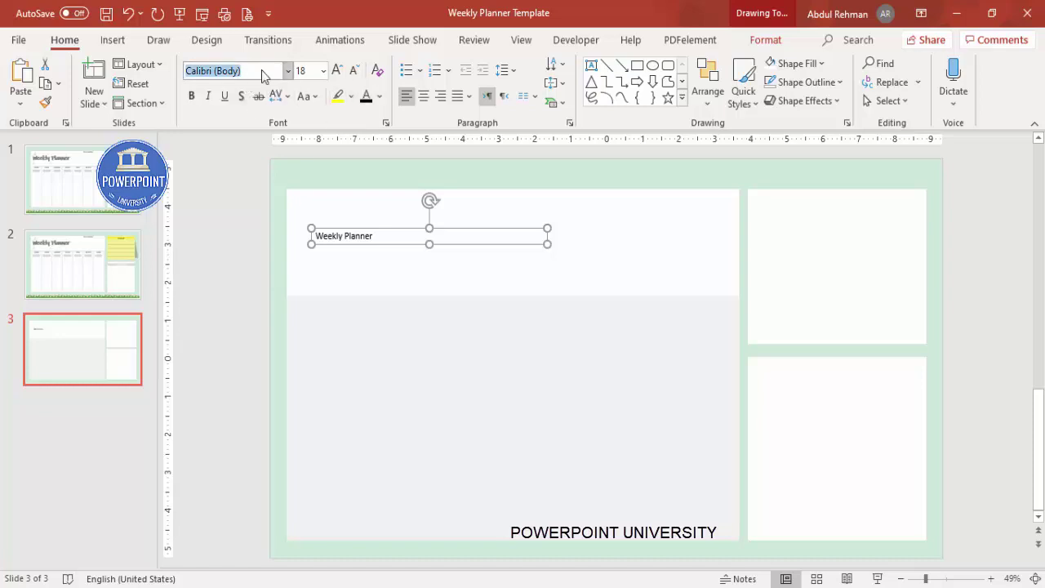
{"action": "type", "text": "Ink Free"}
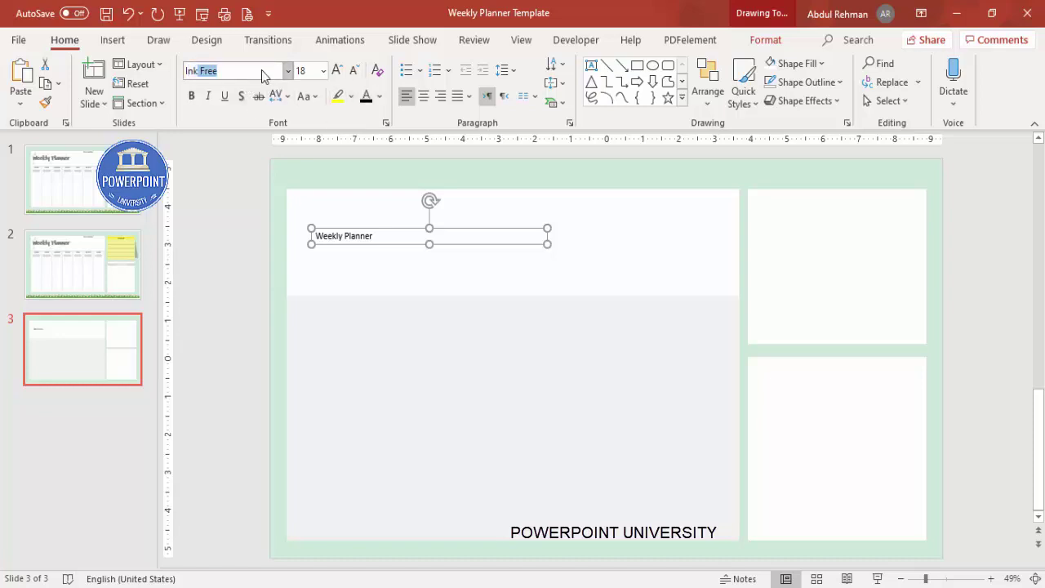
{"action": "key", "text": "Return"}
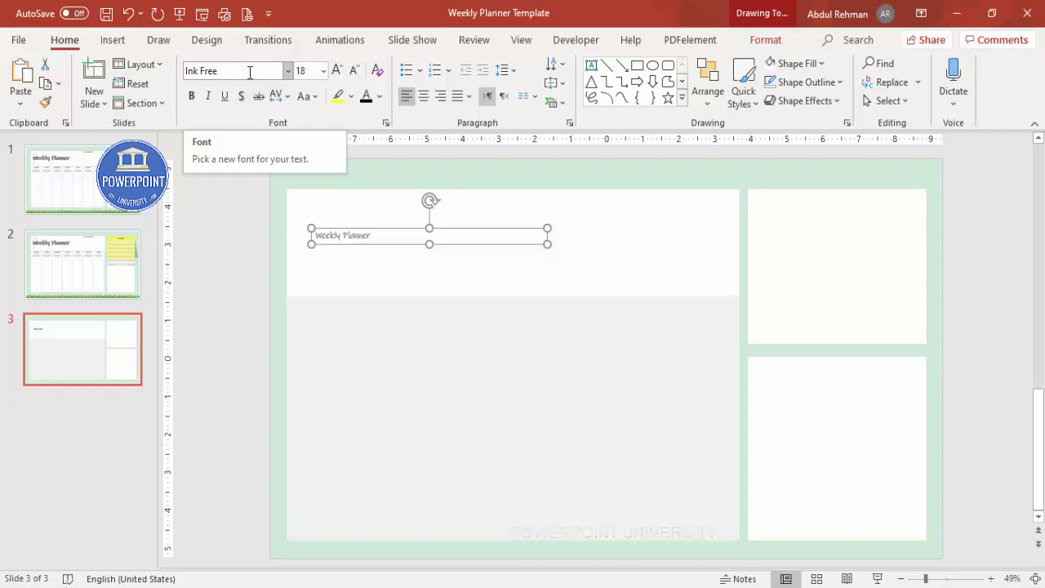
{"action": "left_click", "coordinate": [192, 96]}
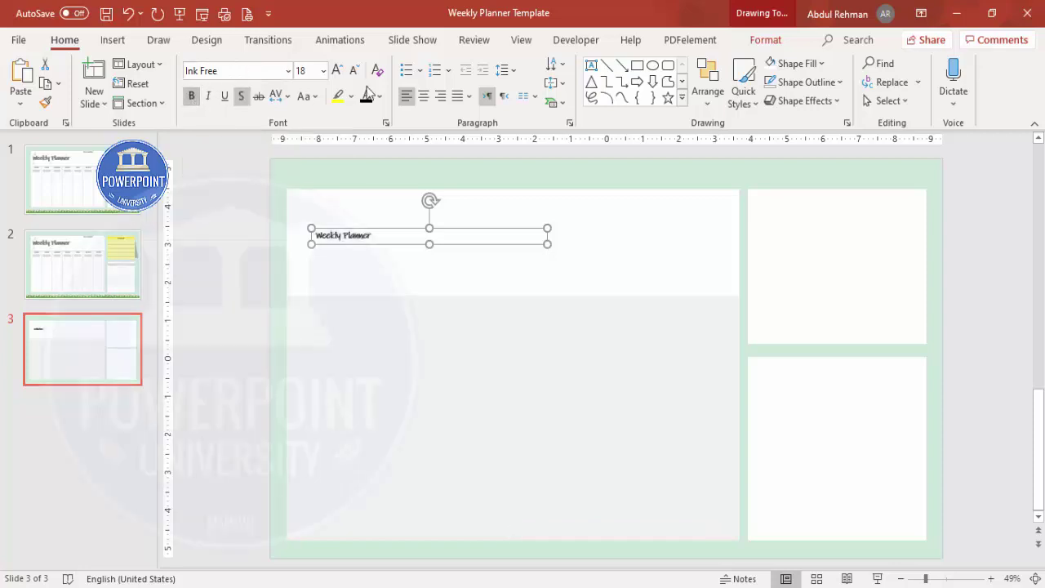
{"action": "left_click", "coordinate": [337, 72]}
{"action": "left_click", "coordinate": [337, 71]}
{"action": "left_click", "coordinate": [337, 71]}
{"action": "left_click", "coordinate": [337, 71]}
{"action": "left_click", "coordinate": [337, 71]}
{"action": "left_click", "coordinate": [337, 71]}
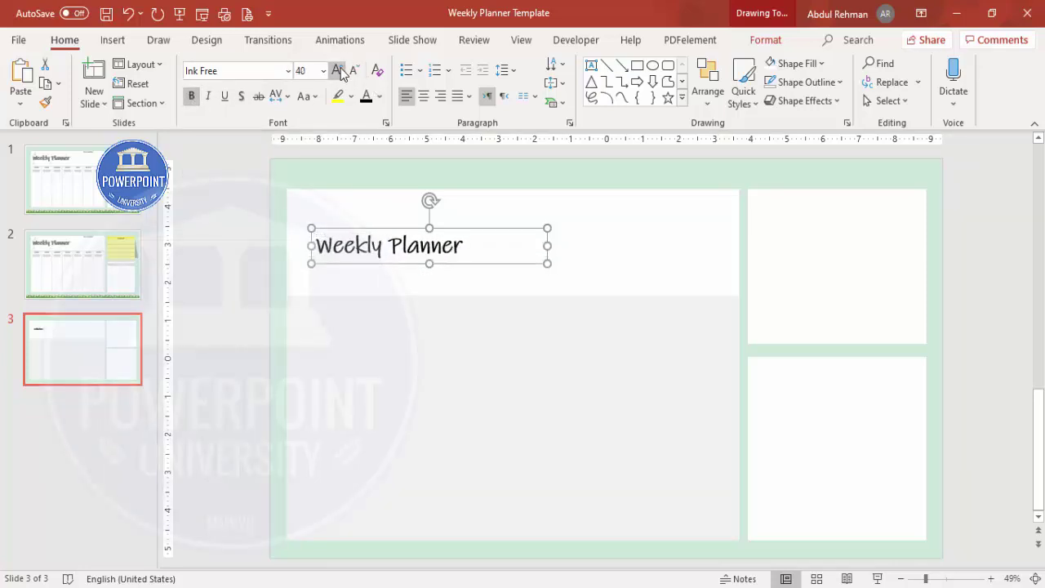
{"action": "left_click", "coordinate": [337, 71]}
{"action": "left_click", "coordinate": [337, 72]}
{"action": "left_click", "coordinate": [337, 71]}
{"action": "left_click", "coordinate": [337, 71]}
{"action": "left_click_drag", "start_coordinate": [380, 227], "coordinate": [375, 215]}
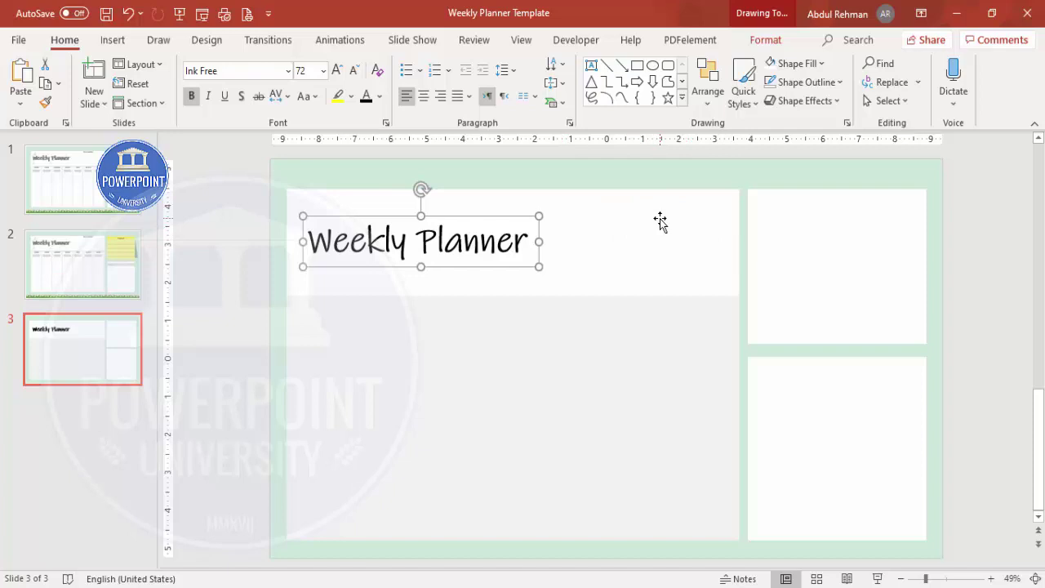
{"action": "left_click", "coordinate": [240, 199]}
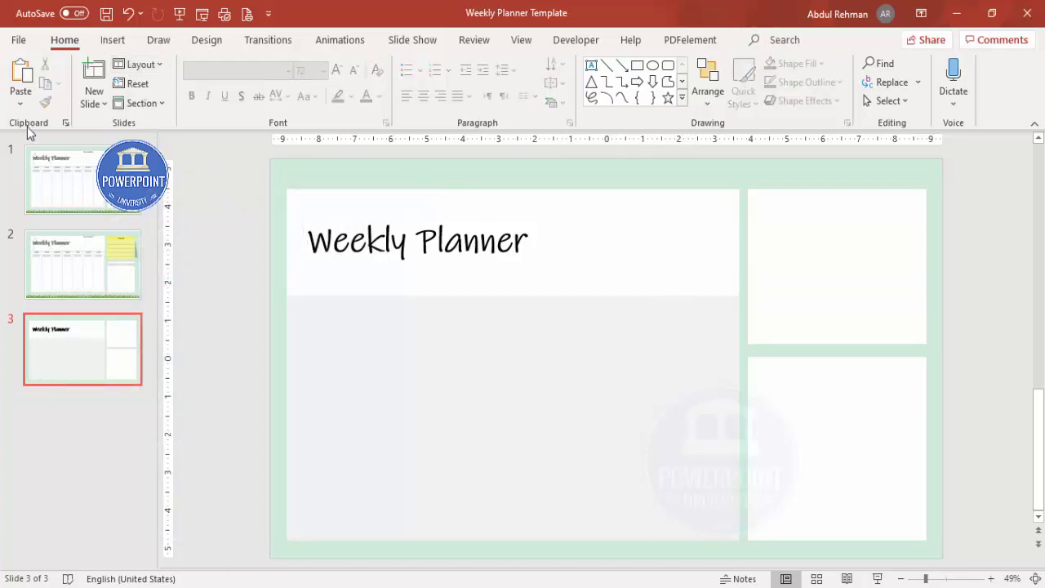
Step: Insert a 1x4 table without header row, banded rows or cell fill
{"action": "left_click", "coordinate": [117, 47]}
{"action": "left_click", "coordinate": [65, 104]}
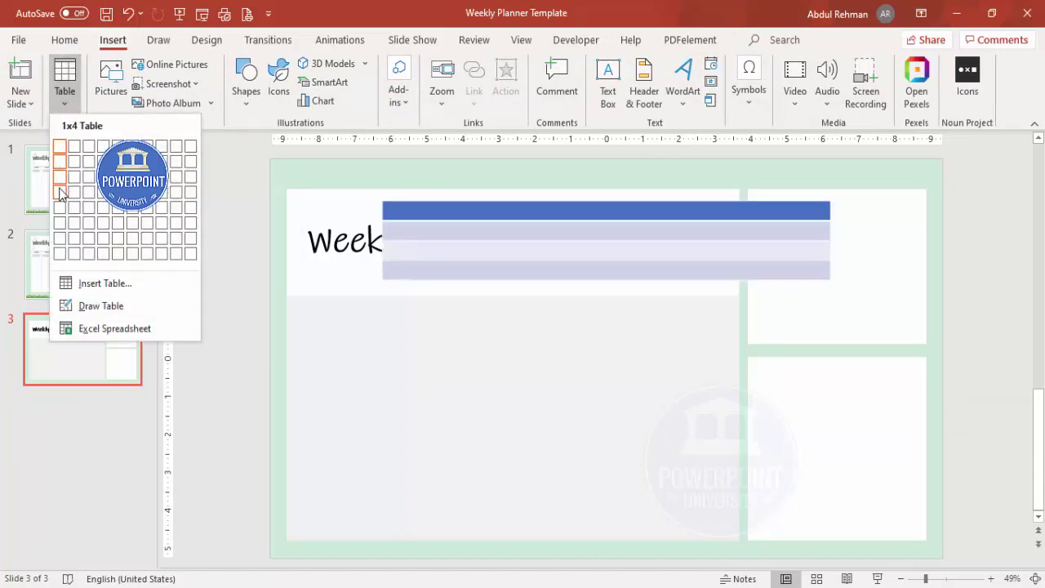
{"action": "left_click", "coordinate": [60, 192]}
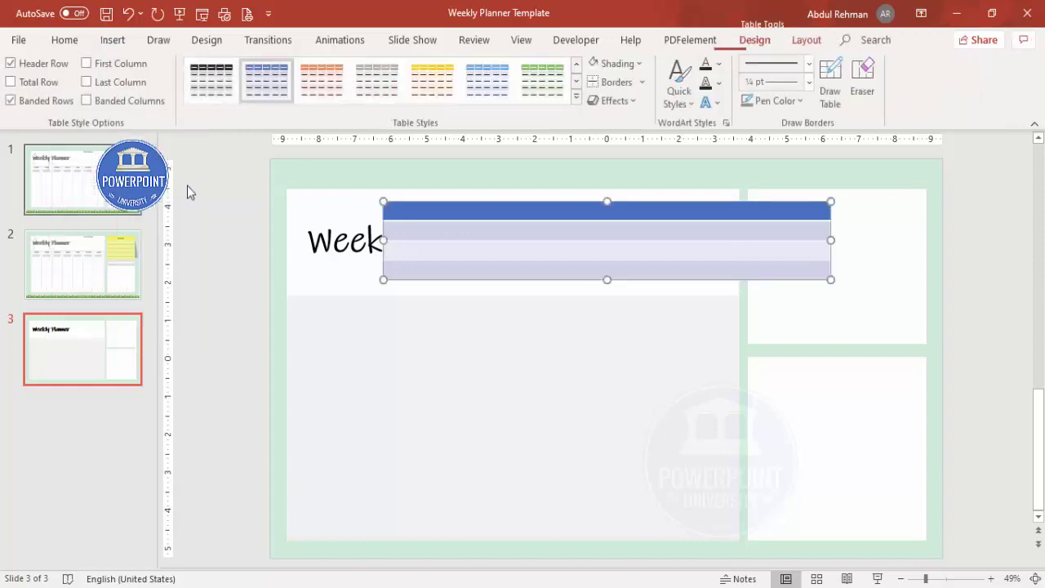
{"action": "left_click", "coordinate": [13, 101]}
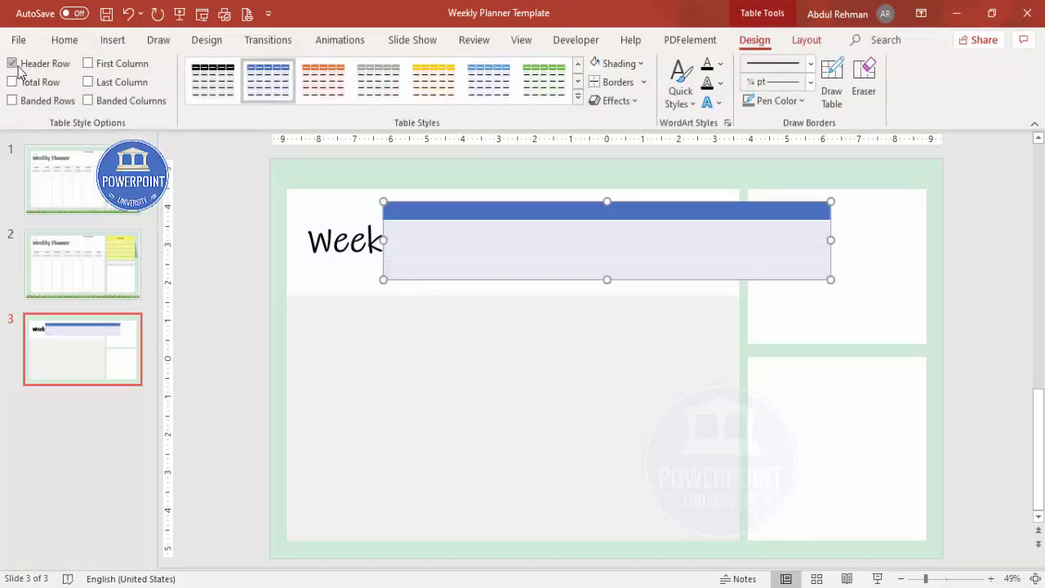
{"action": "left_click", "coordinate": [15, 64]}
{"action": "left_click_drag", "start_coordinate": [463, 215], "coordinate": [814, 267]}
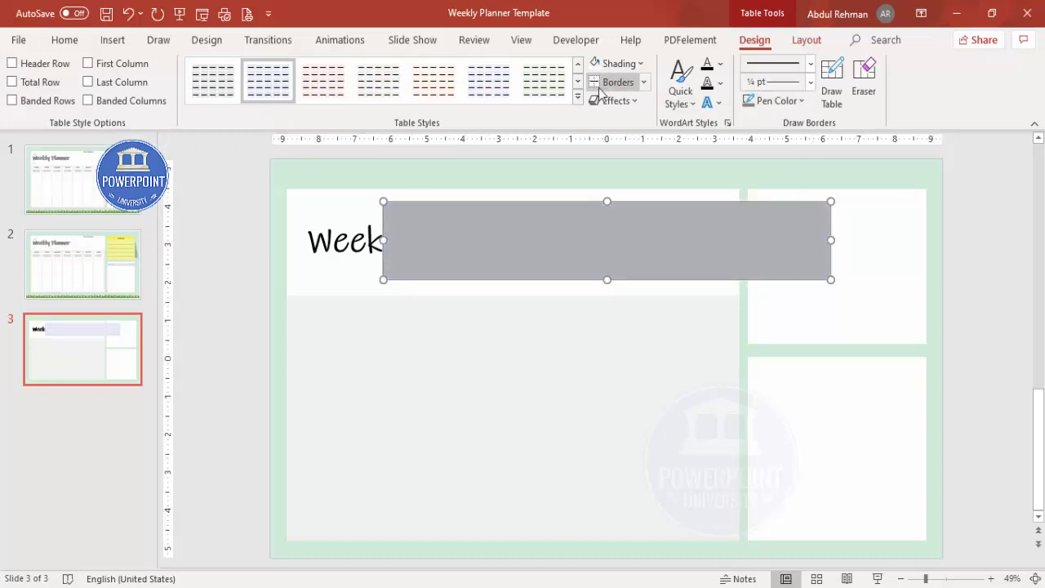
{"action": "left_click", "coordinate": [623, 64]}
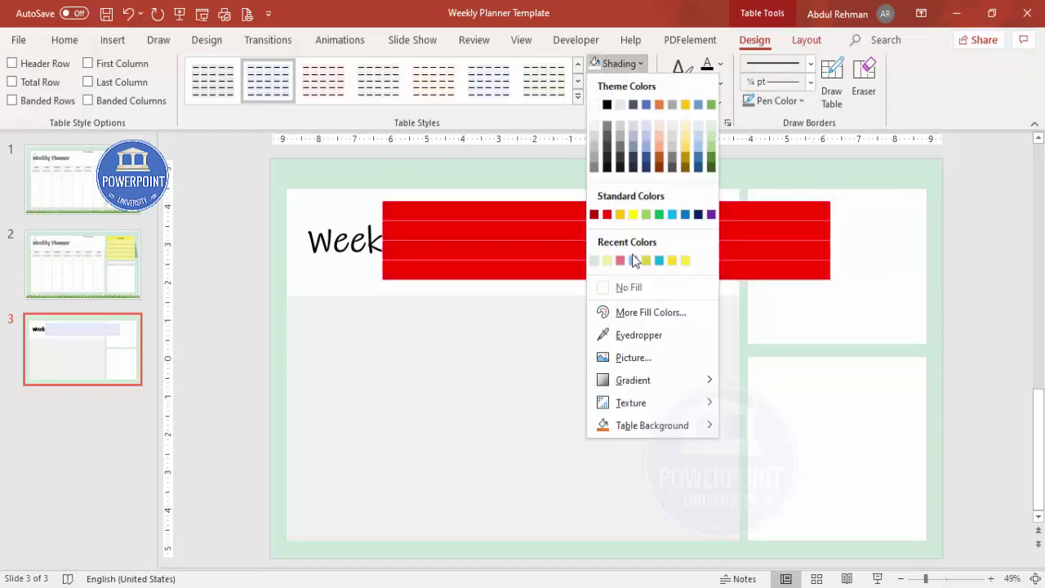
{"action": "left_click", "coordinate": [663, 291]}
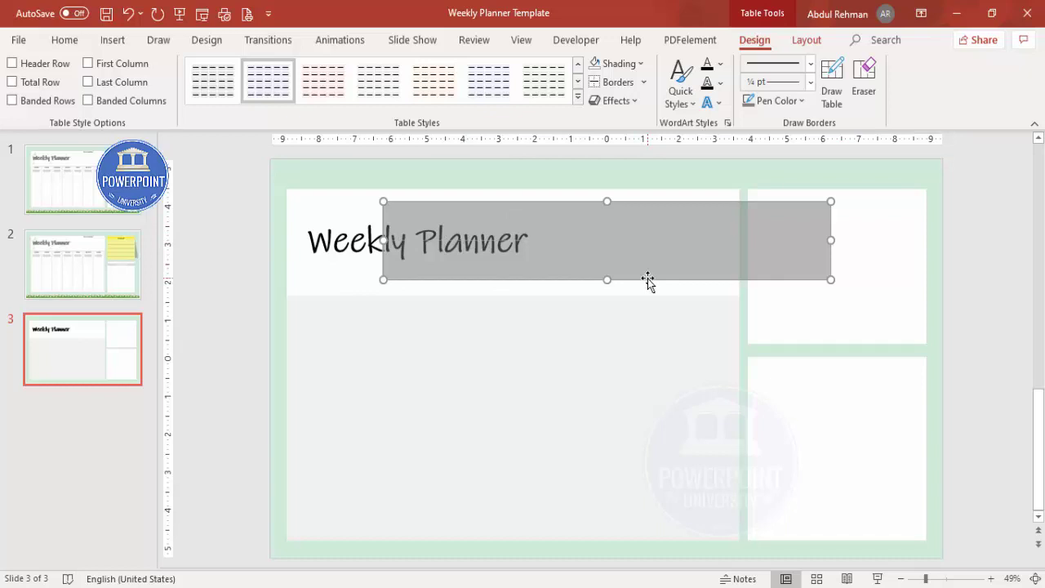
Step: Give the table only ½ pt grey inside horizontal borders
{"action": "left_click", "coordinate": [811, 83]}
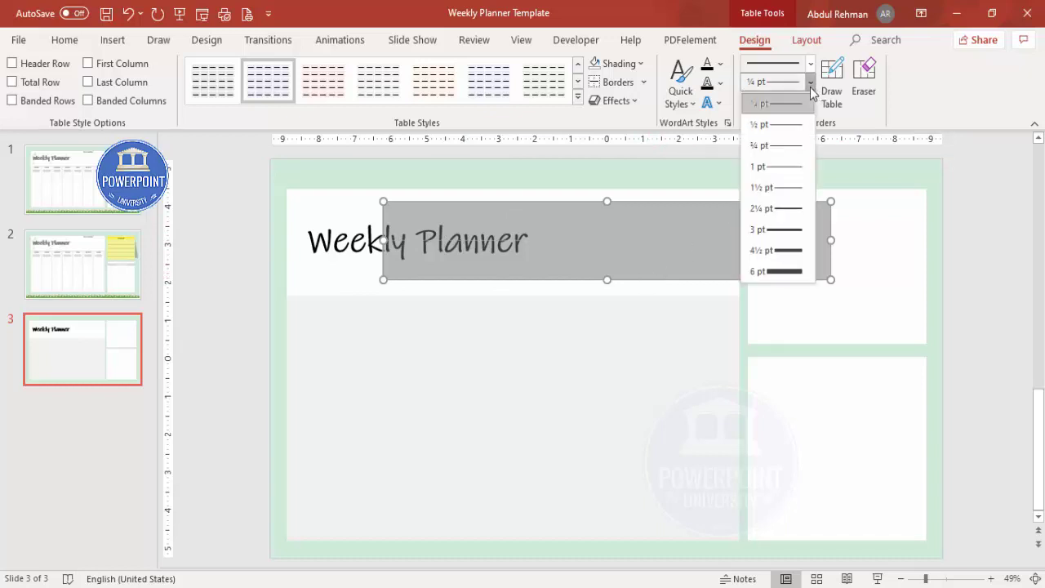
{"action": "left_click", "coordinate": [787, 125]}
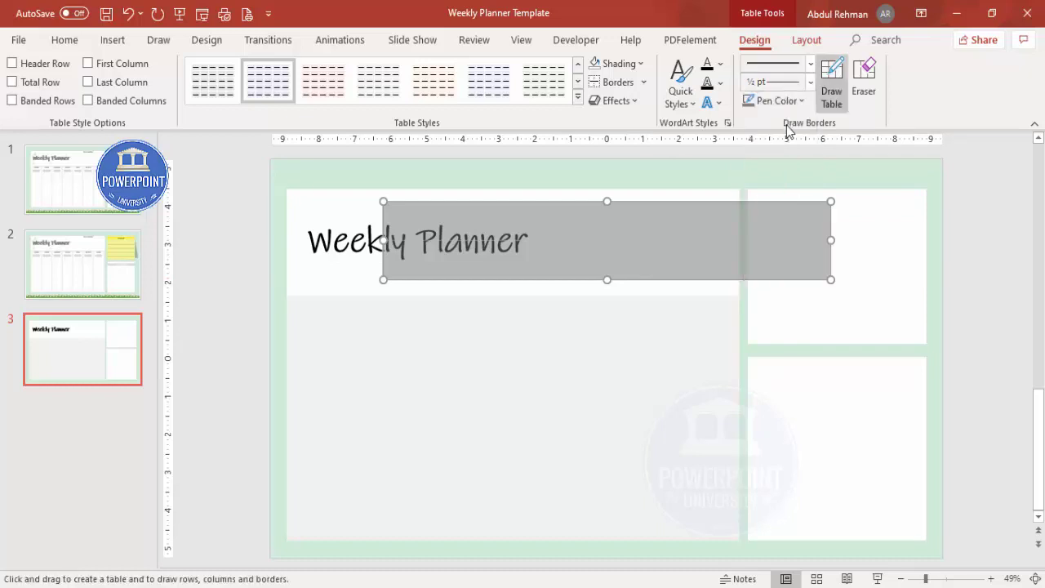
{"action": "left_click", "coordinate": [774, 101]}
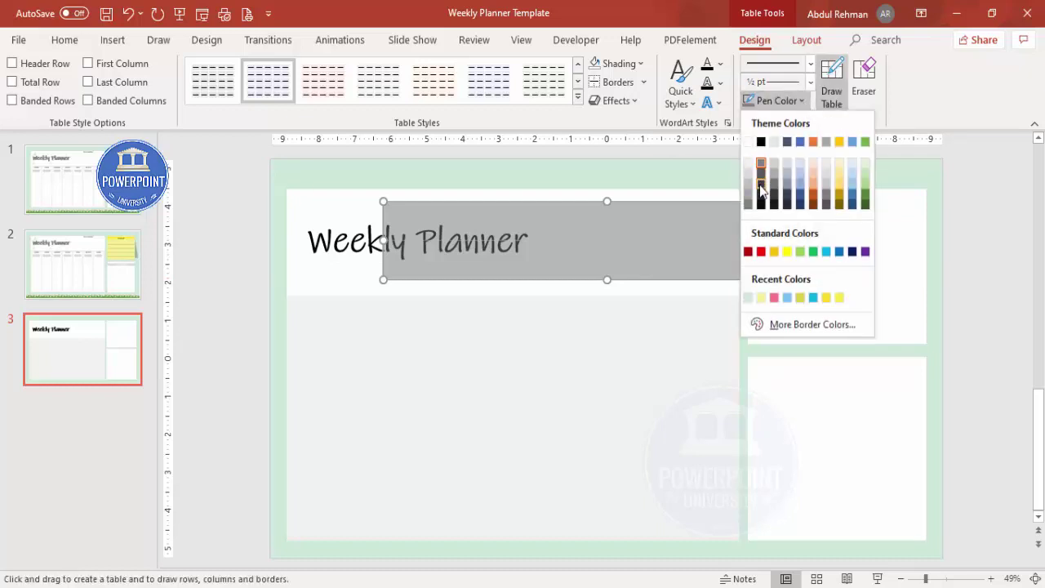
{"action": "left_click", "coordinate": [760, 187]}
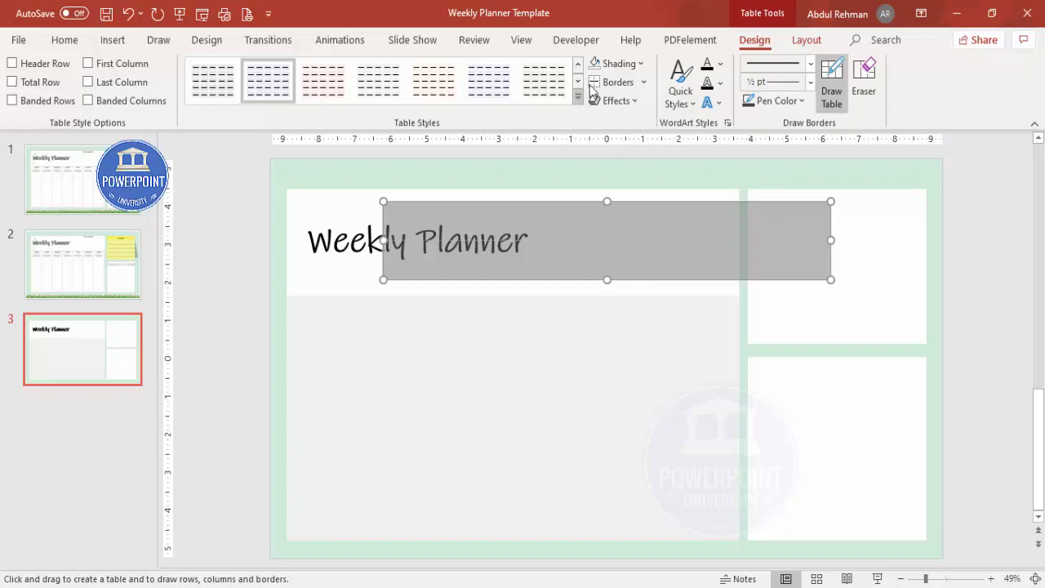
{"action": "left_click", "coordinate": [644, 83]}
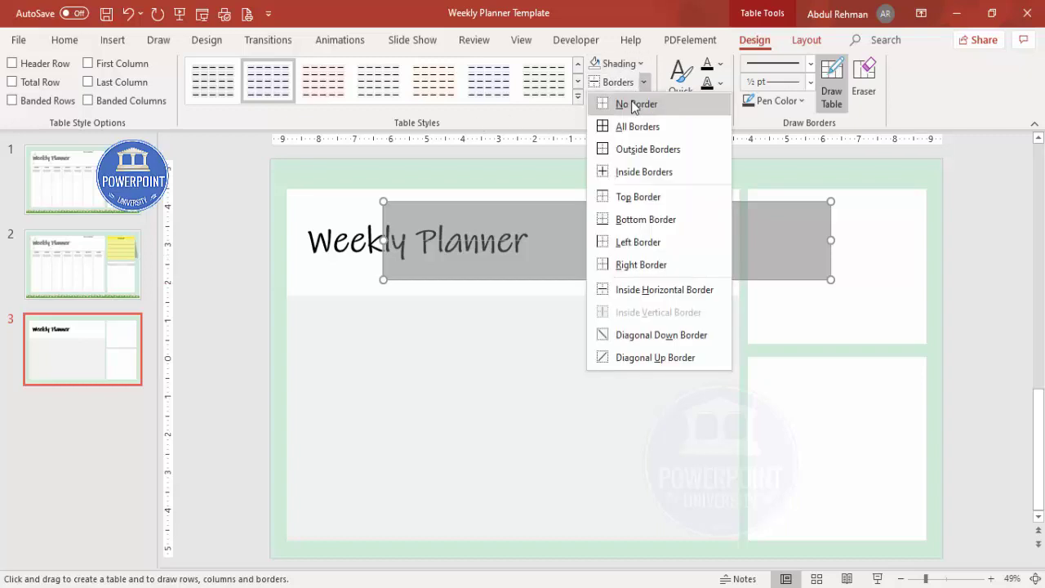
{"action": "left_click", "coordinate": [634, 104]}
{"action": "left_click", "coordinate": [644, 81]}
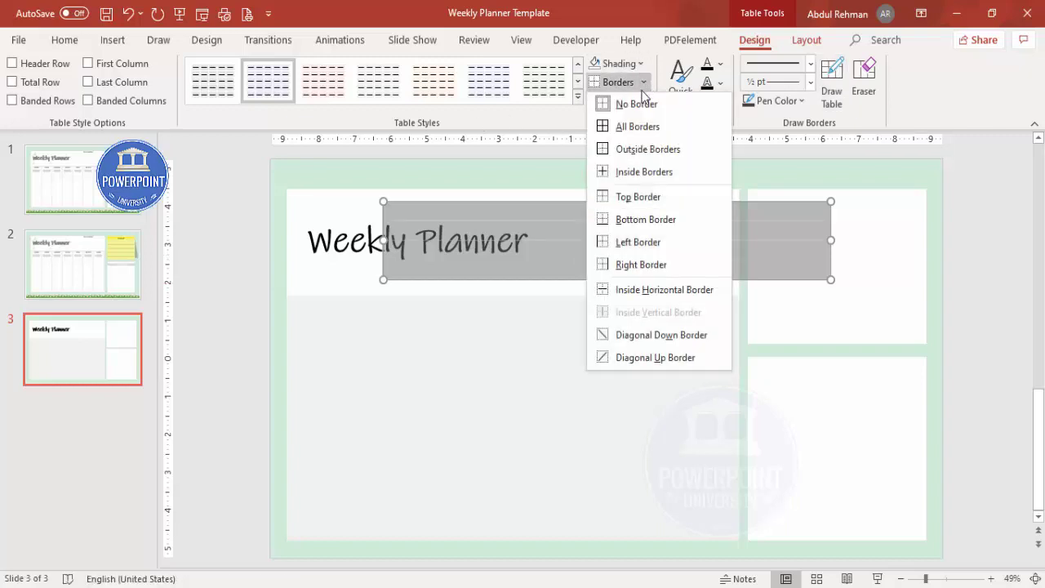
{"action": "left_click", "coordinate": [661, 290]}
{"action": "left_click", "coordinate": [967, 265]}
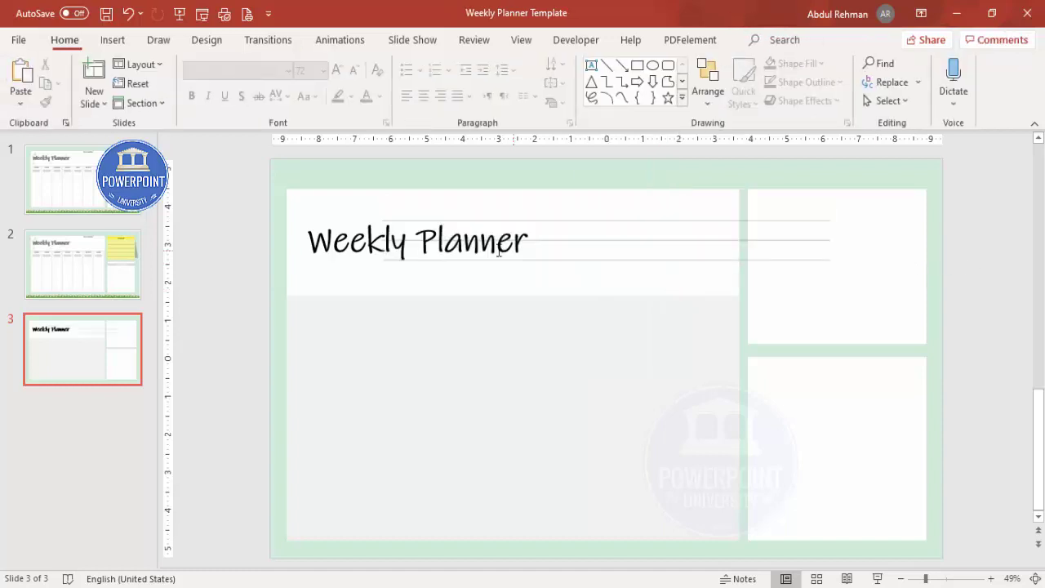
Step: Narrow the table from both sides so it sits right of the title
{"action": "left_click", "coordinate": [588, 229]}
{"action": "left_click_drag", "start_coordinate": [383, 240], "coordinate": [539, 240]}
{"action": "left_click_drag", "start_coordinate": [830, 243], "coordinate": [732, 240]}
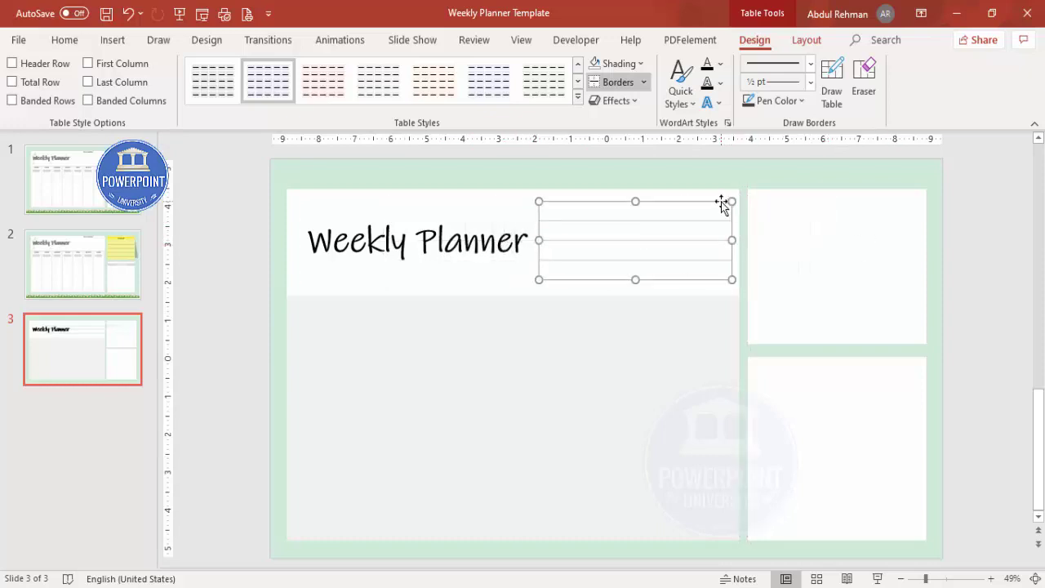
{"action": "left_click", "coordinate": [938, 235]}
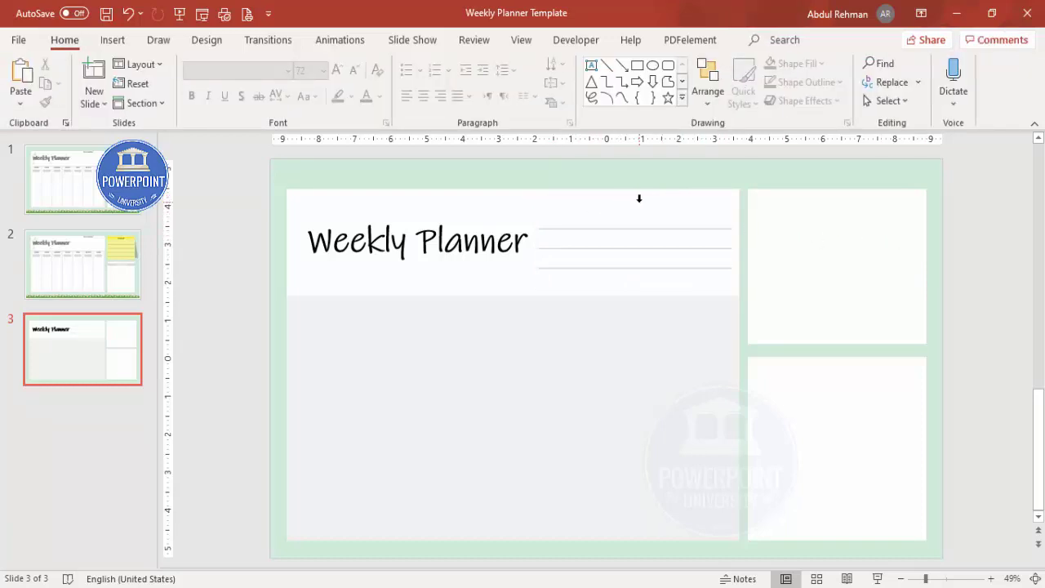
Step: Add a centred 'Top Priorities' text label just above the table lines
{"action": "left_click", "coordinate": [111, 42]}
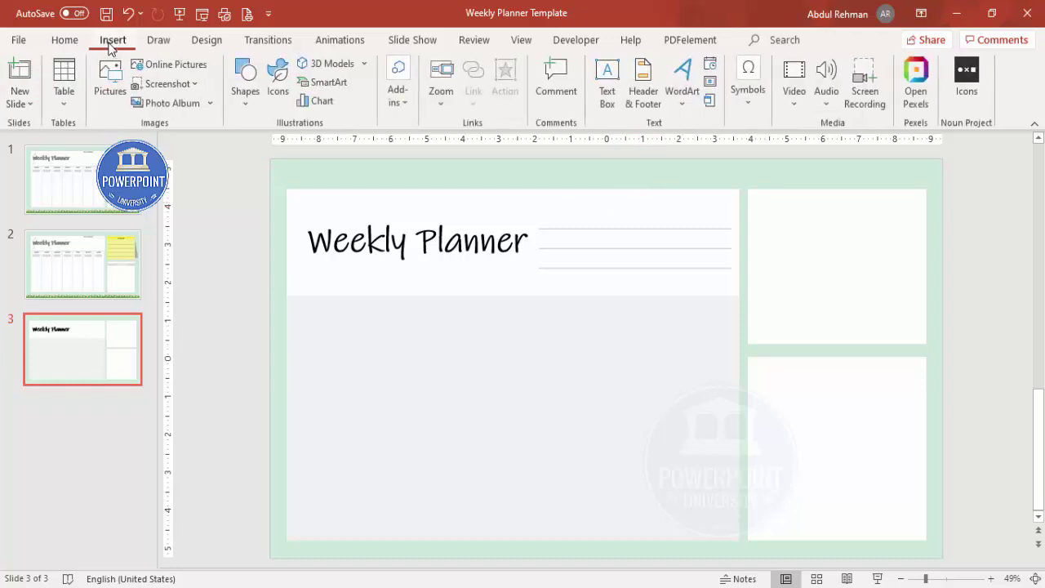
{"action": "left_click_drag", "start_coordinate": [574, 197], "coordinate": [715, 217]}
{"action": "type", "text": "To"}
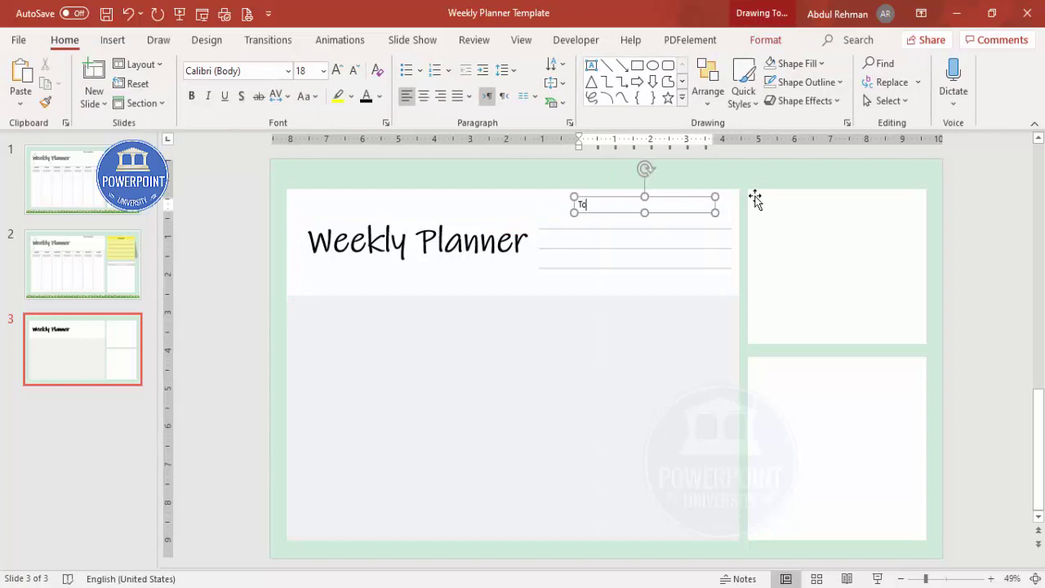
{"action": "type", "text": "p Priorities"}
{"action": "left_click", "coordinate": [648, 179]}
{"action": "left_click", "coordinate": [629, 203]}
{"action": "left_click", "coordinate": [631, 201]}
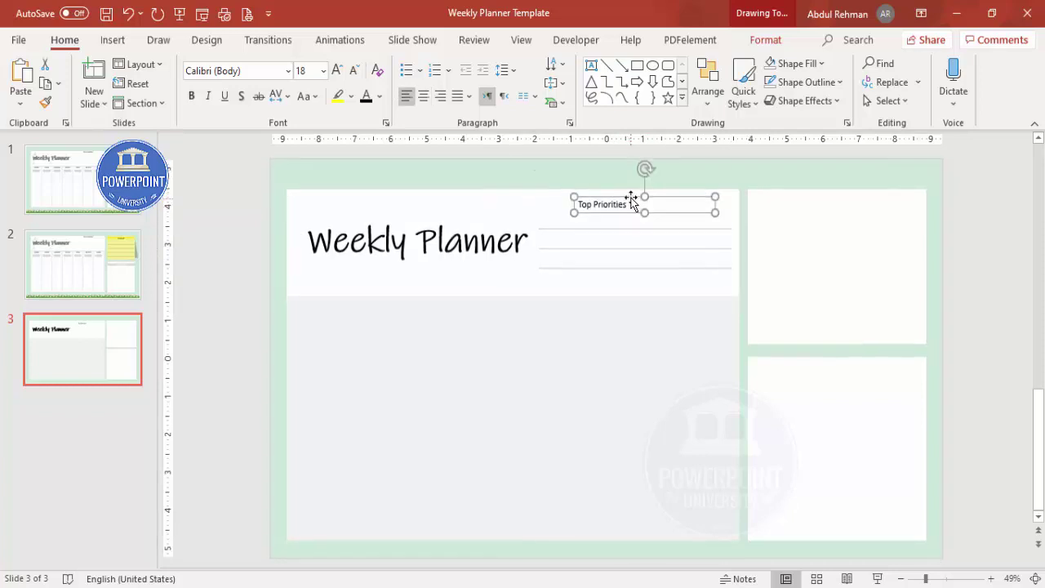
{"action": "key", "text": "ctrl+e"}
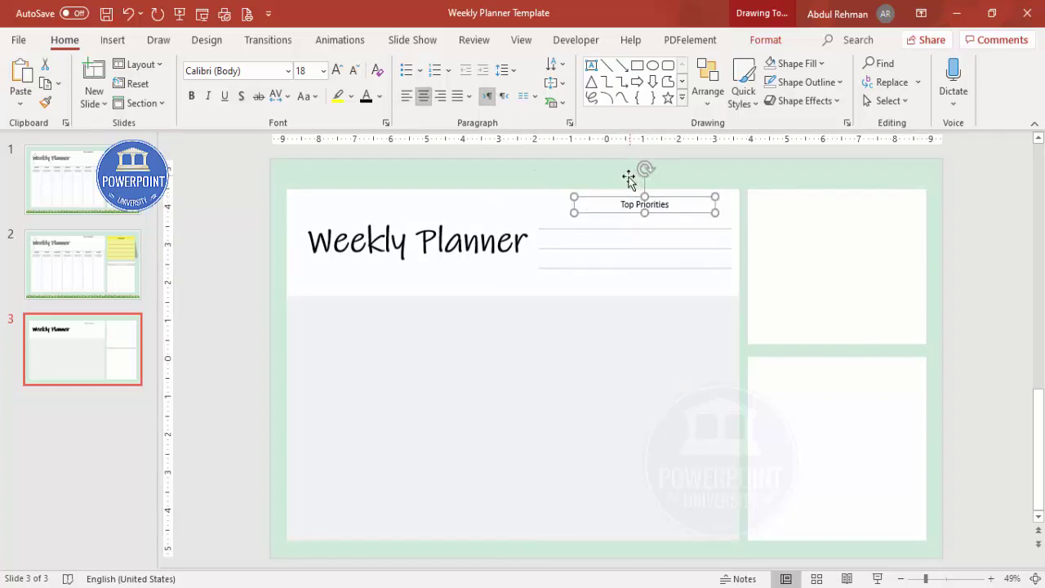
{"action": "left_click_drag", "start_coordinate": [626, 204], "coordinate": [612, 198]}
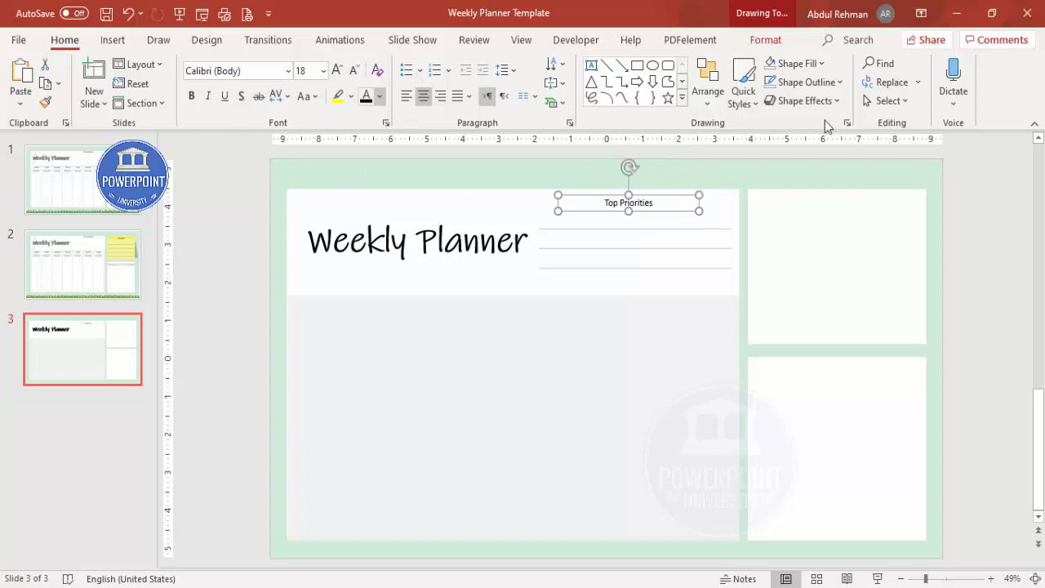
{"action": "left_click", "coordinate": [993, 217]}
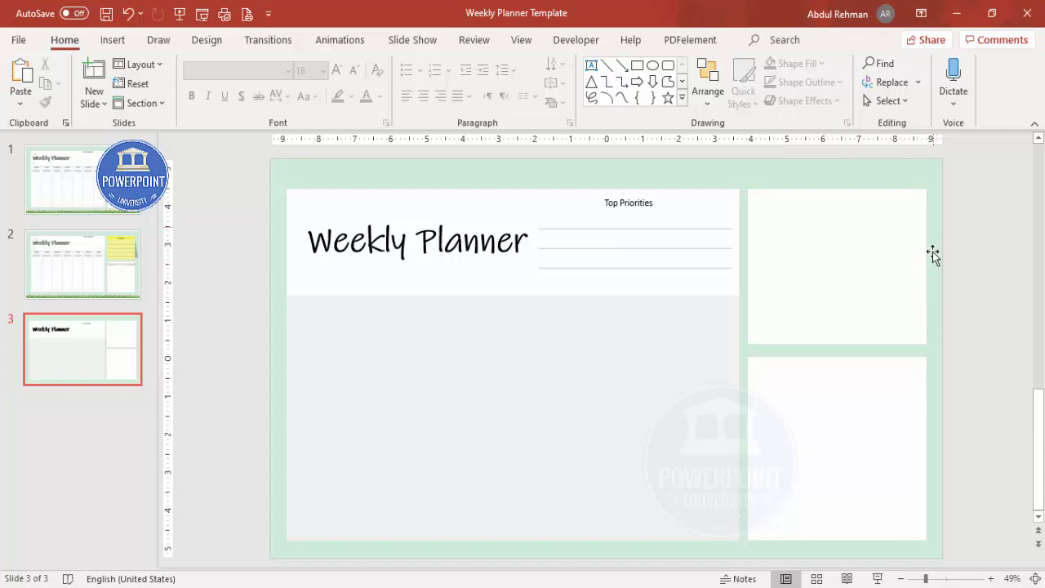
Step: Draw an outline-free black rectangle along the upper white panel's right edge
{"action": "left_click", "coordinate": [112, 40]}
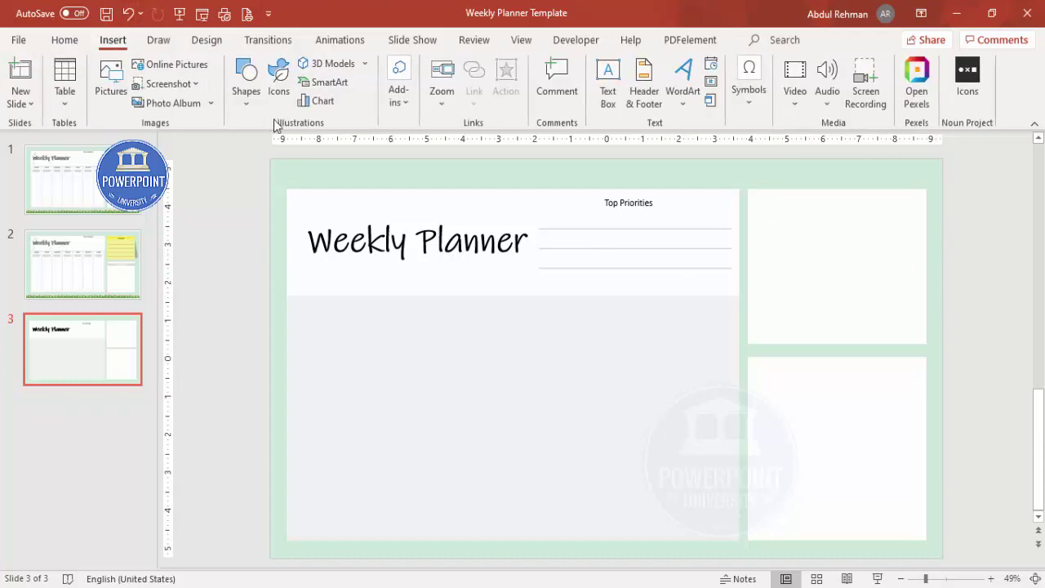
{"action": "left_click", "coordinate": [245, 103]}
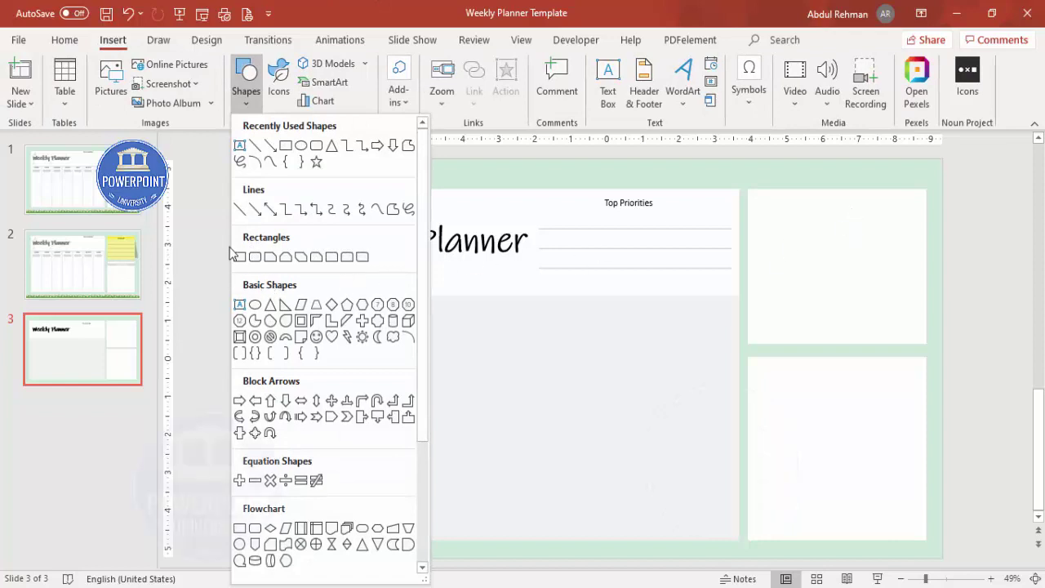
{"action": "left_click", "coordinate": [238, 256]}
{"action": "left_click_drag", "start_coordinate": [899, 203], "coordinate": [951, 357]}
{"action": "left_click", "coordinate": [430, 83]}
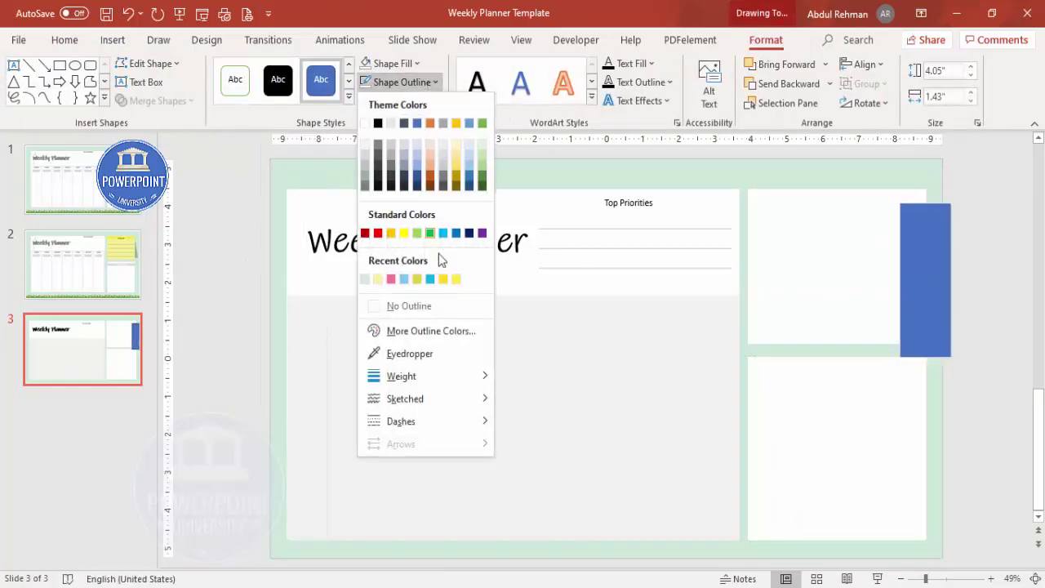
{"action": "left_click", "coordinate": [433, 305]}
{"action": "left_click", "coordinate": [387, 63]}
{"action": "left_click", "coordinate": [377, 106]}
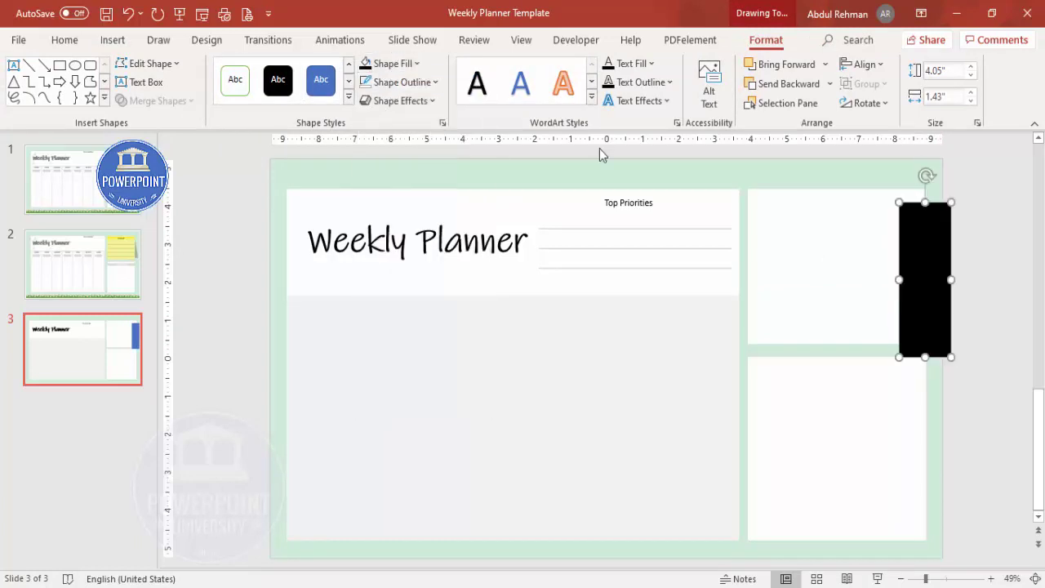
Step: Give the black rectangle 40% transparency and about 22 pt soft edges
{"action": "right_click", "coordinate": [923, 229]}
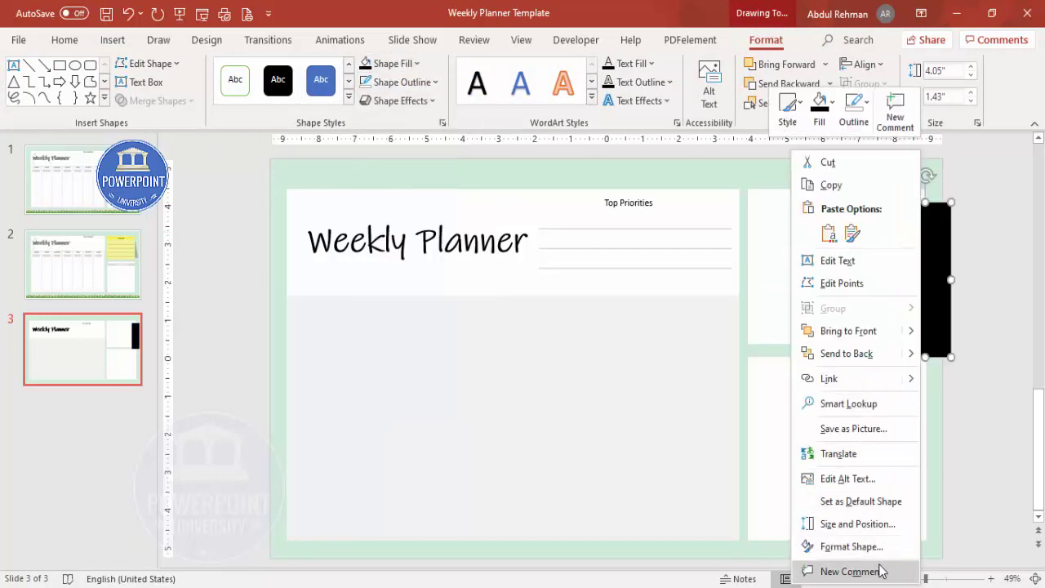
{"action": "left_click", "coordinate": [866, 547]}
{"action": "left_click_drag", "start_coordinate": [924, 410], "coordinate": [938, 410]}
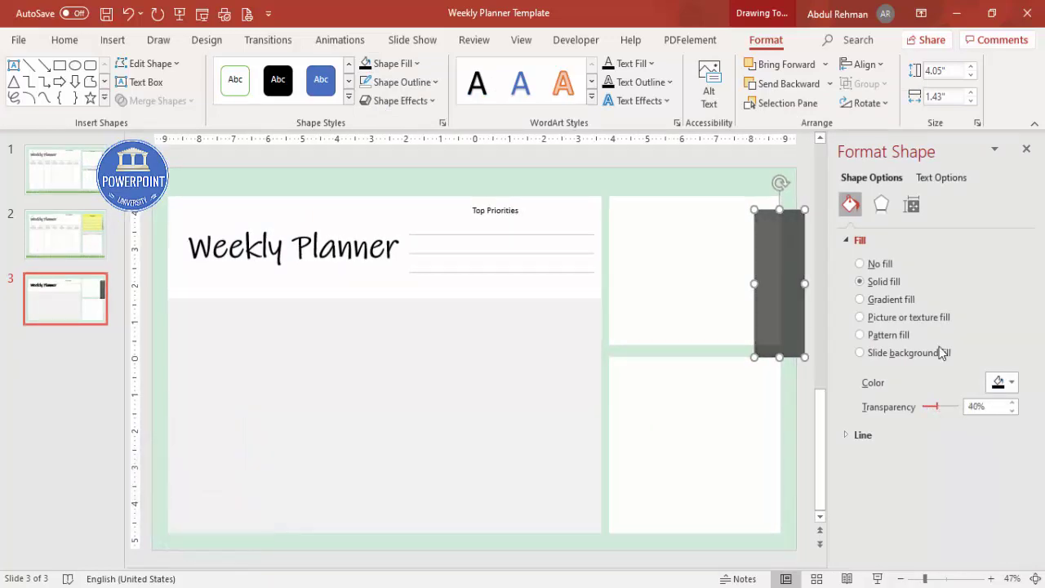
{"action": "left_click", "coordinate": [881, 204]}
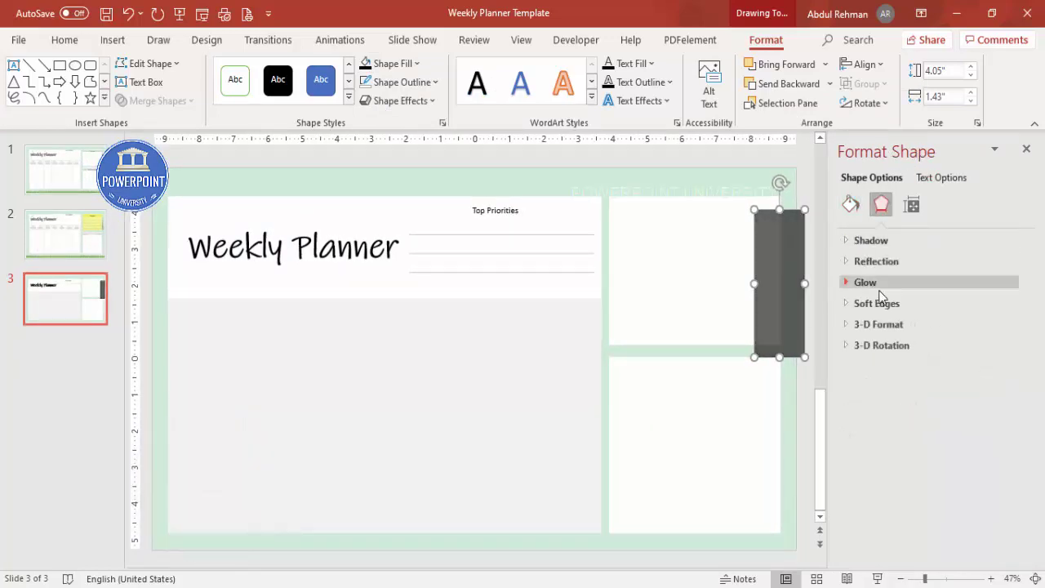
{"action": "left_click", "coordinate": [866, 303]}
{"action": "left_click", "coordinate": [1013, 346]}
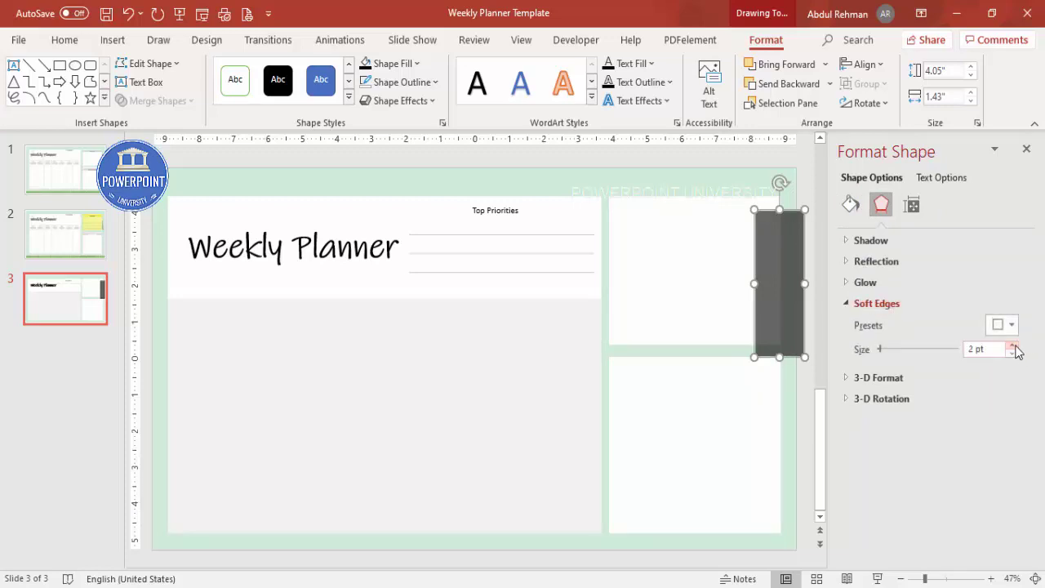
{"action": "left_click_drag", "start_coordinate": [1014, 346], "coordinate": [1014, 347]}
Step: Tilt the shadow about 9°, size it 1.68 x 3.42 in, send it behind, 55% transparent
{"action": "left_click_drag", "start_coordinate": [755, 281], "coordinate": [740, 282]}
{"action": "left_click_drag", "start_coordinate": [773, 183], "coordinate": [759, 180]}
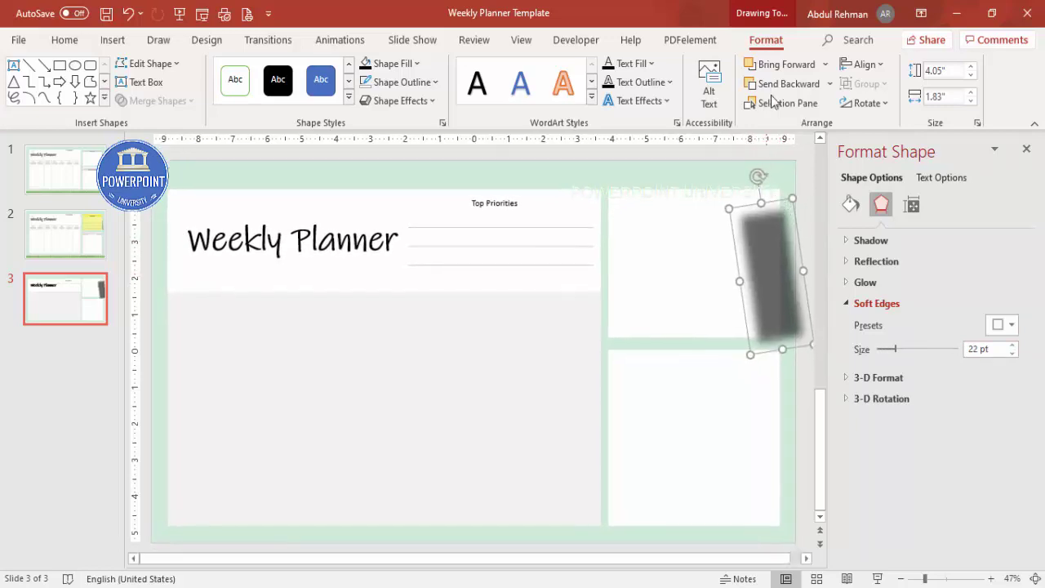
{"action": "left_click", "coordinate": [796, 85]}
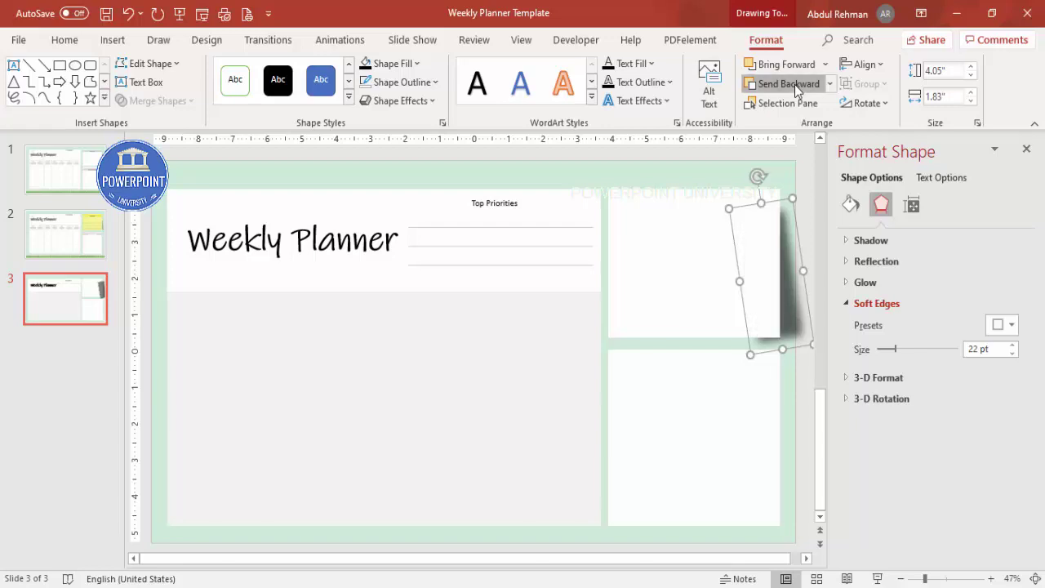
{"action": "left_click_drag", "start_coordinate": [779, 346], "coordinate": [778, 326]}
{"action": "left_click_drag", "start_coordinate": [801, 259], "coordinate": [796, 264]}
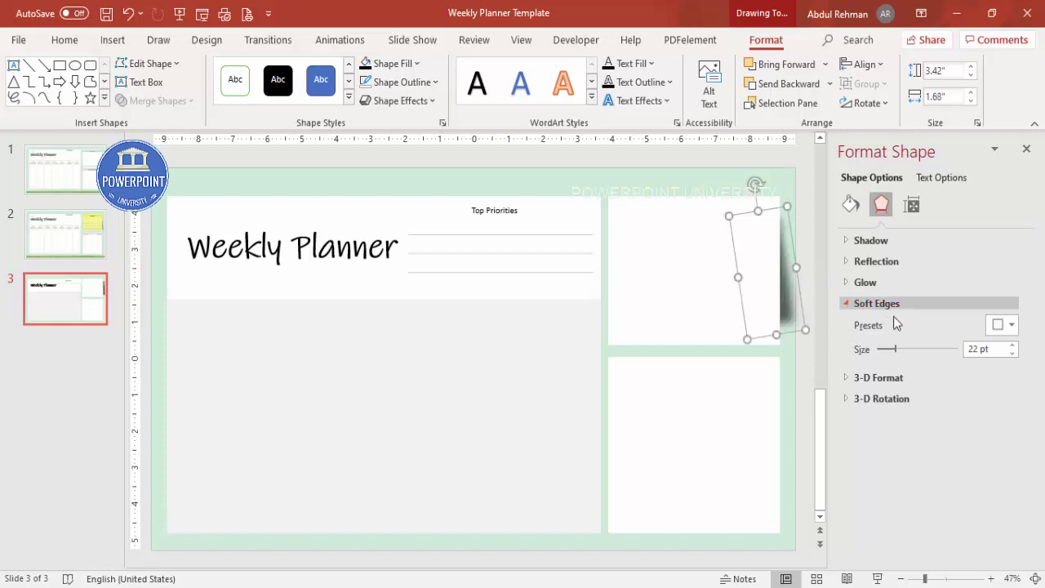
{"action": "left_click", "coordinate": [850, 204]}
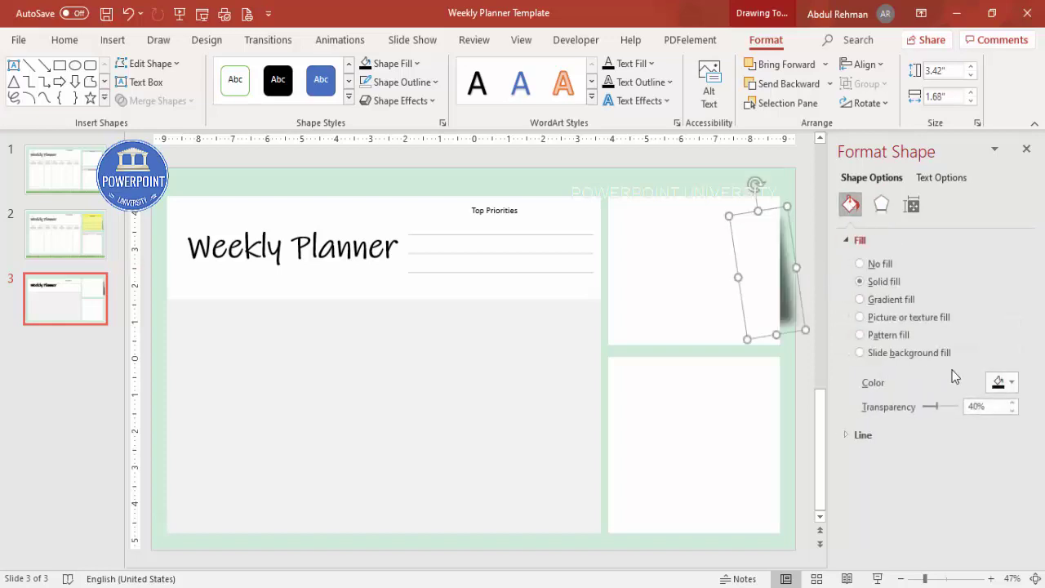
{"action": "left_click", "coordinate": [1013, 404]}
Step: Copy the shadow to the lower panel, resize to 1.35 x 4.63 in, and send it behind
{"action": "left_click_drag", "start_coordinate": [769, 215], "coordinate": [785, 360]}
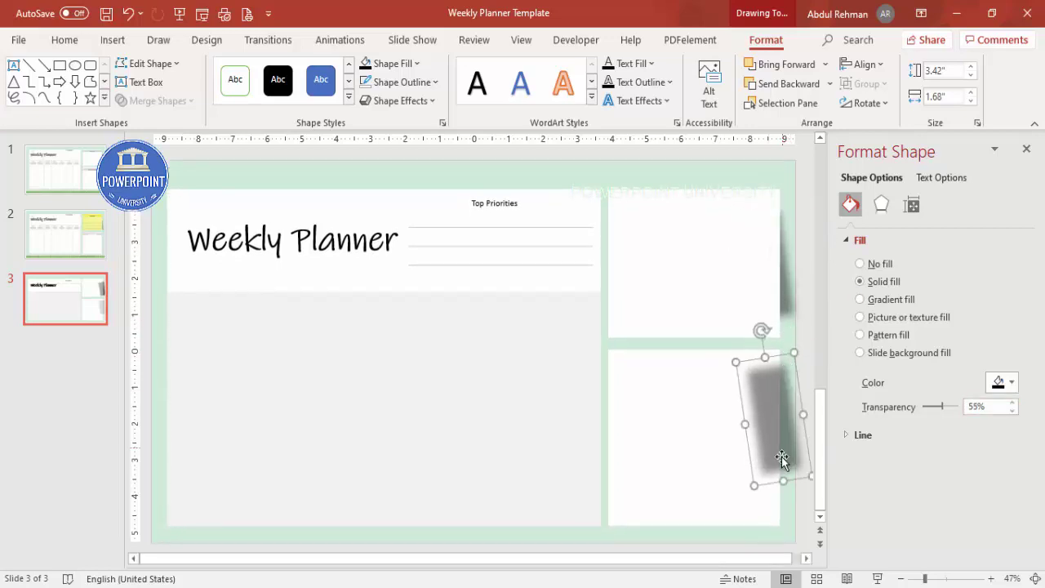
{"action": "left_click_drag", "start_coordinate": [783, 479], "coordinate": [782, 528]}
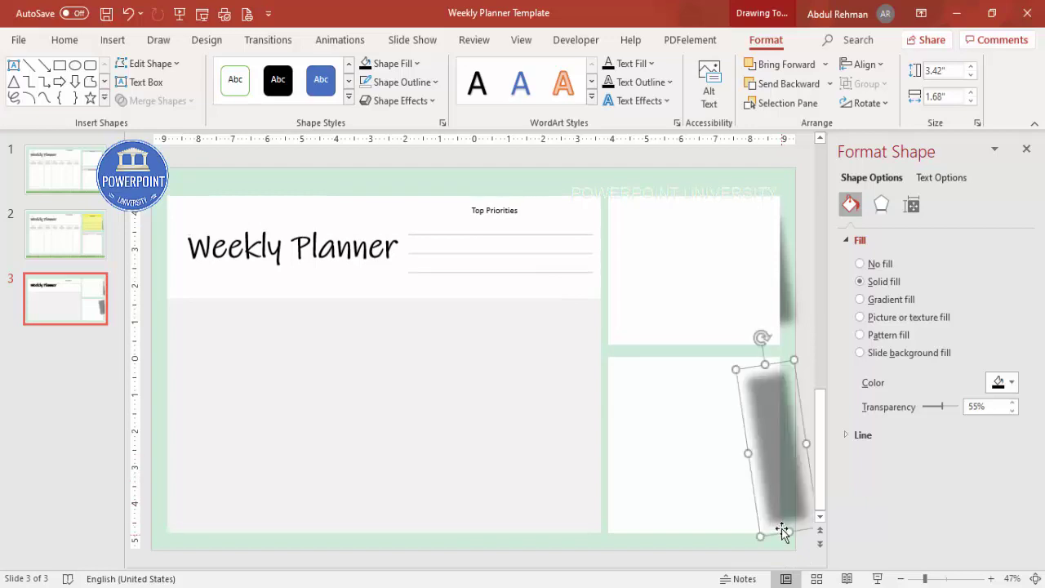
{"action": "left_click_drag", "start_coordinate": [806, 441], "coordinate": [796, 444]}
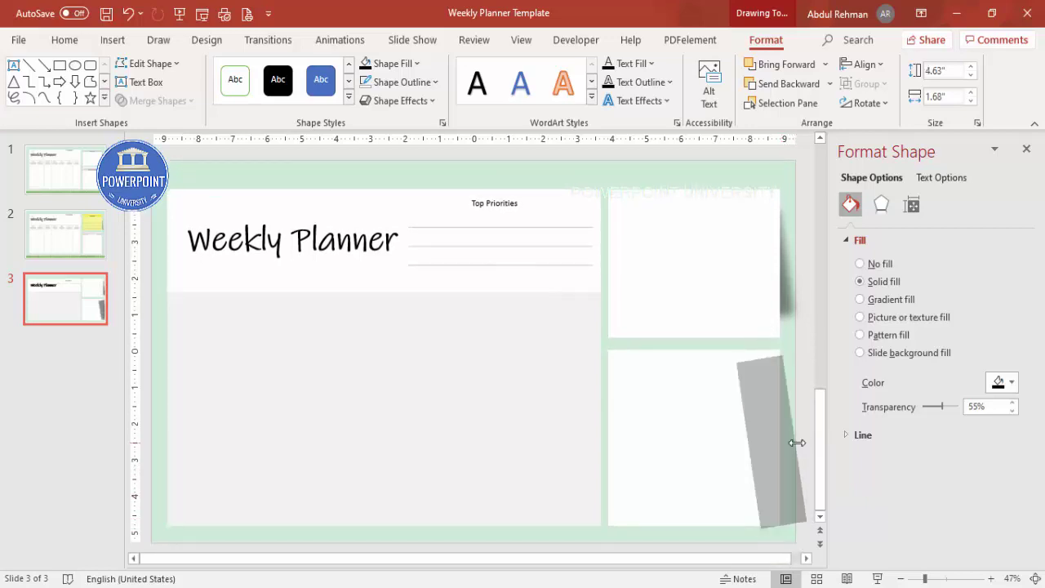
{"action": "left_click_drag", "start_coordinate": [756, 337], "coordinate": [762, 339]}
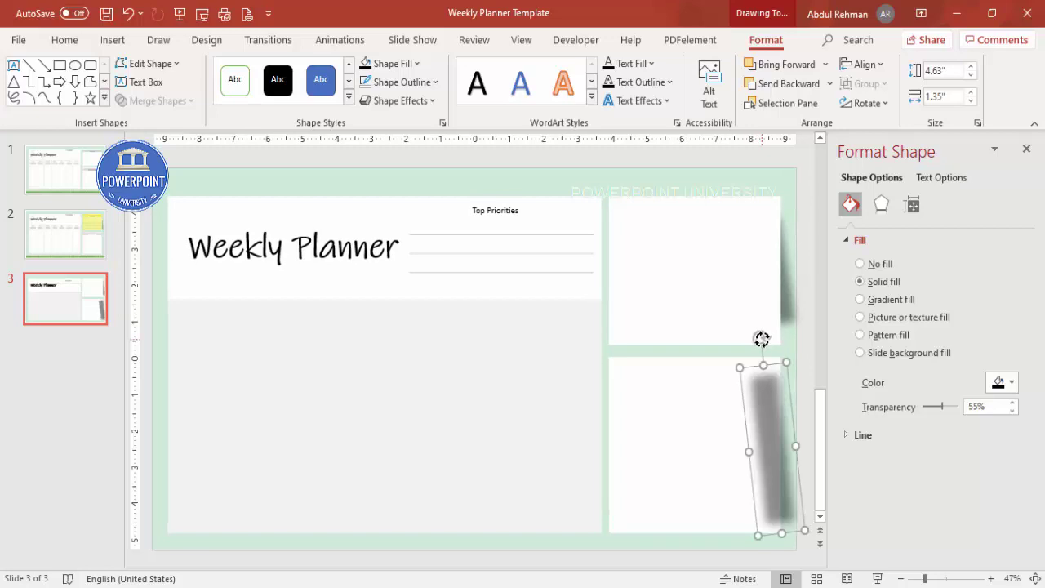
{"action": "left_click", "coordinate": [793, 90]}
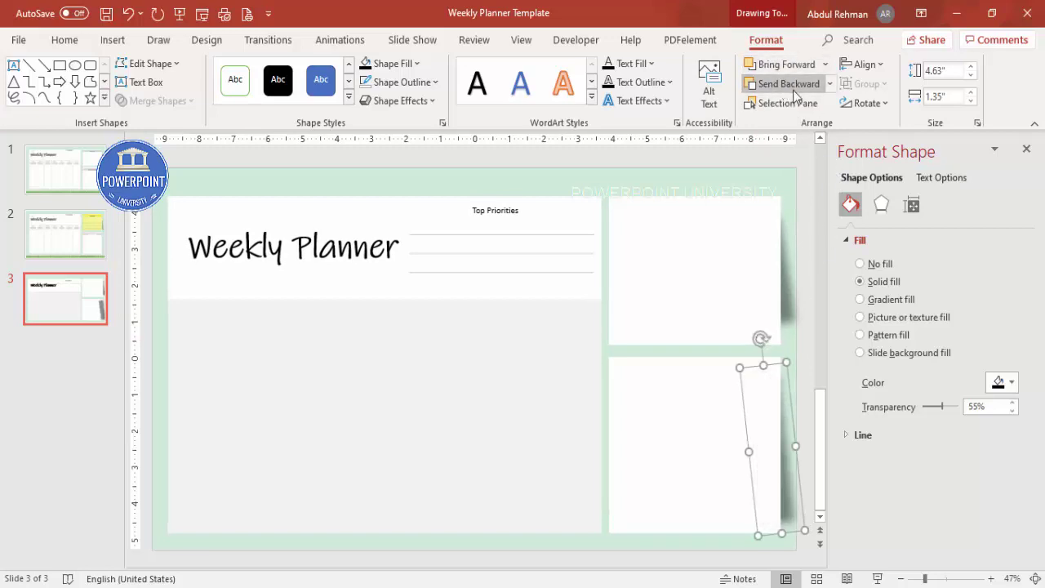
{"action": "left_click", "coordinate": [775, 159]}
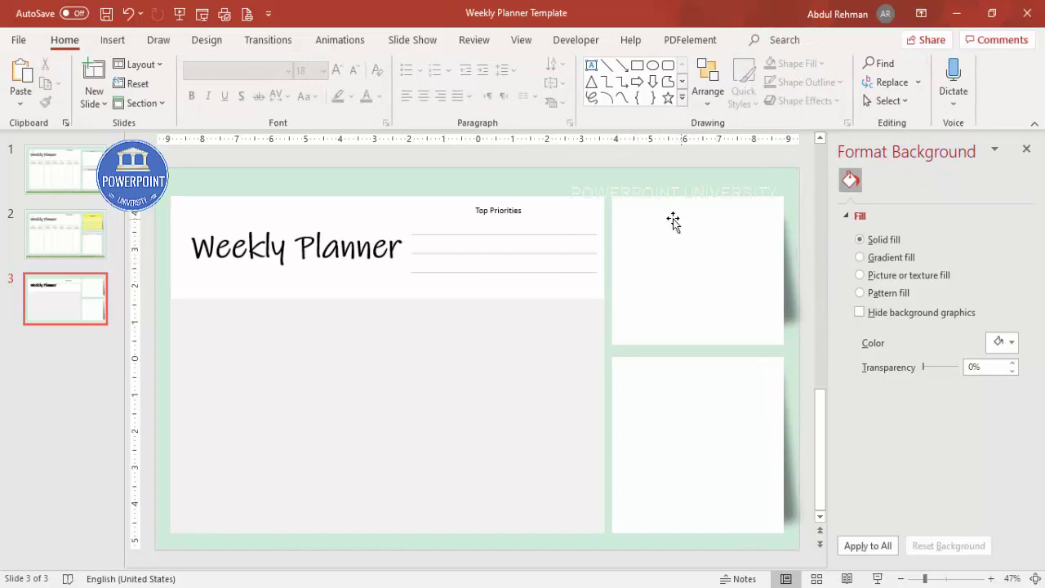
Step: Add a grey 'TO DO LIST' header bar across the upper-right panel's top
{"action": "left_click", "coordinate": [113, 40]}
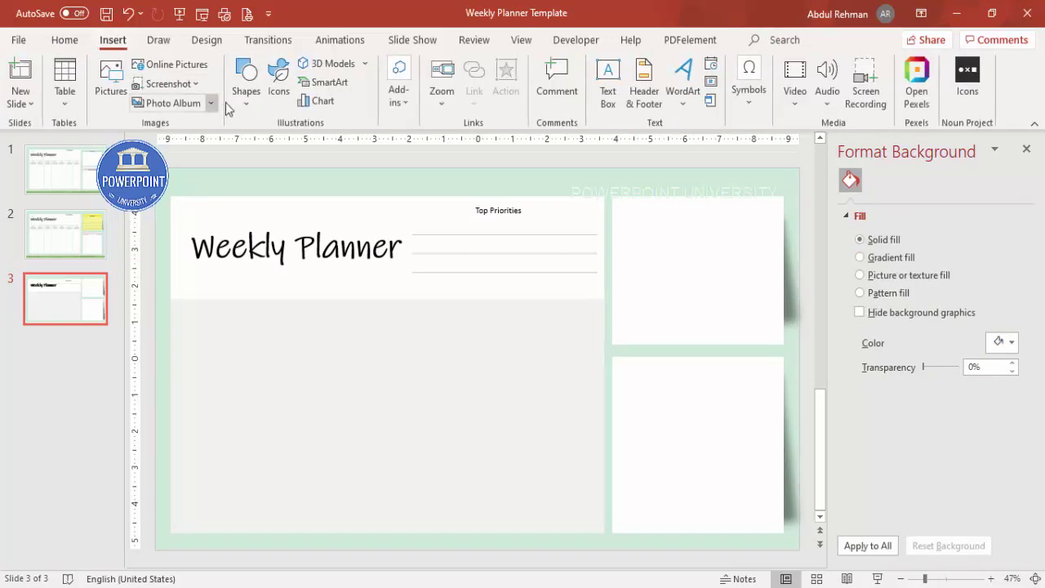
{"action": "left_click", "coordinate": [241, 110]}
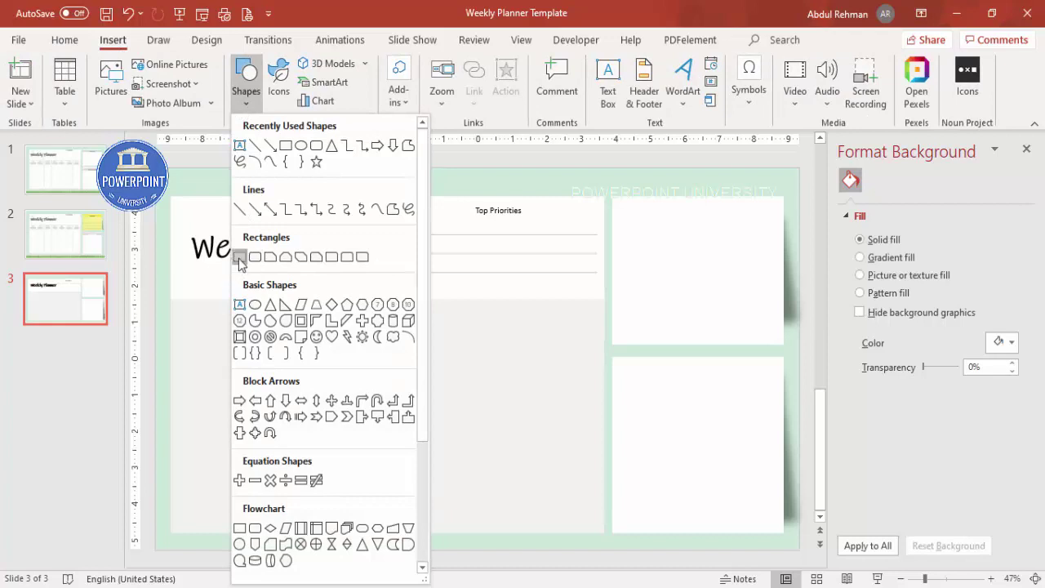
{"action": "left_click", "coordinate": [238, 258]}
{"action": "left_click_drag", "start_coordinate": [611, 202], "coordinate": [783, 223]}
{"action": "left_click", "coordinate": [424, 82]}
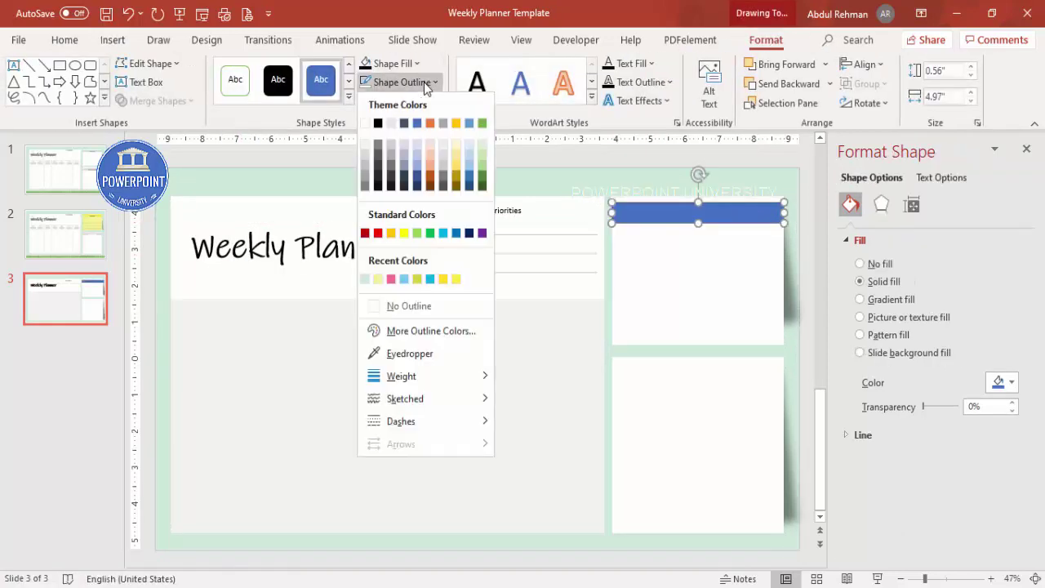
{"action": "left_click", "coordinate": [430, 279]}
{"action": "left_click", "coordinate": [390, 62]}
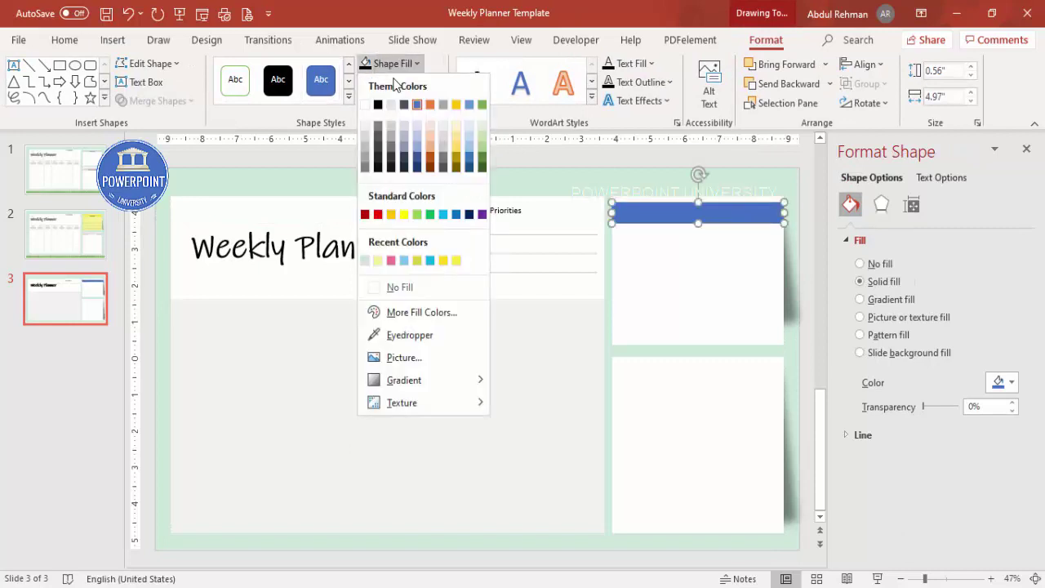
{"action": "left_click", "coordinate": [366, 160]}
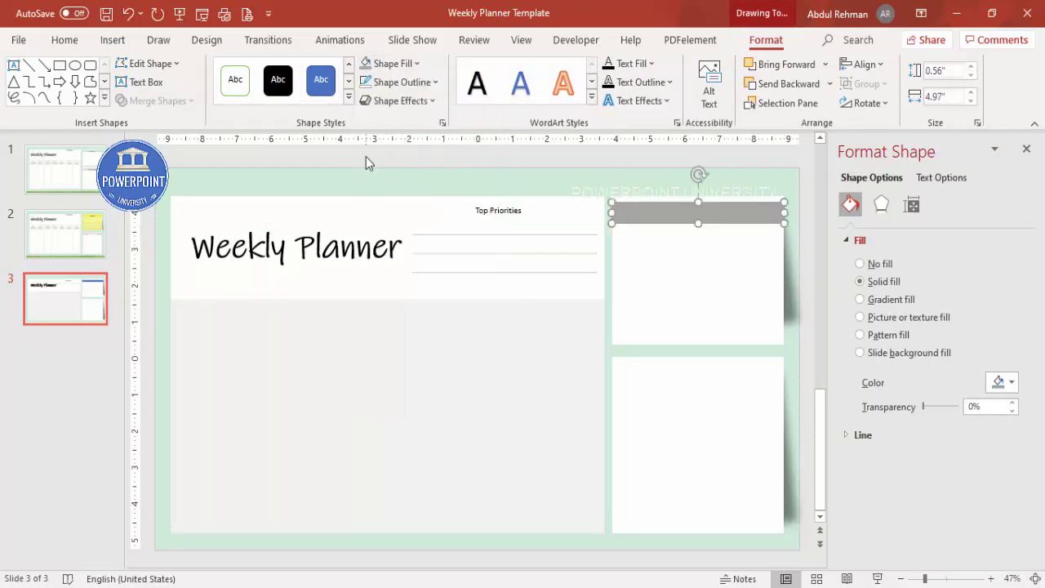
{"action": "type", "text": "TO"}
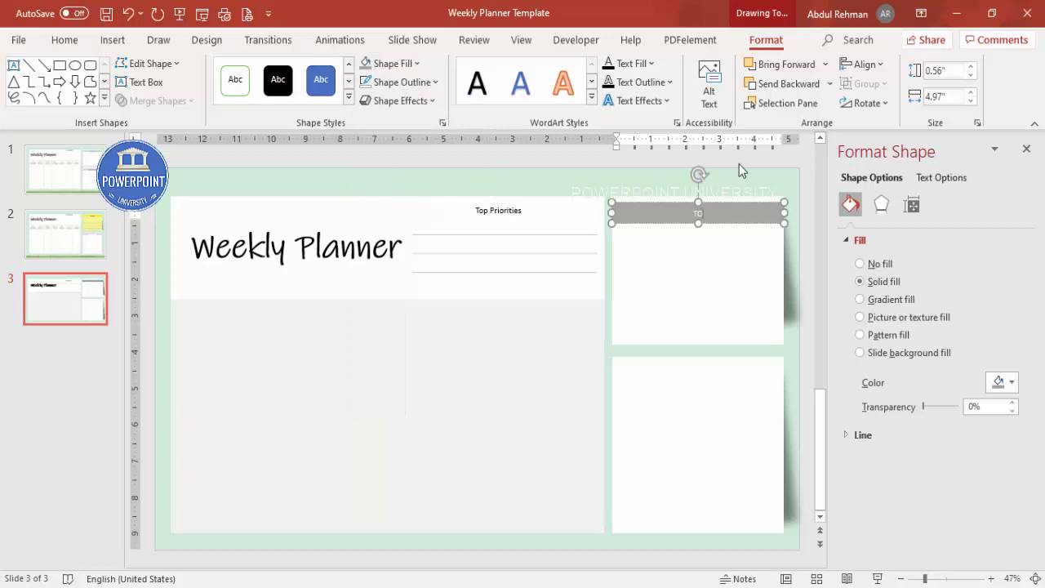
{"action": "type", "text": " DO LIST"}
Step: Copy the lined Top Priorities table under the header and narrow it to fit
{"action": "left_click", "coordinate": [532, 226]}
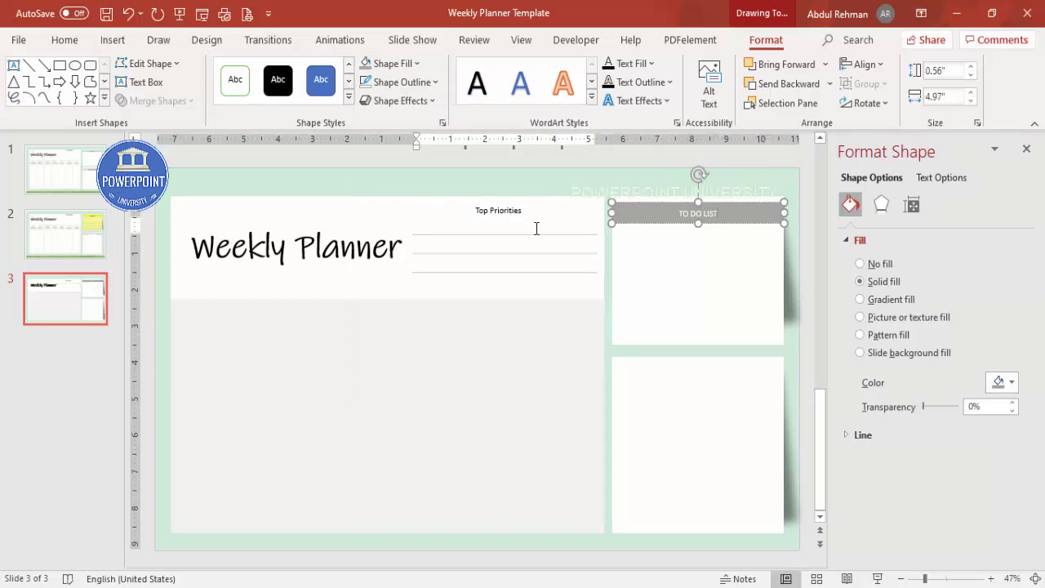
{"action": "left_click_drag", "start_coordinate": [554, 218], "coordinate": [758, 232]}
{"action": "left_click_drag", "start_coordinate": [801, 262], "coordinate": [775, 265]}
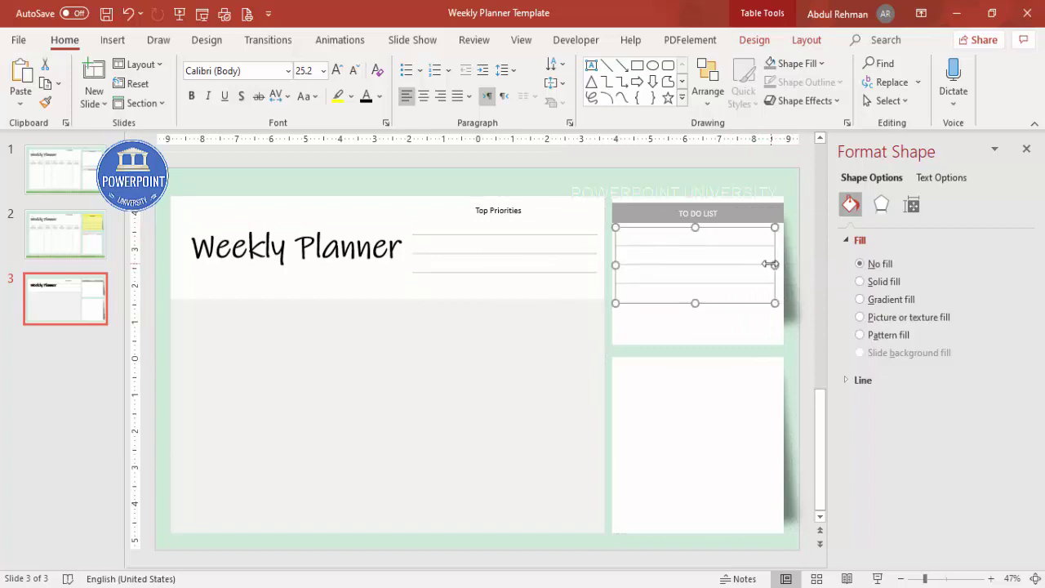
Step: Extend the to-do table to six lines and nudge it slightly right
{"action": "left_click", "coordinate": [763, 291]}
{"action": "key", "text": "Tab"}
{"action": "key", "text": "Tab"}
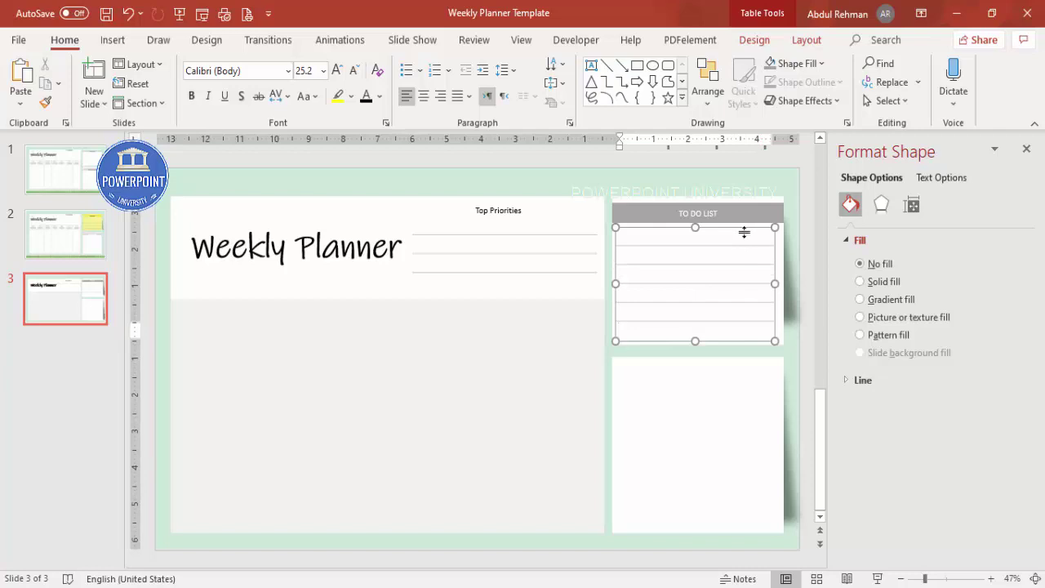
{"action": "left_click_drag", "start_coordinate": [743, 233], "coordinate": [747, 229]}
Step: Duplicate the TO DO LIST header and table into the lower right panel
{"action": "left_click", "coordinate": [752, 215], "text": "shift"}
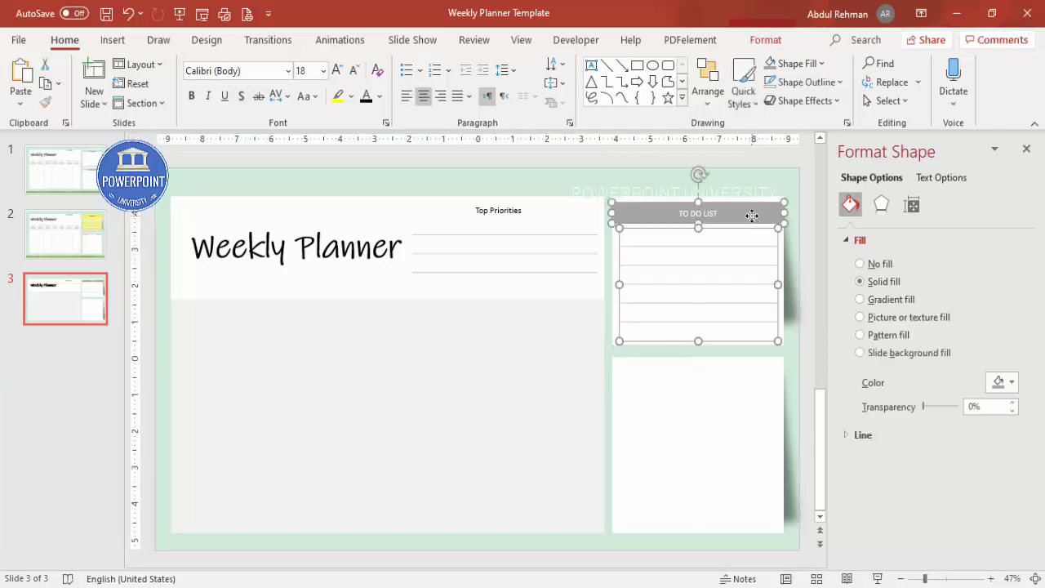
{"action": "left_click_drag", "start_coordinate": [756, 215], "coordinate": [756, 374]}
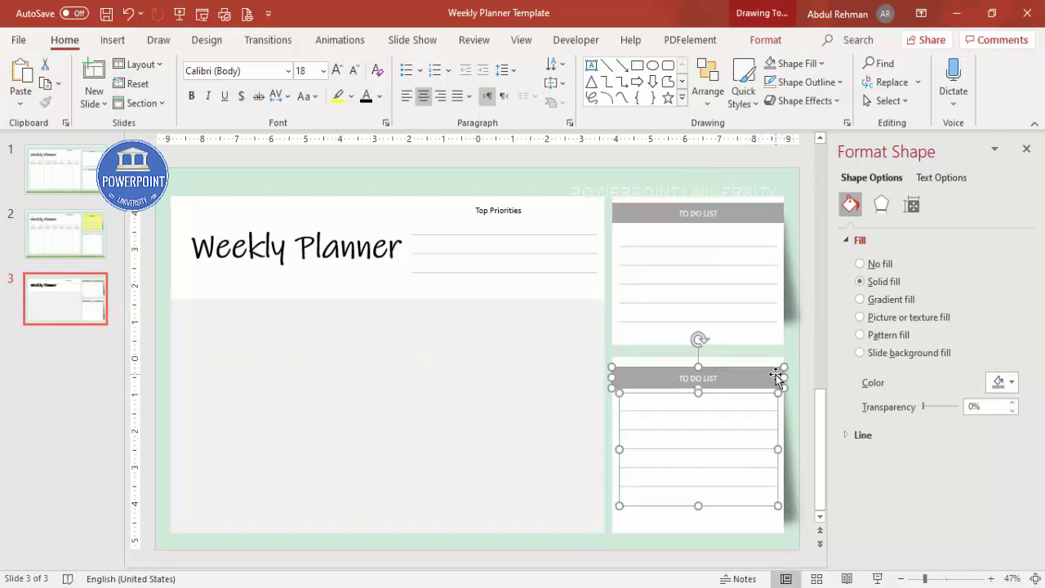
{"action": "left_click", "coordinate": [806, 354]}
{"action": "left_click", "coordinate": [774, 380]}
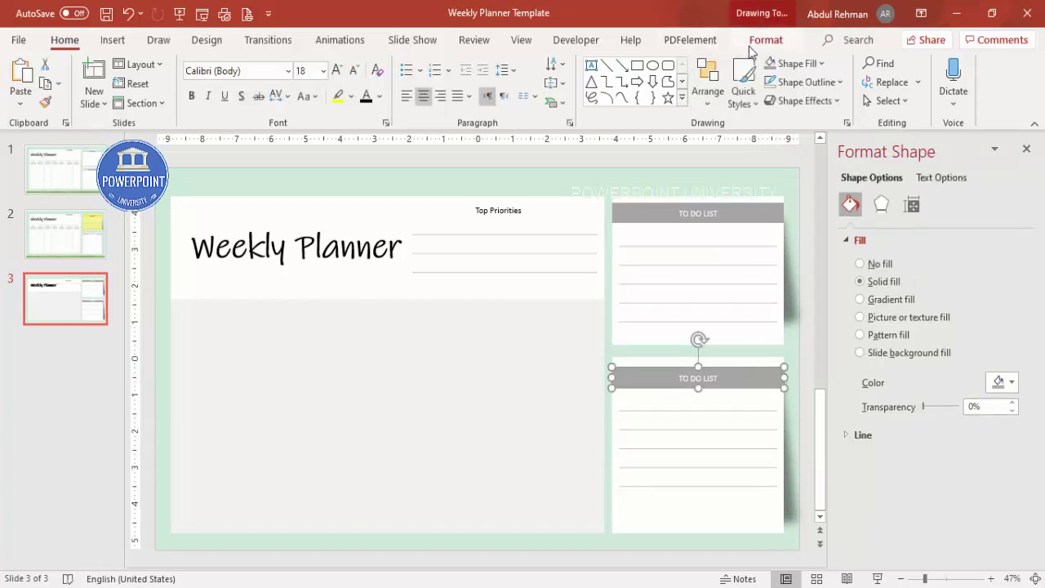
Step: Fill the lower TO DO LIST header gold, add one more row to its table, and save
{"action": "left_click", "coordinate": [795, 67]}
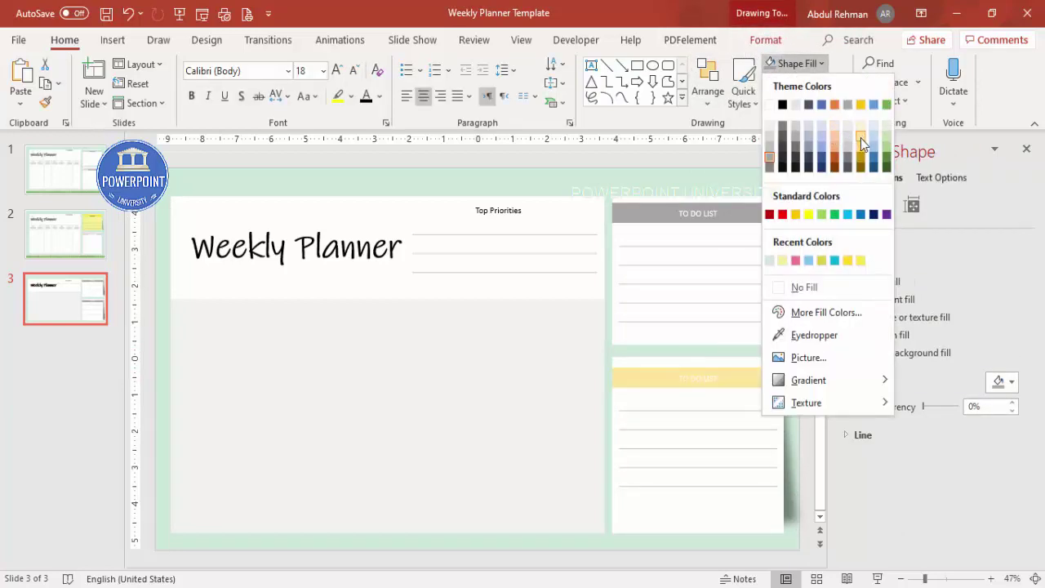
{"action": "left_click", "coordinate": [861, 139]}
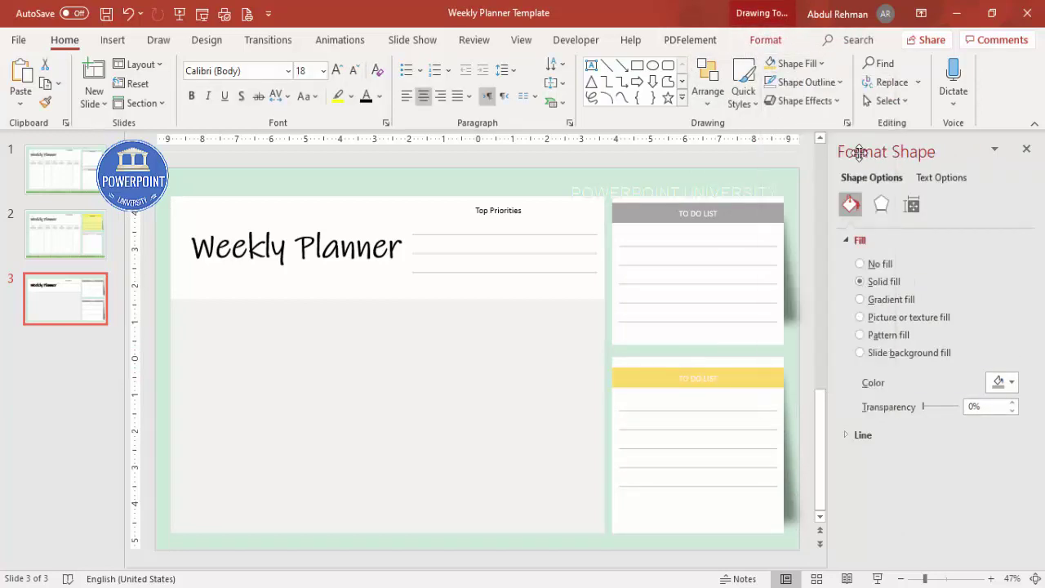
{"action": "left_click", "coordinate": [744, 481]}
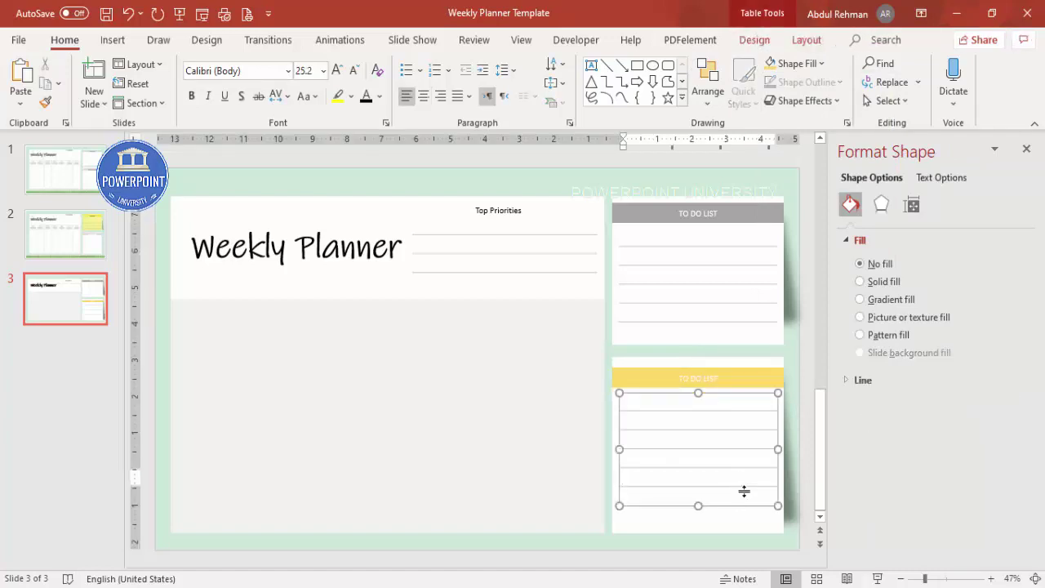
{"action": "key", "text": "Tab"}
{"action": "key", "text": "Tab"}
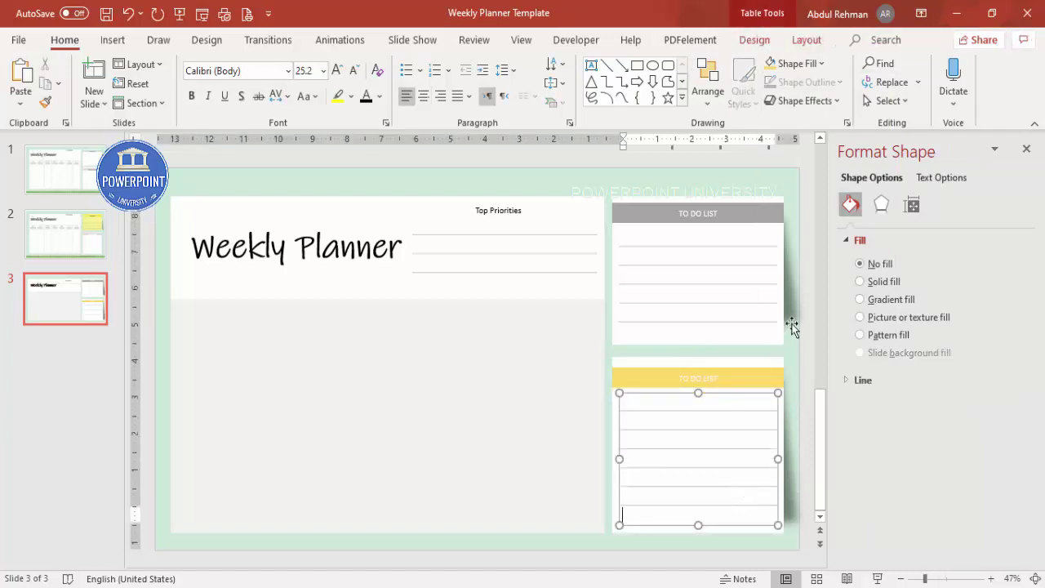
{"action": "left_click", "coordinate": [803, 155]}
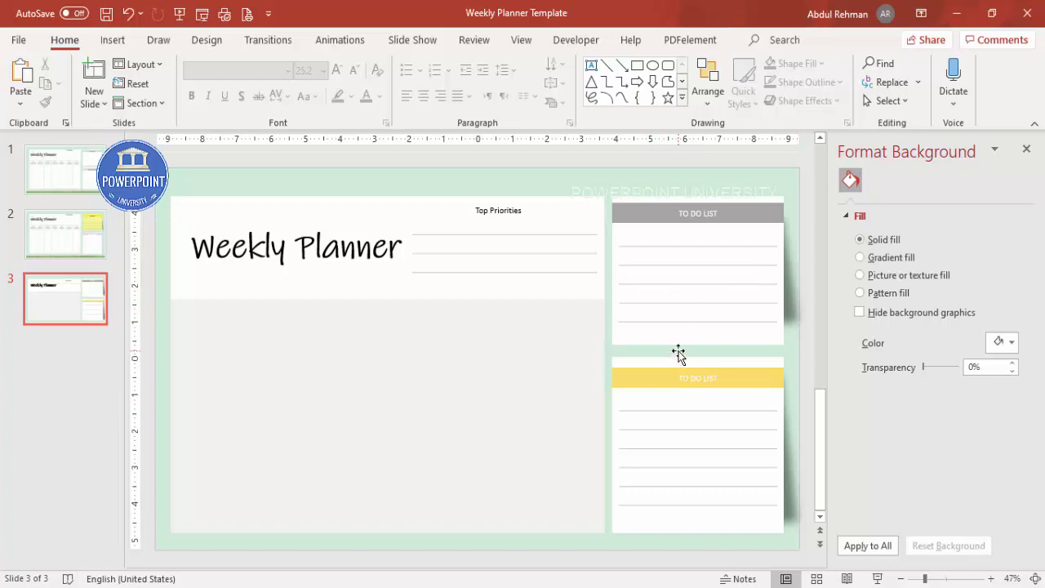
{"action": "key", "text": "ctrl+s"}
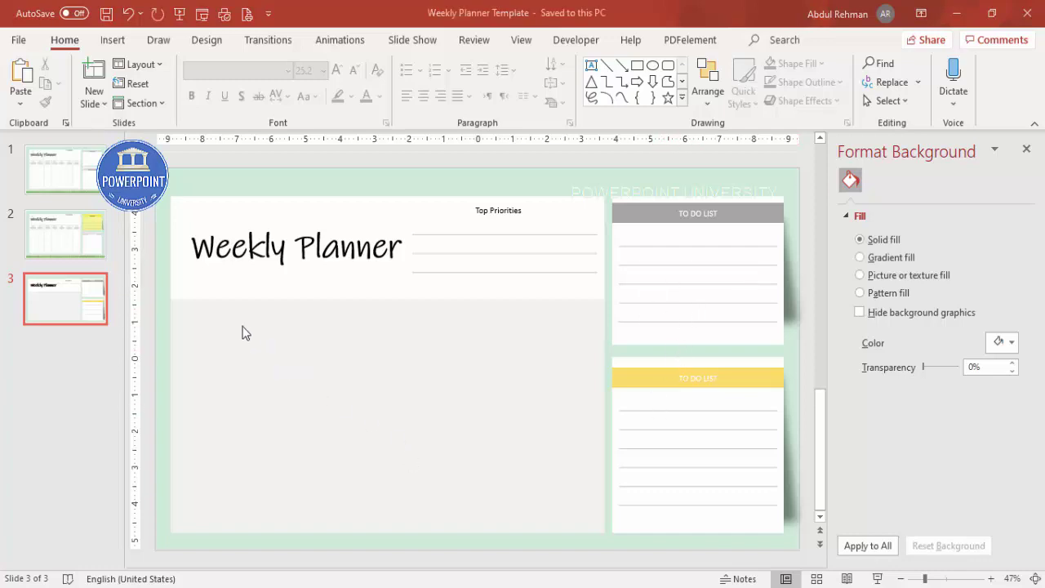
Step: Draw a tall rounded rectangle at the slide's left with white fill and no outline
{"action": "left_click", "coordinate": [106, 40]}
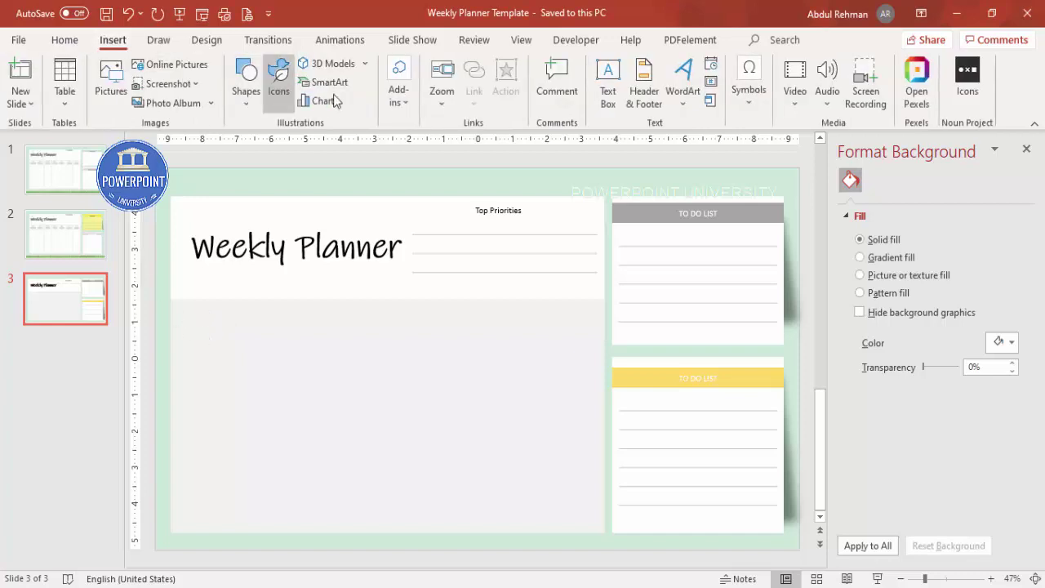
{"action": "left_click", "coordinate": [246, 92]}
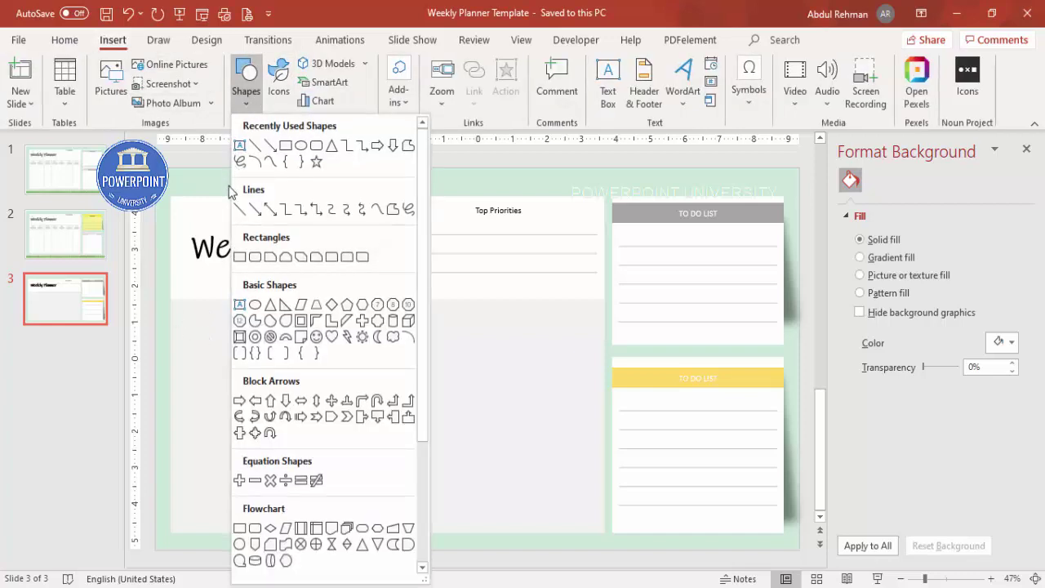
{"action": "left_click", "coordinate": [256, 258]}
{"action": "left_click_drag", "start_coordinate": [186, 305], "coordinate": [241, 523]}
{"action": "left_click_drag", "start_coordinate": [195, 311], "coordinate": [194, 310]}
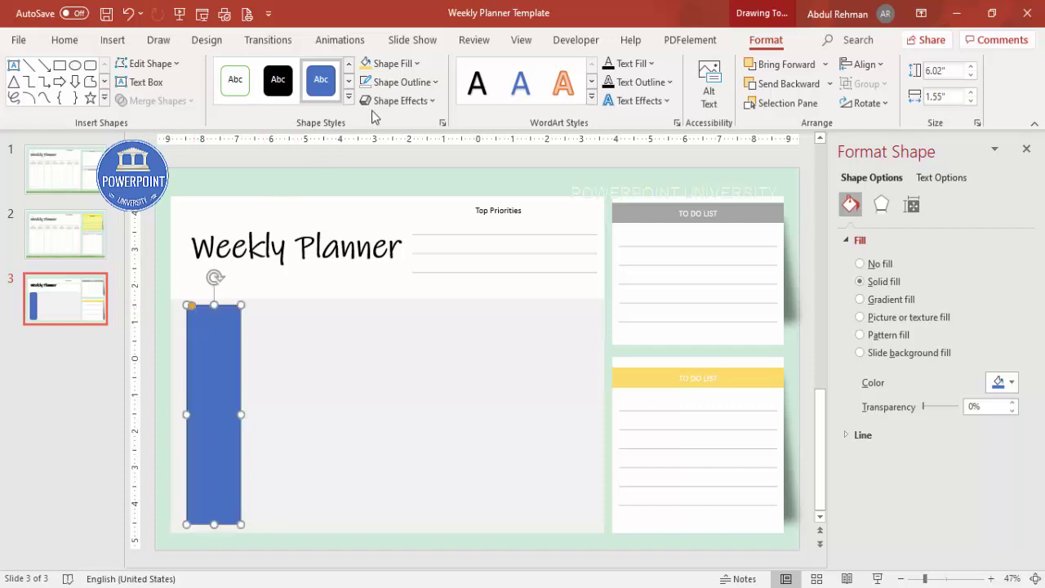
{"action": "left_click", "coordinate": [392, 82]}
{"action": "left_click", "coordinate": [399, 305]}
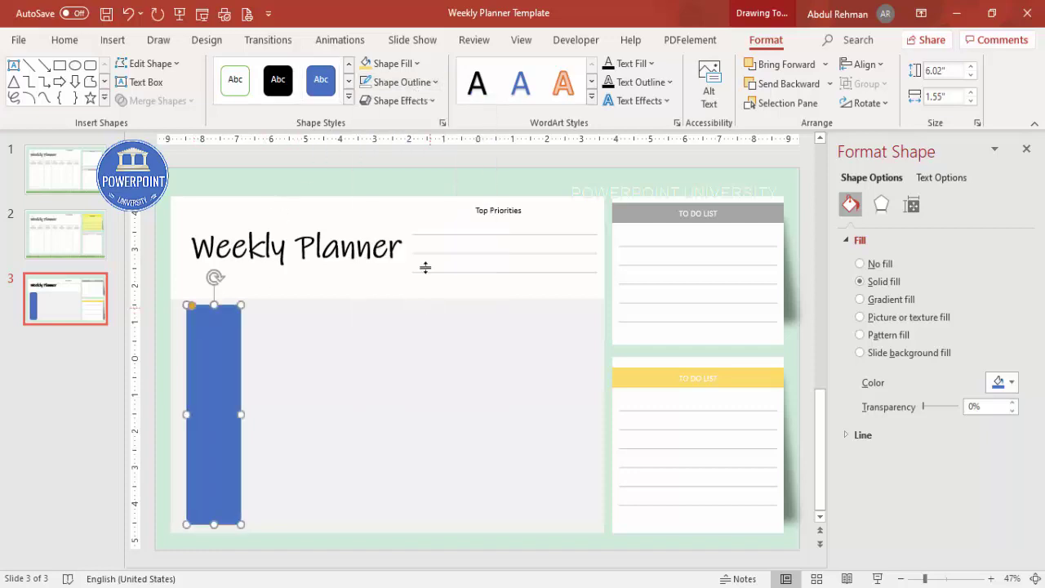
{"action": "left_click", "coordinate": [392, 63]}
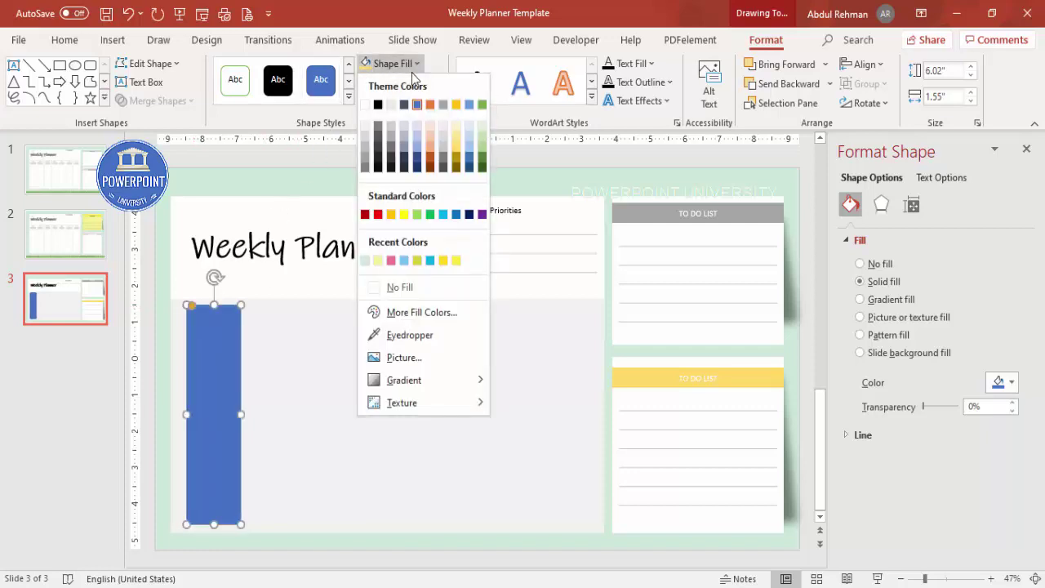
{"action": "left_click", "coordinate": [367, 105]}
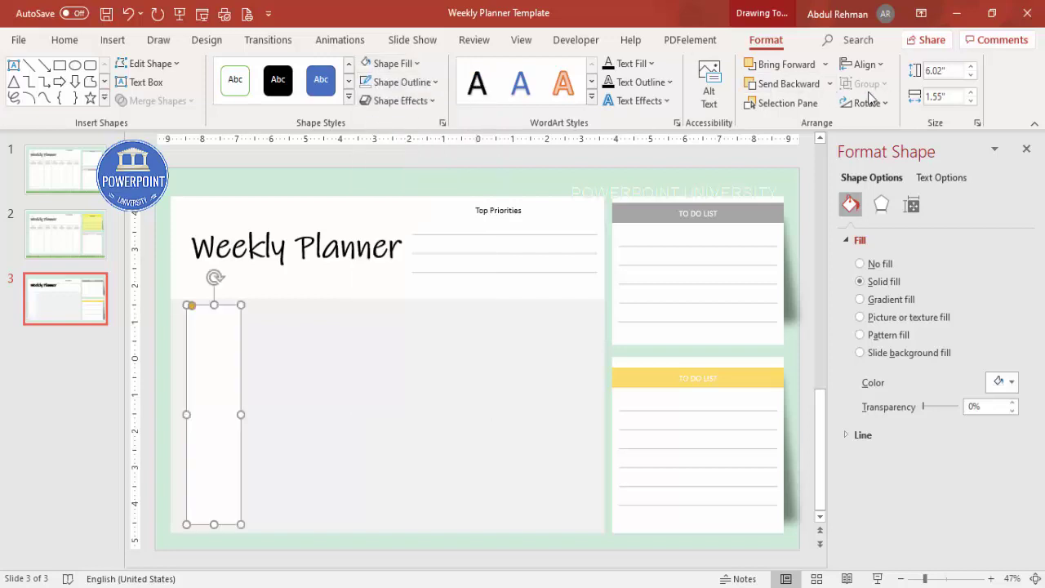
Step: Set the white rectangle's width to 1.63" and line it up at the left
{"action": "left_click", "coordinate": [952, 99]}
{"action": "type", "text": "1."}
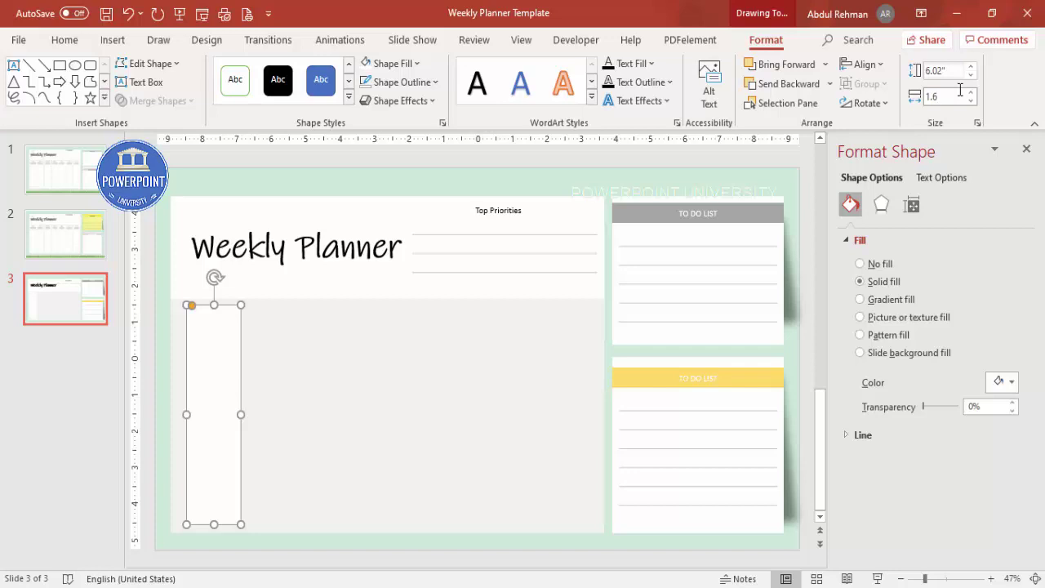
{"action": "type", "text": "63"}
{"action": "key", "text": "Return"}
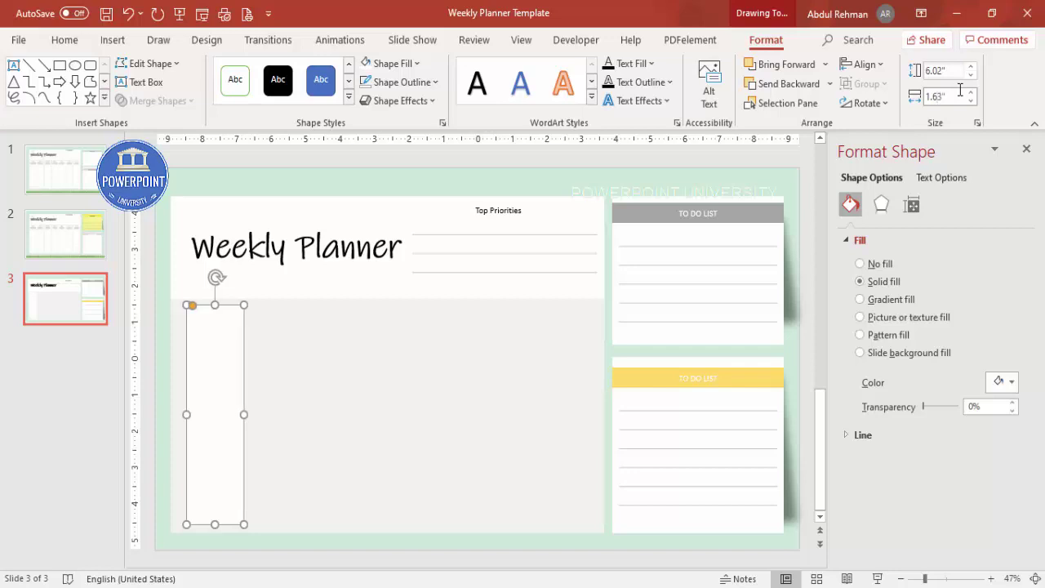
{"action": "left_click_drag", "start_coordinate": [235, 346], "coordinate": [221, 349]}
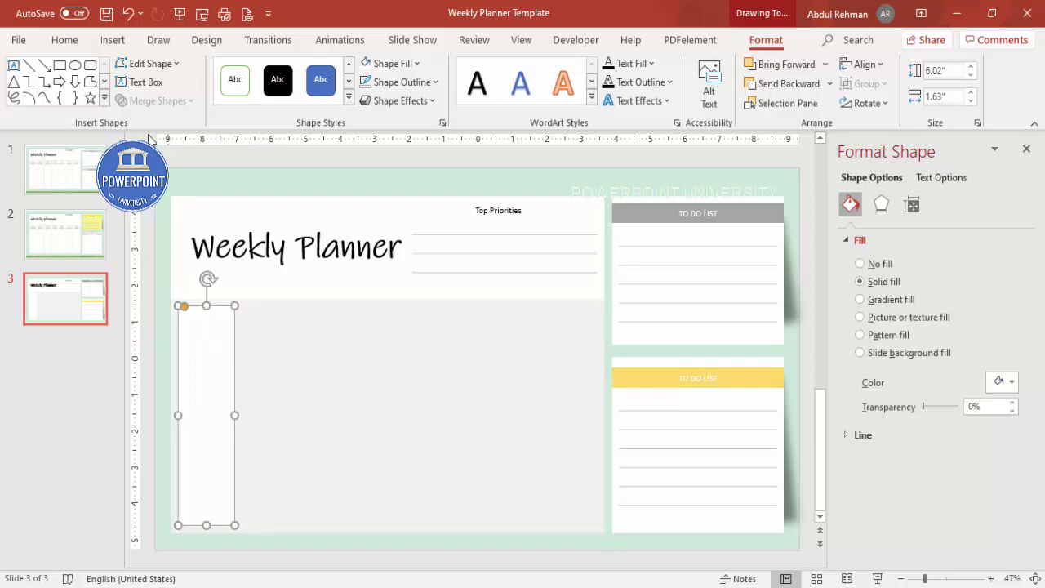
{"action": "left_click", "coordinate": [113, 40]}
{"action": "left_click", "coordinate": [607, 82]}
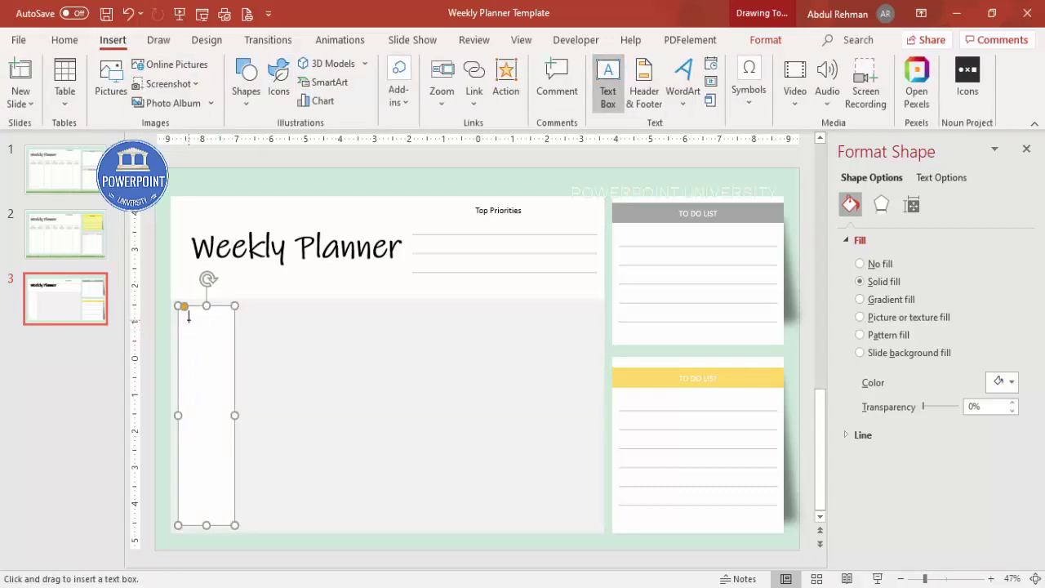
Step: Add a MONDAY text box label at the top of the white column
{"action": "left_click_drag", "start_coordinate": [186, 320], "coordinate": [229, 333]}
{"action": "type", "text": "MONDAY"}
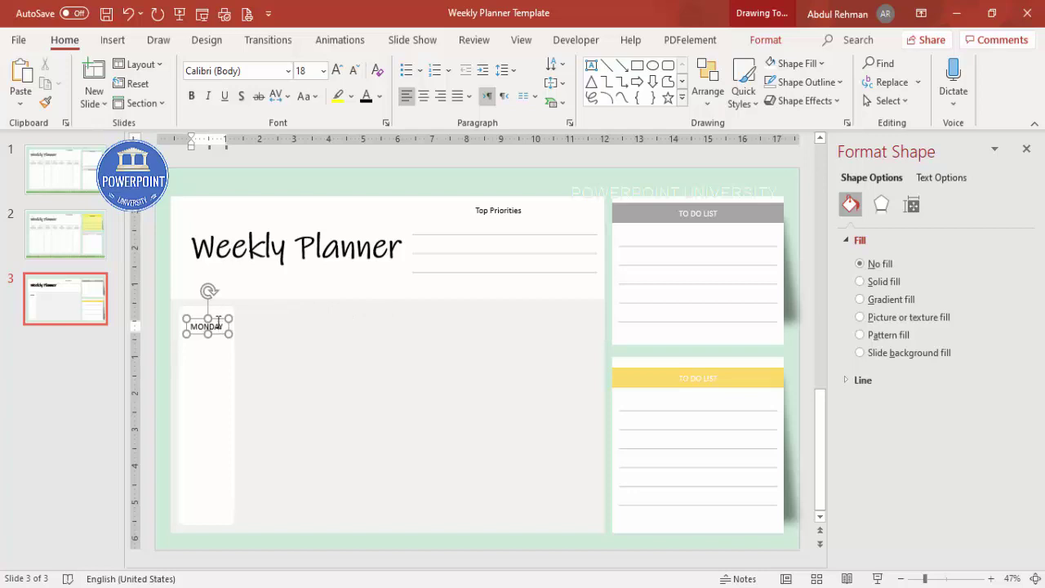
{"action": "left_click_drag", "start_coordinate": [219, 323], "coordinate": [210, 306]}
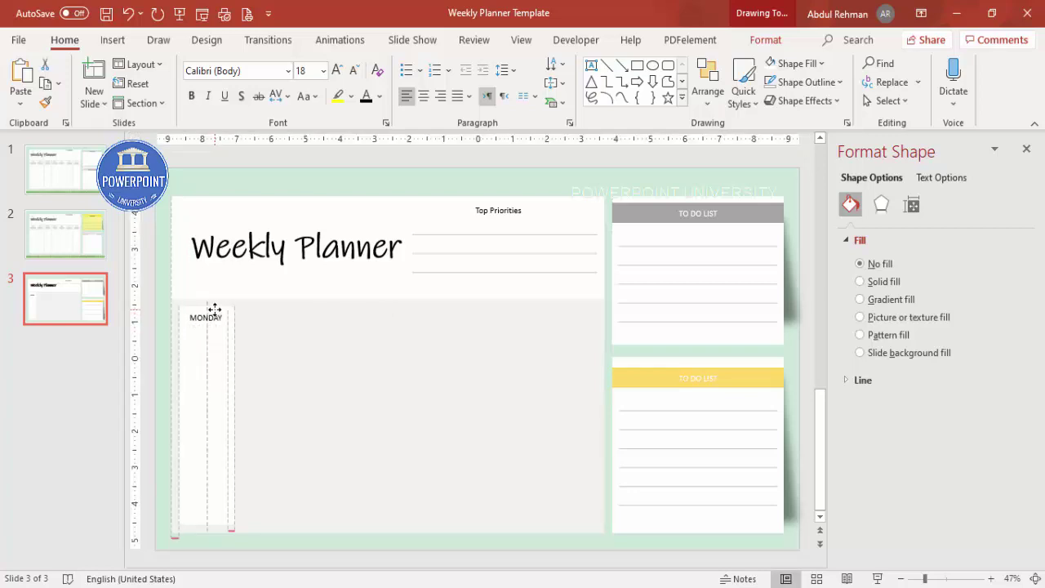
{"action": "left_click", "coordinate": [118, 42]}
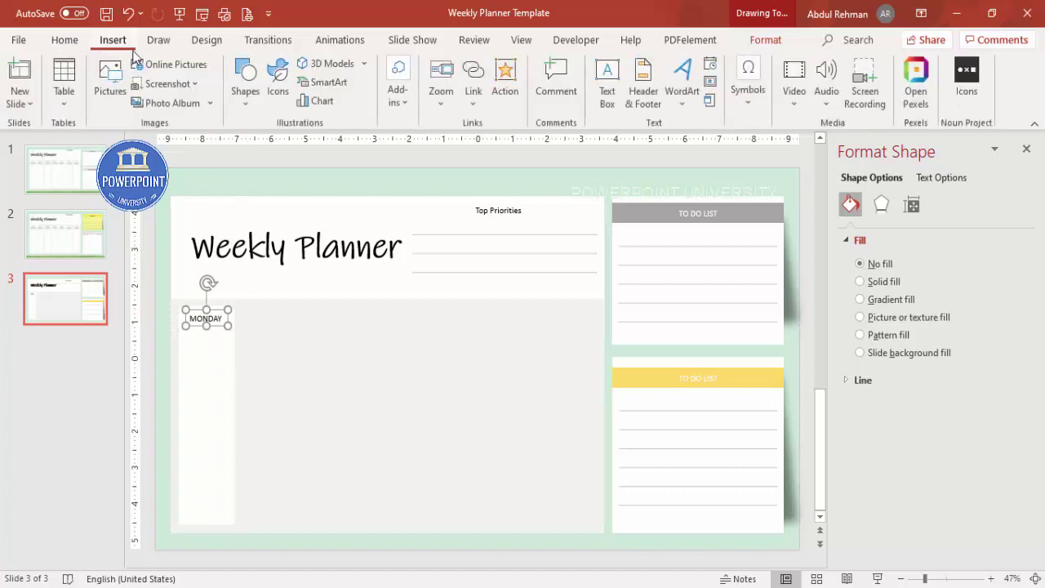
{"action": "left_click", "coordinate": [248, 94]}
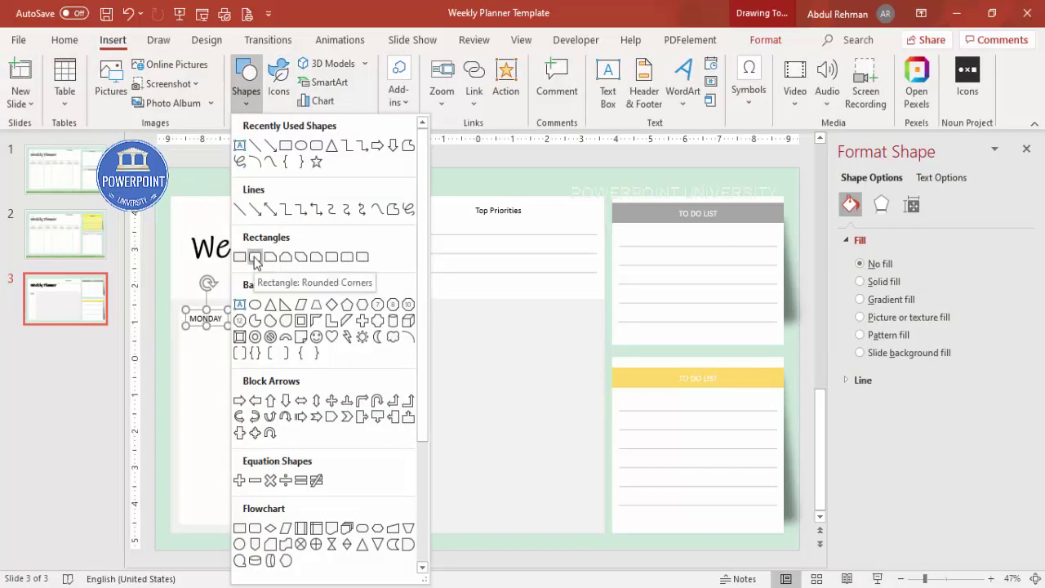
Step: Draw a small light-grey rounded bar with no outline just beneath the MONDAY label
{"action": "left_click", "coordinate": [256, 258]}
{"action": "left_click_drag", "start_coordinate": [188, 338], "coordinate": [234, 359]}
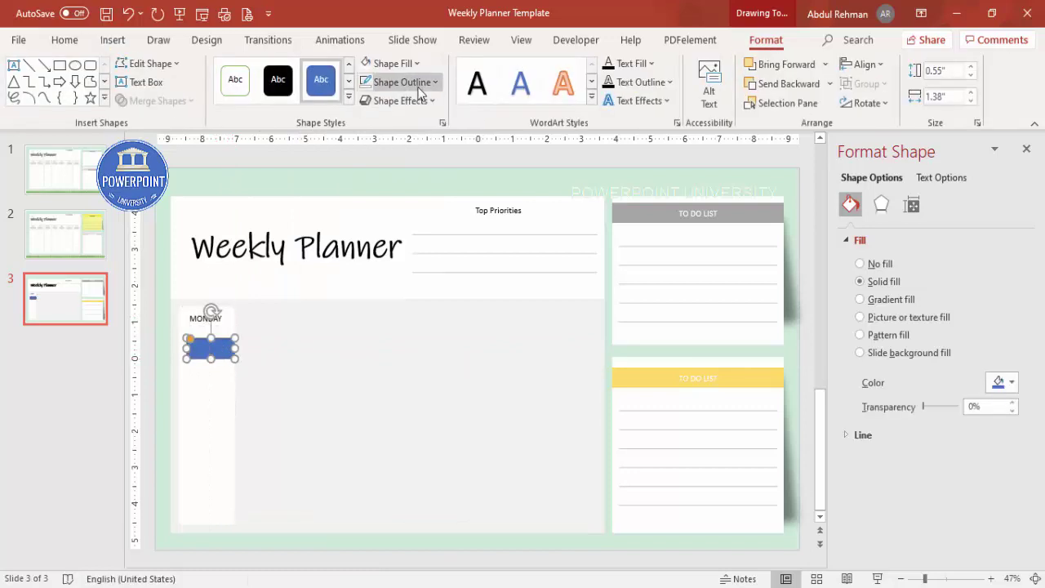
{"action": "left_click", "coordinate": [421, 82]}
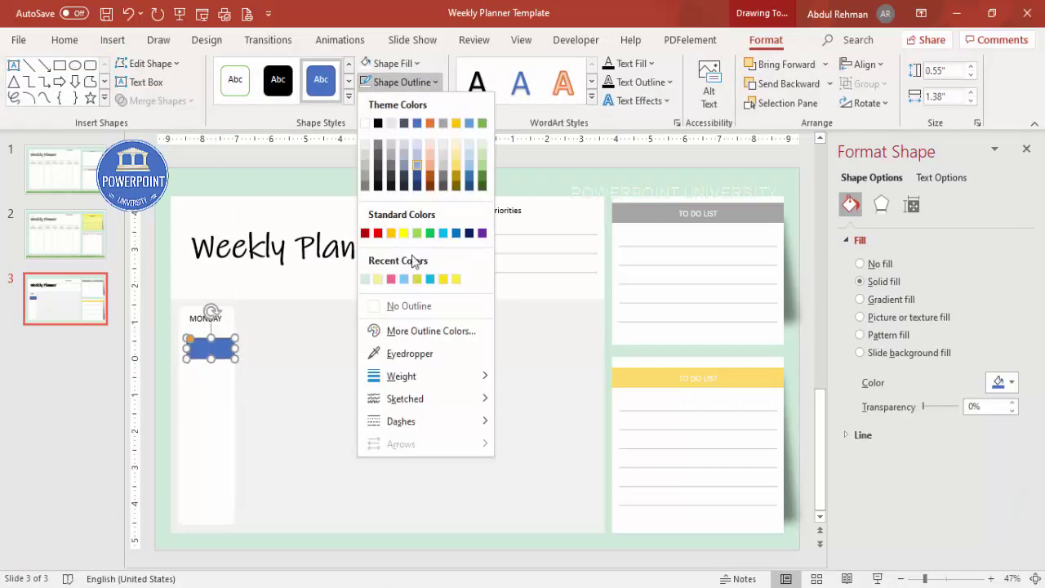
{"action": "left_click", "coordinate": [437, 314]}
{"action": "left_click", "coordinate": [392, 64]}
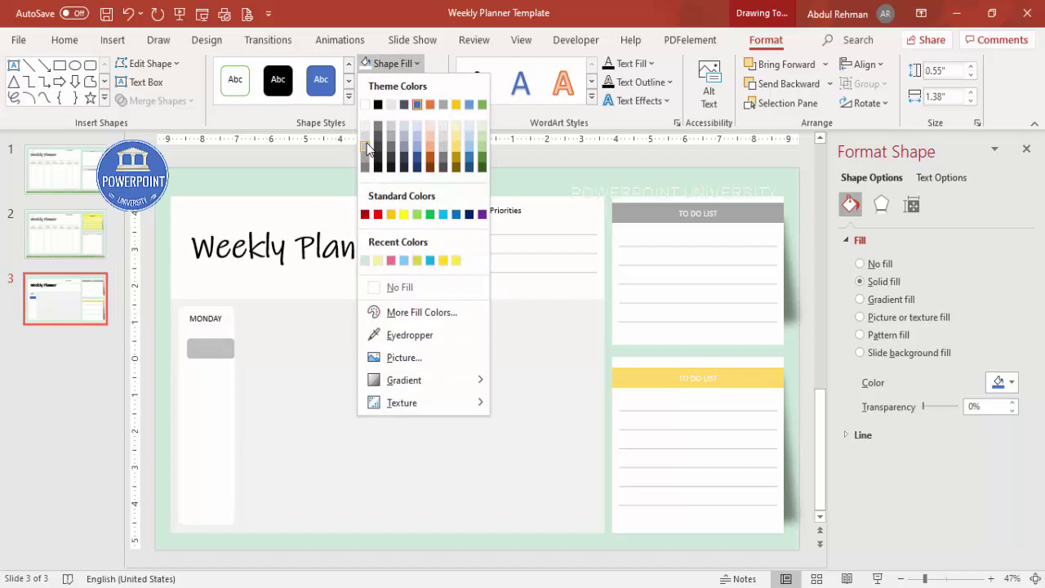
{"action": "left_click", "coordinate": [365, 145]}
{"action": "left_click_drag", "start_coordinate": [212, 351], "coordinate": [210, 335]}
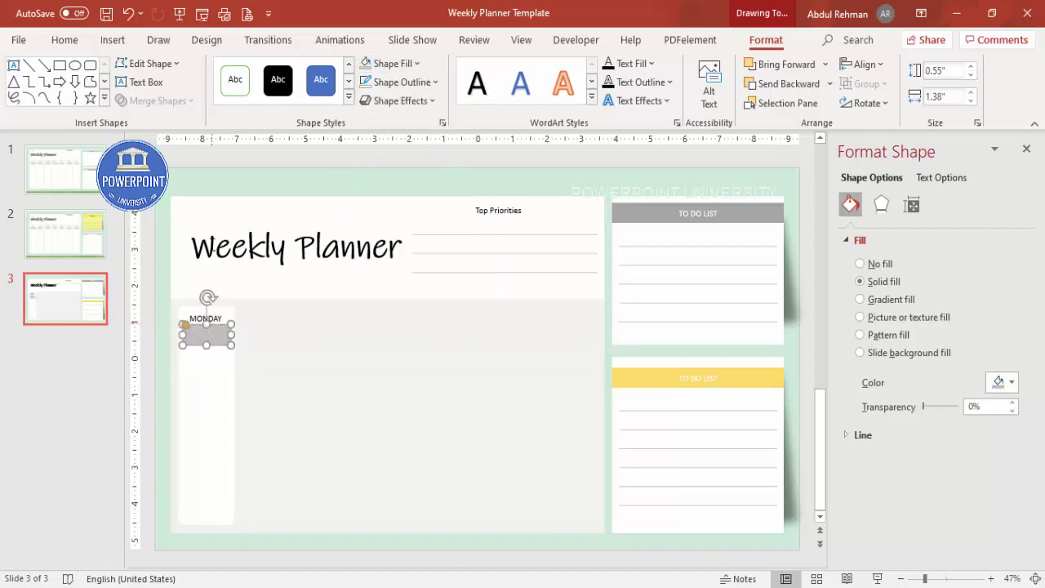
{"action": "left_click", "coordinate": [202, 167]}
{"action": "left_click", "coordinate": [471, 237]}
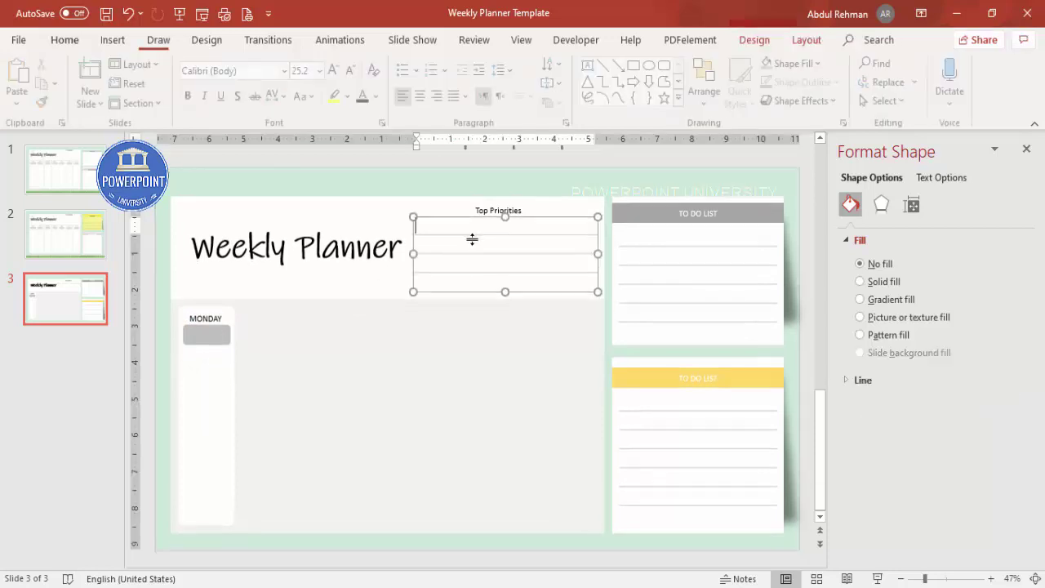
Step: Copy the Top Priorities lined table into the Monday column and narrow it to fit
{"action": "left_click", "coordinate": [457, 216]}
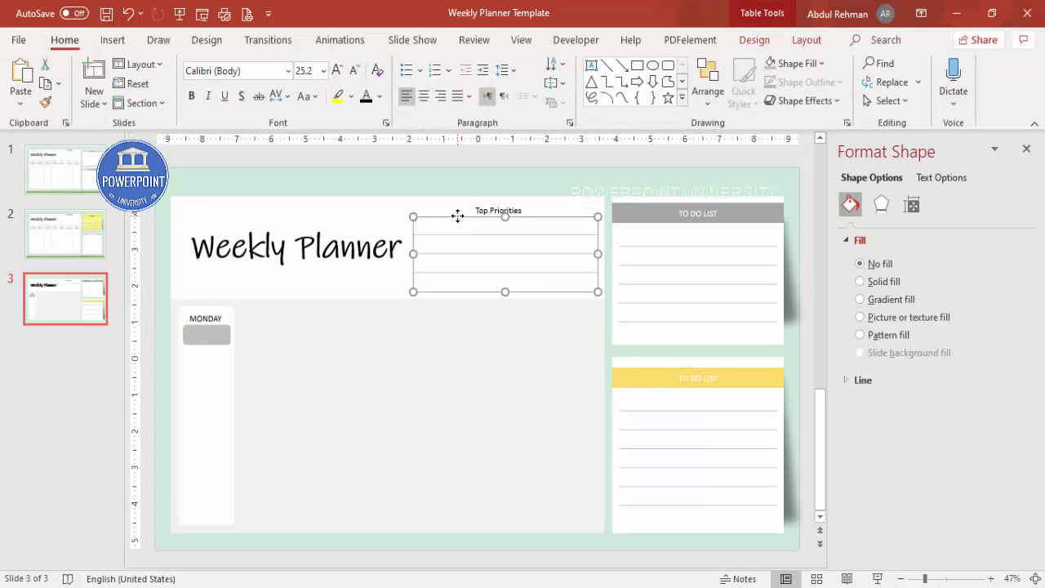
{"action": "left_click_drag", "start_coordinate": [457, 215], "coordinate": [462, 221]}
{"action": "left_click_drag", "start_coordinate": [564, 226], "coordinate": [327, 348]}
{"action": "left_click_drag", "start_coordinate": [365, 385], "coordinate": [234, 382]}
Step: Add extra rows to the Monday table and nudge the whole Monday column into place
{"action": "left_click", "coordinate": [223, 413]}
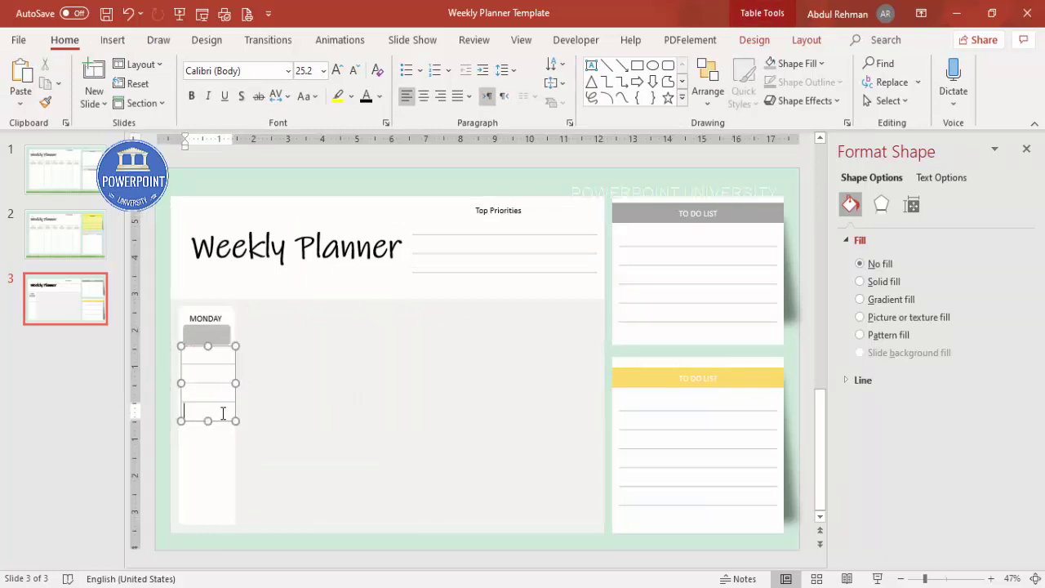
{"action": "key", "text": "Tab"}
{"action": "key", "text": "Tab"}
{"action": "key", "text": "Tab"}
{"action": "key", "text": "Tab"}
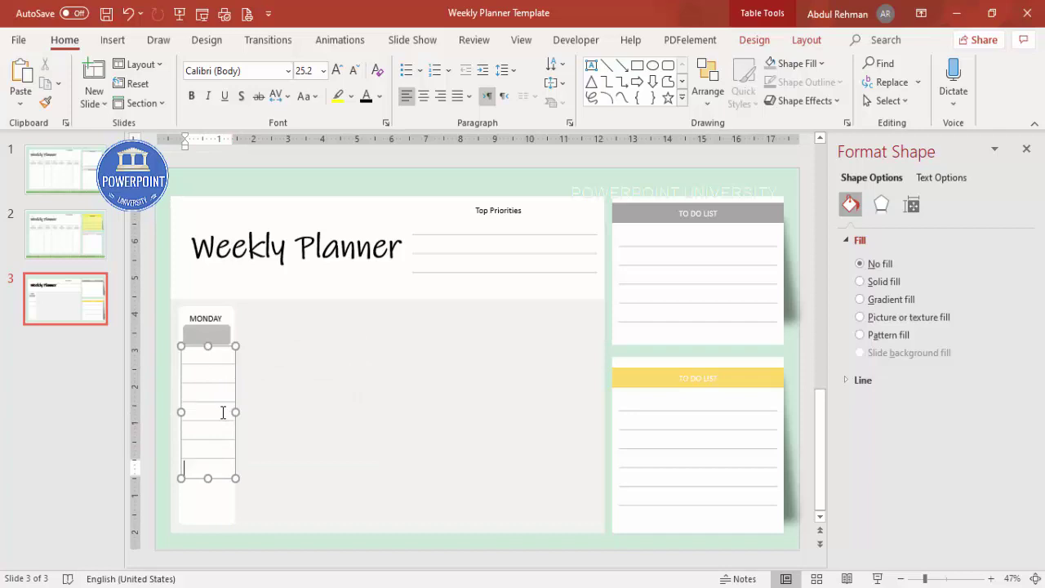
{"action": "key", "text": "Tab"}
{"action": "left_click_drag", "start_coordinate": [236, 413], "coordinate": [233, 409]}
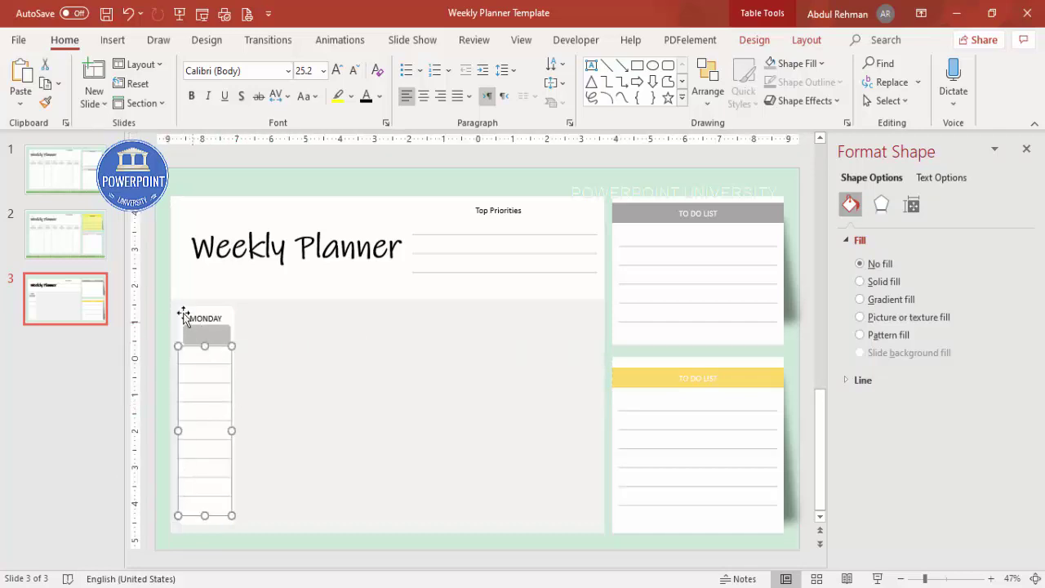
{"action": "left_click", "coordinate": [152, 297]}
{"action": "left_click", "coordinate": [147, 293]}
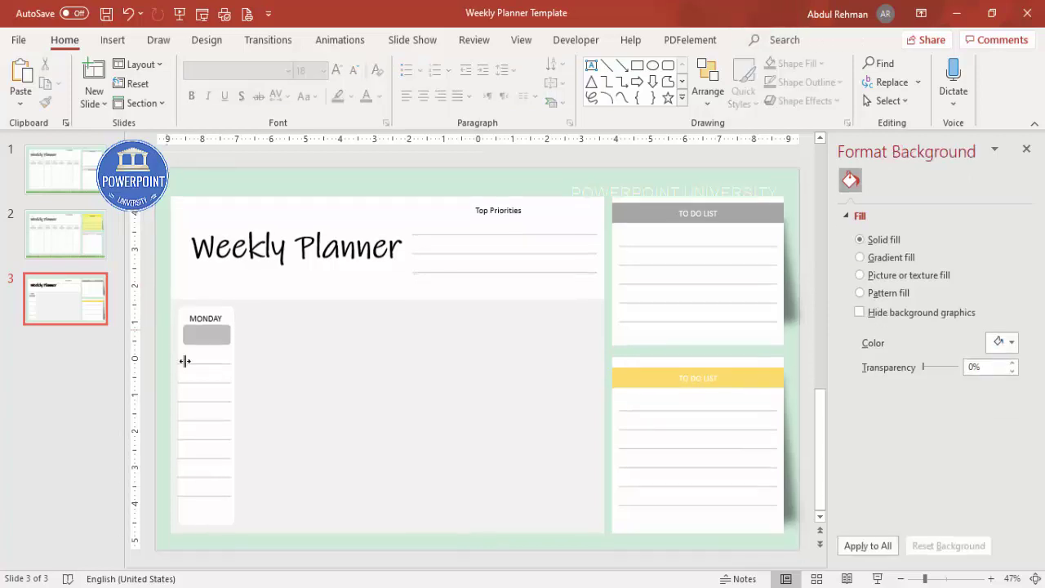
{"action": "left_click_drag", "start_coordinate": [192, 359], "coordinate": [274, 555]}
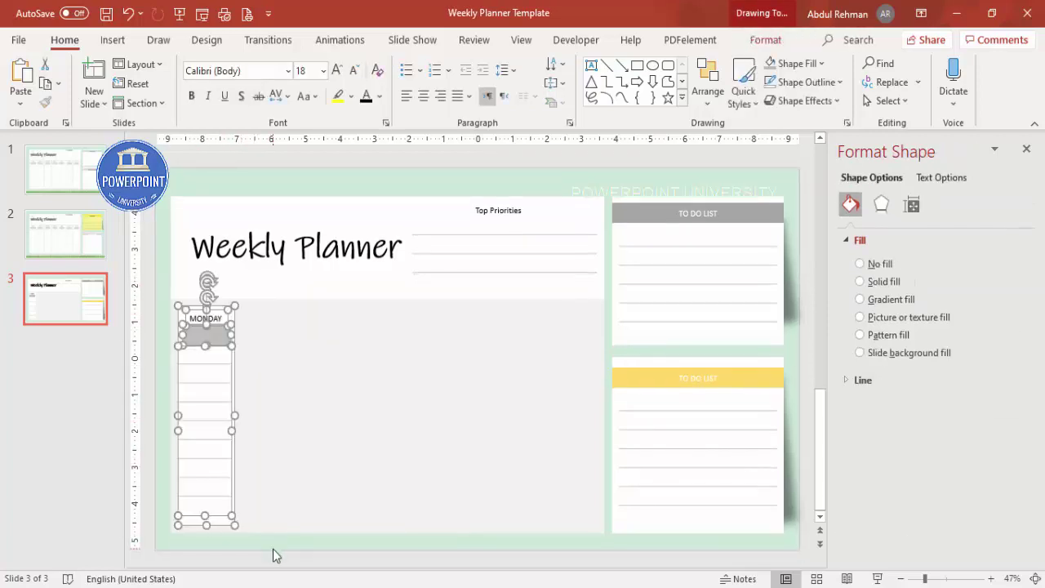
{"action": "left_click_drag", "start_coordinate": [226, 440], "coordinate": [232, 446]}
Step: Duplicate the Monday column with Ctrl+D into seven evenly spaced copies across the panel
{"action": "left_click_drag", "start_coordinate": [240, 384], "coordinate": [300, 375]}
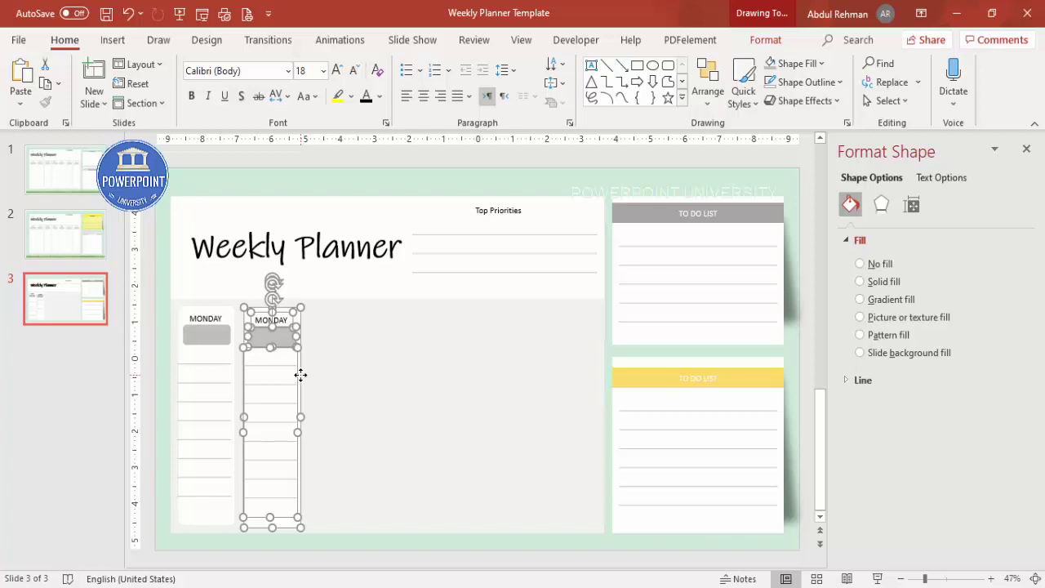
{"action": "key", "text": "ctrl+d"}
{"action": "key", "text": "ctrl+d"}
{"action": "key", "text": "ctrl+d"}
{"action": "key", "text": "ctrl+d"}
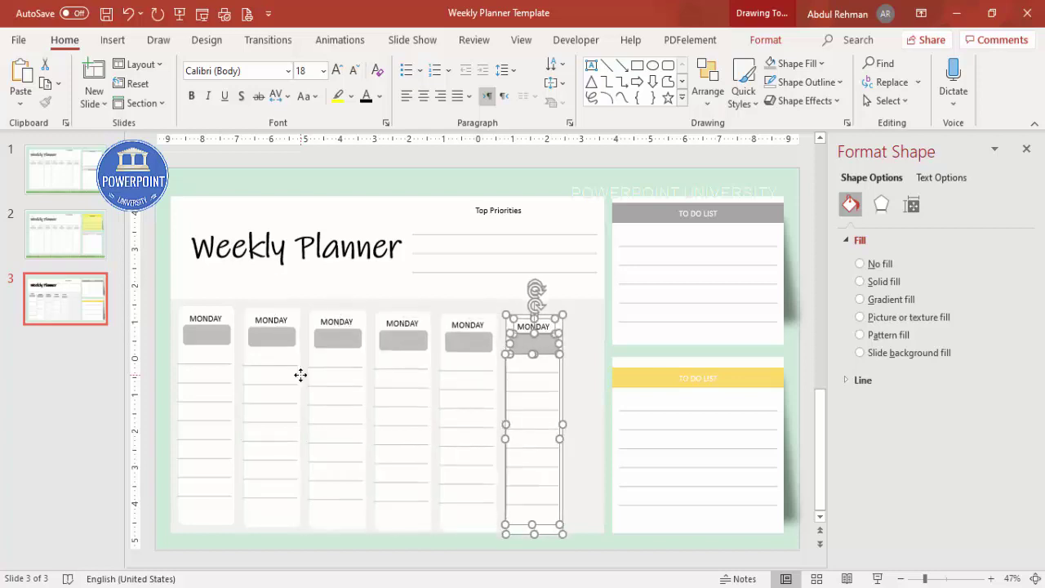
{"action": "key", "text": "ctrl+d"}
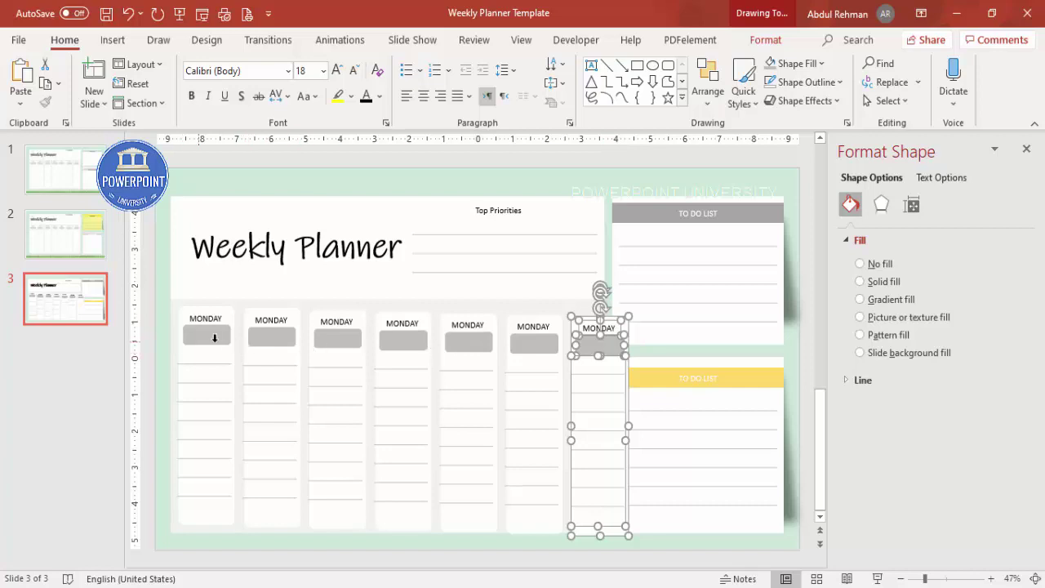
{"action": "left_click", "coordinate": [270, 321]}
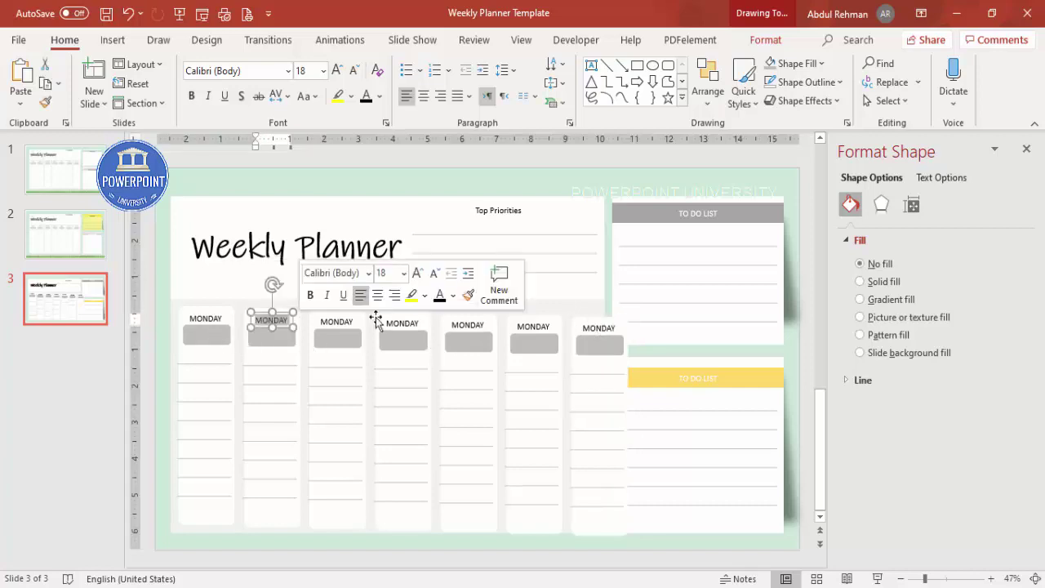
Step: Rename the second to fourth column headers TUESDAY, WEDNESDAY and THURSDAY
{"action": "type", "text": "TUESDAY"}
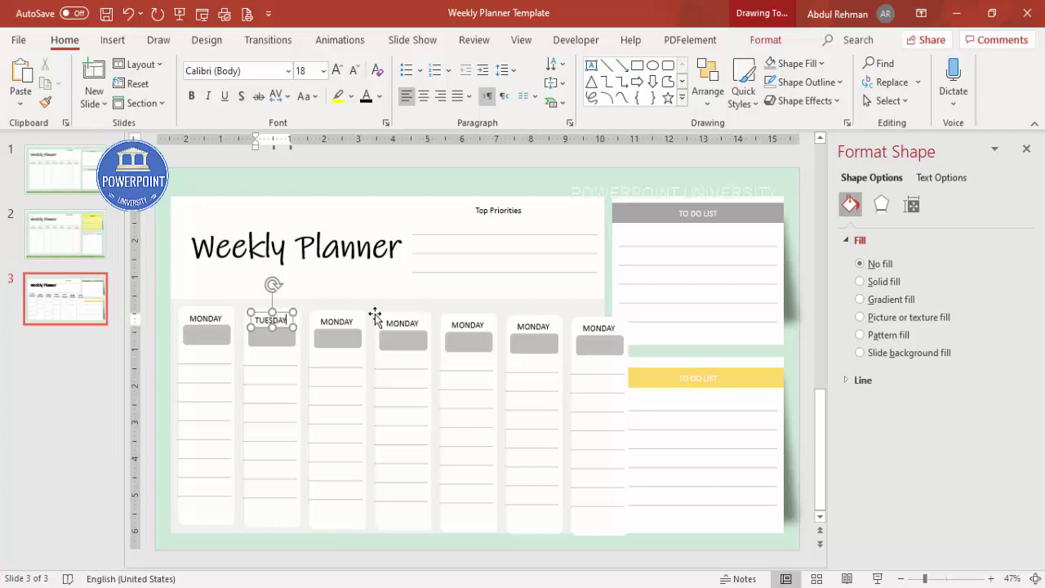
{"action": "double_click", "coordinate": [340, 321]}
{"action": "type", "text": "WEDNES"}
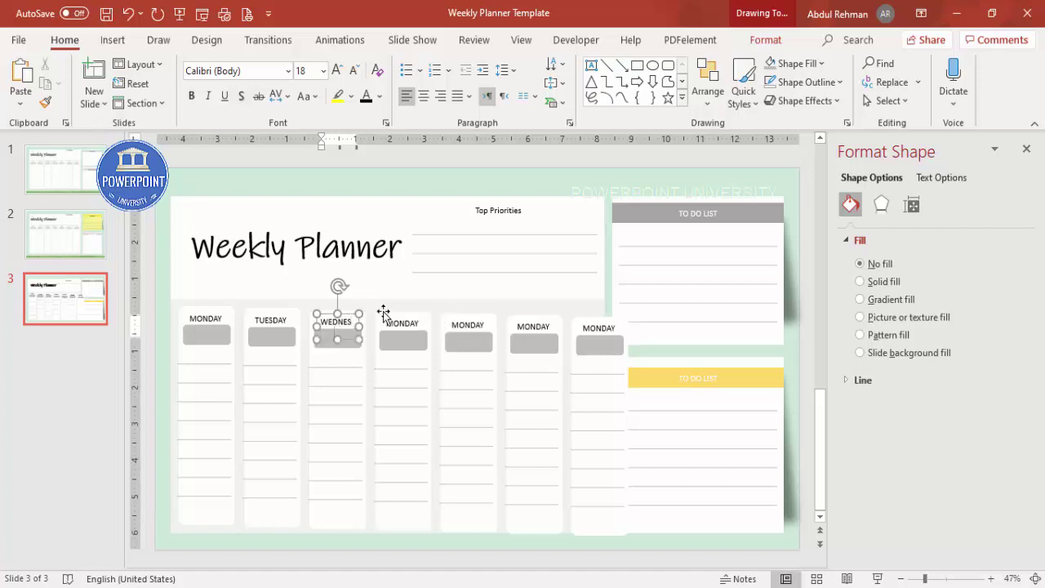
{"action": "left_click", "coordinate": [397, 321]}
{"action": "double_click", "coordinate": [398, 322]}
{"action": "type", "text": "THURSDA"}
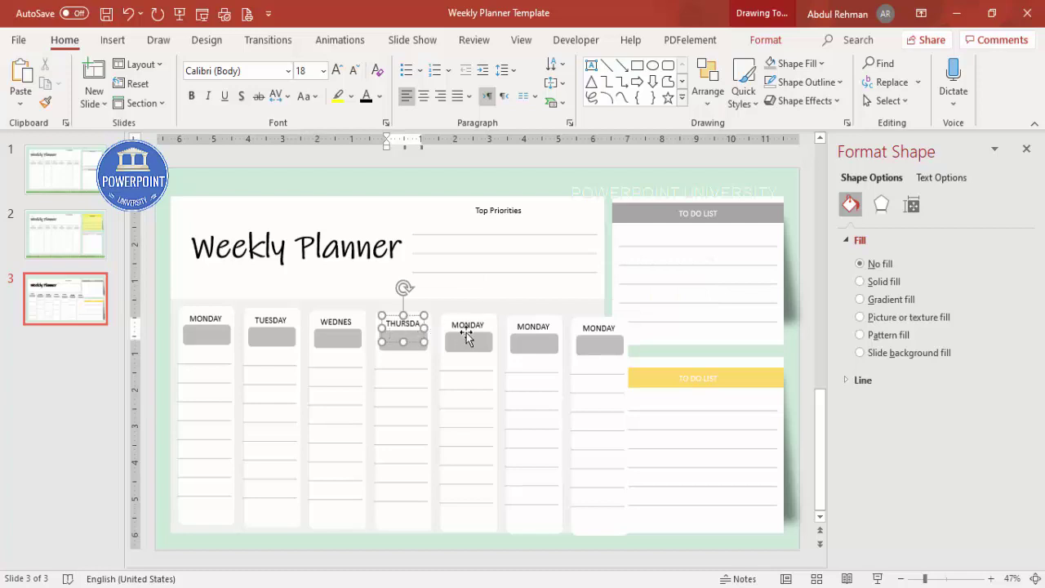
Step: Rename the last three headers FRIDAY, SATURDAY and SUNDAY, then start selecting the headers
{"action": "left_click", "coordinate": [466, 327]}
{"action": "double_click", "coordinate": [468, 325]}
{"action": "type", "text": "FRI"}
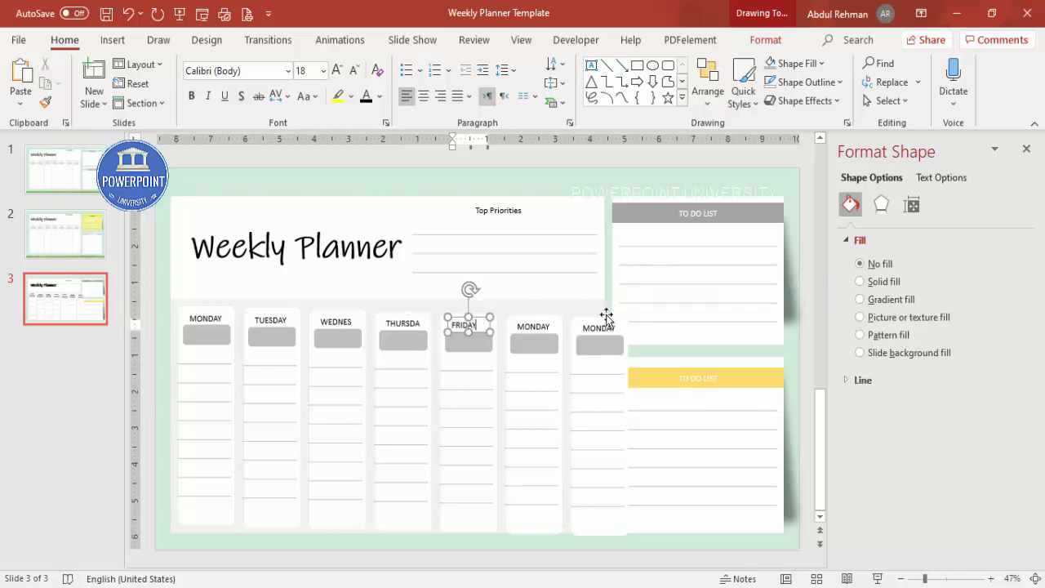
{"action": "double_click", "coordinate": [535, 327]}
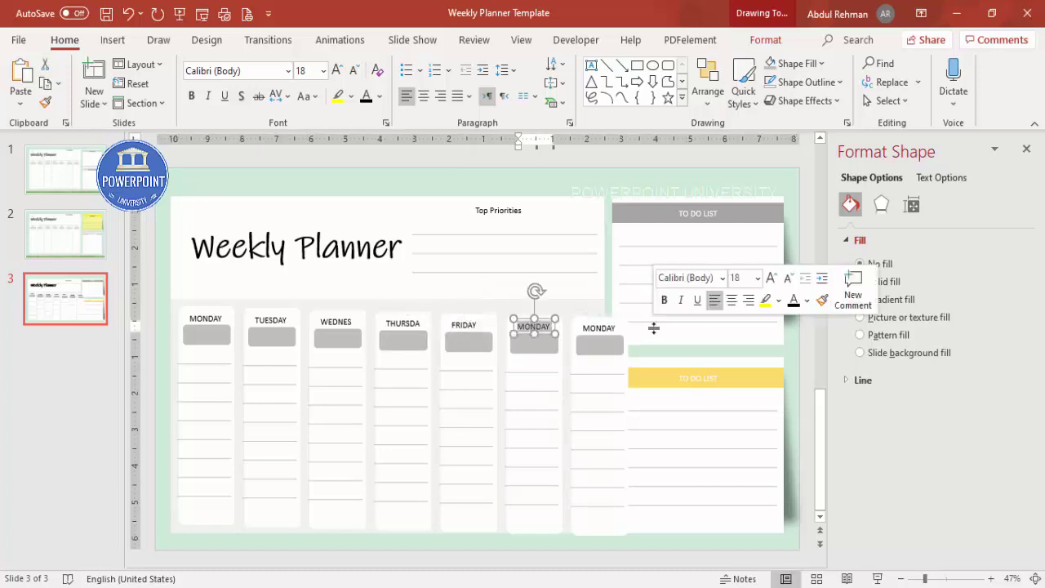
{"action": "type", "text": "SATURDA"}
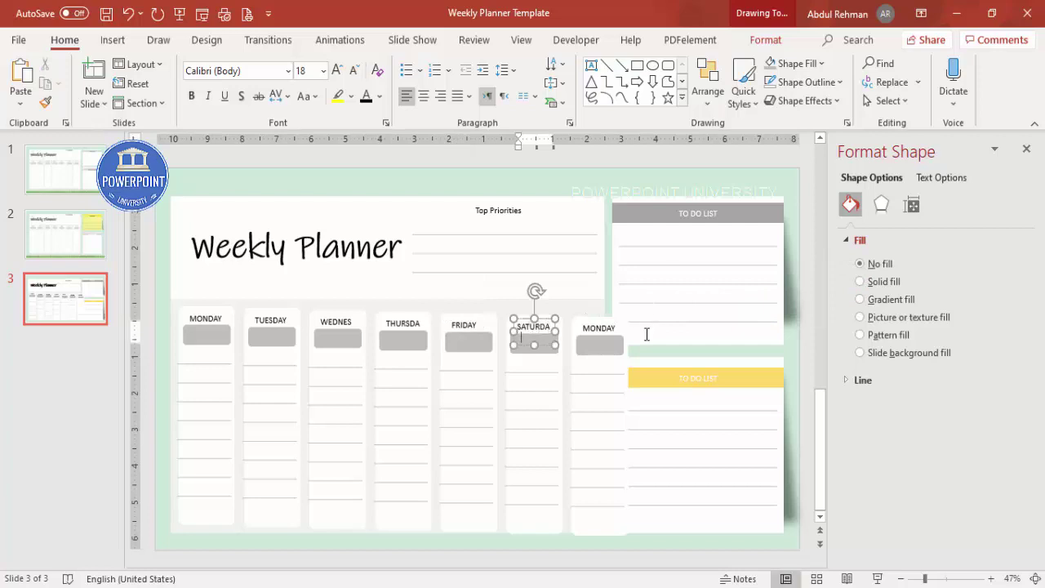
{"action": "double_click", "coordinate": [584, 329]}
{"action": "type", "text": "SU"}
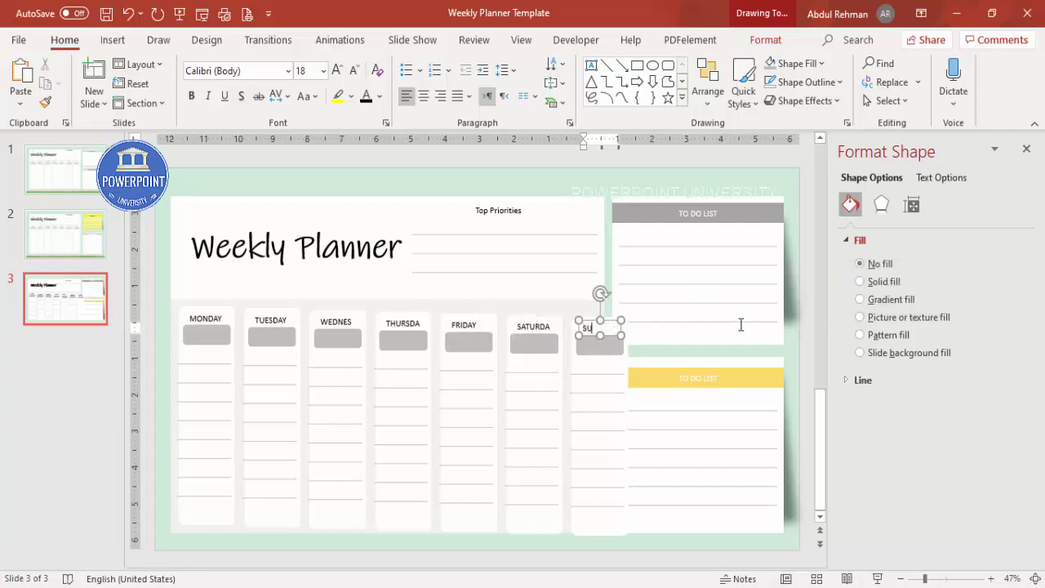
{"action": "left_click", "coordinate": [538, 323], "text": "shift"}
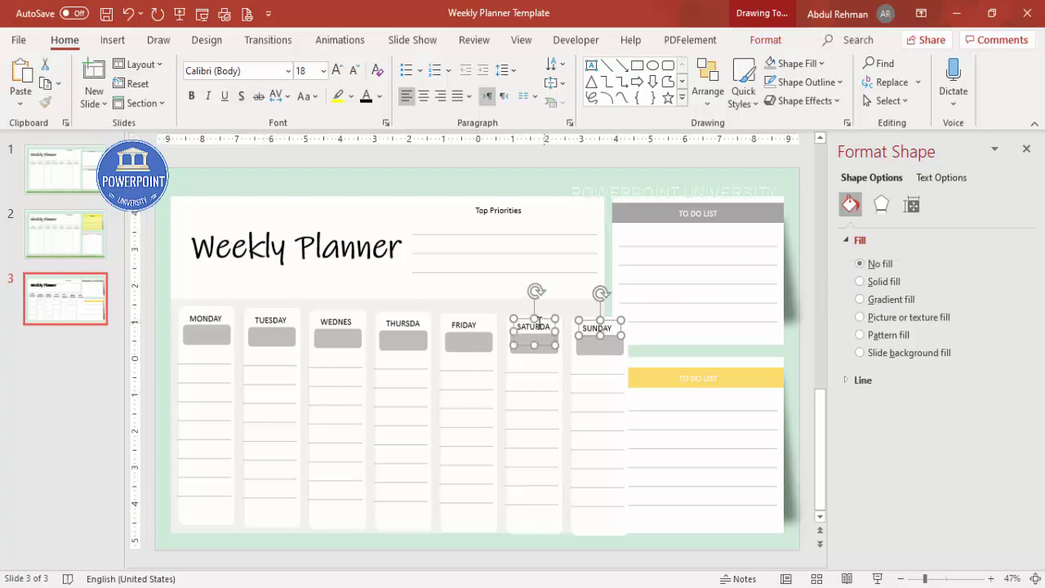
{"action": "left_click", "coordinate": [485, 325], "text": "shift"}
{"action": "left_click", "coordinate": [404, 324], "text": "shift"}
Step: Select all seven day headers, shrink them to 12 pt and centre the text
{"action": "left_click", "coordinate": [338, 323], "text": "shift"}
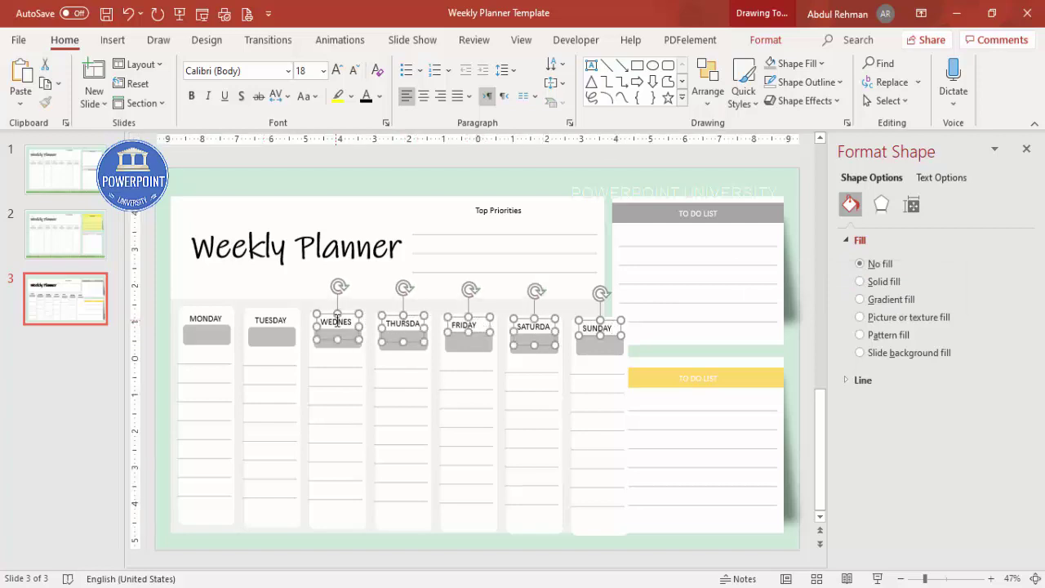
{"action": "left_click", "coordinate": [269, 320], "text": "shift"}
{"action": "left_click", "coordinate": [215, 316], "text": "shift"}
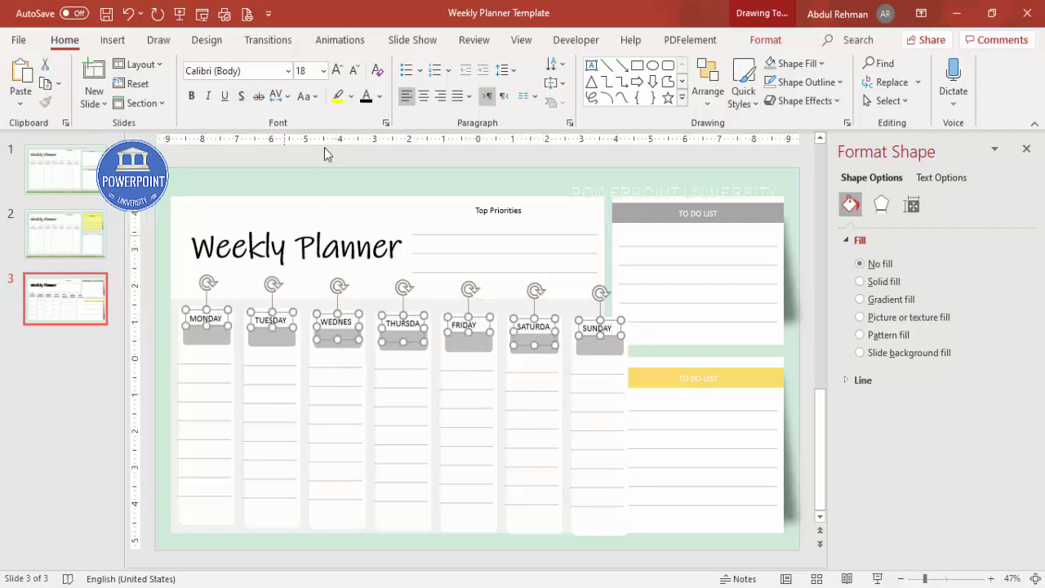
{"action": "left_click", "coordinate": [354, 73]}
{"action": "left_click", "coordinate": [355, 73]}
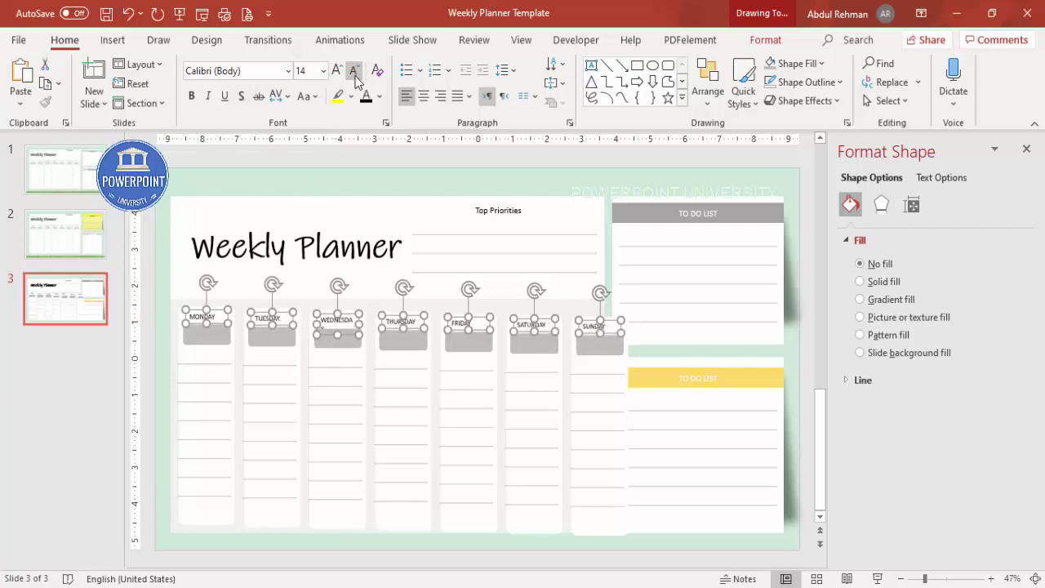
{"action": "left_click", "coordinate": [424, 97]}
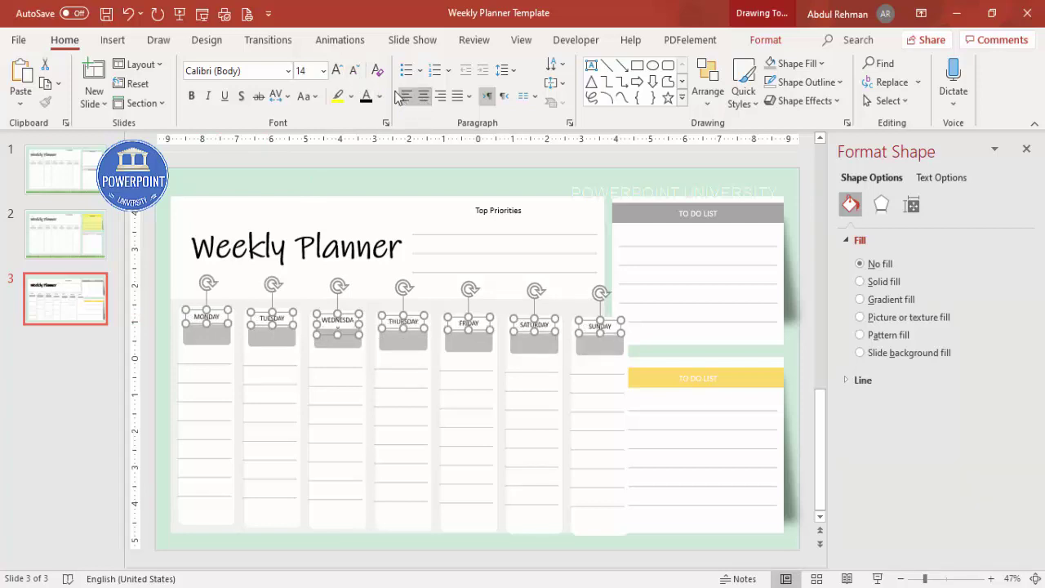
{"action": "left_click", "coordinate": [355, 71]}
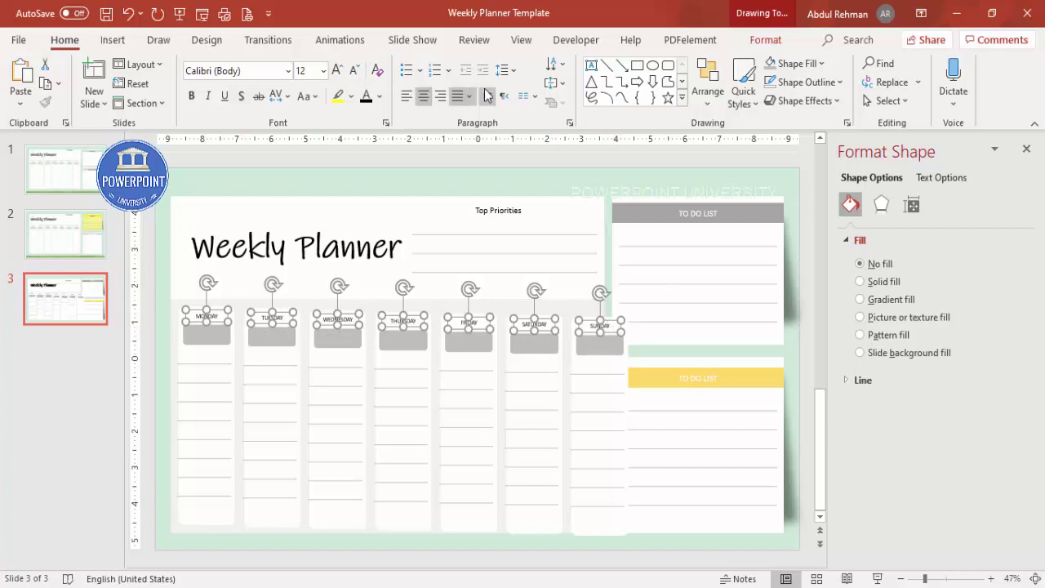
Step: Align the seven day headers along their top edges
{"action": "left_click", "coordinate": [774, 41]}
{"action": "left_click", "coordinate": [863, 65]}
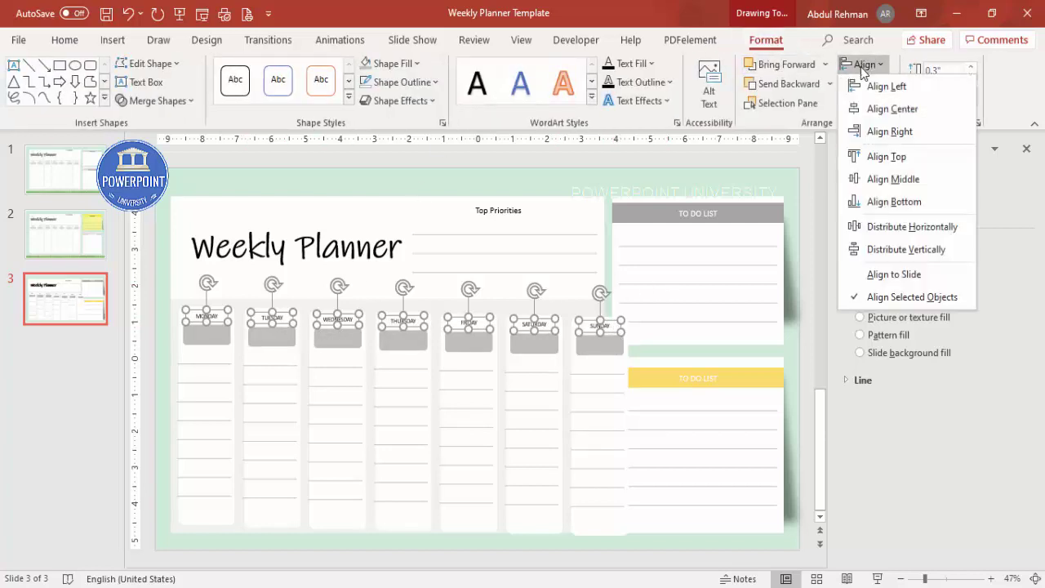
{"action": "left_click", "coordinate": [872, 154]}
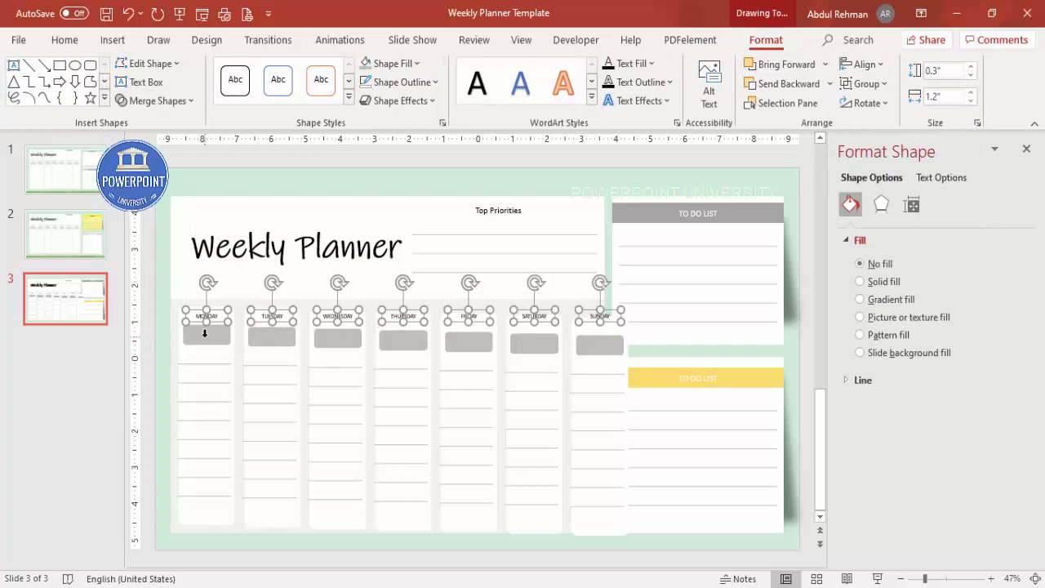
{"action": "left_click", "coordinate": [223, 333]}
Step: Select the grey bars under all seven day names, Monday through Sunday
{"action": "left_click", "coordinate": [222, 334]}
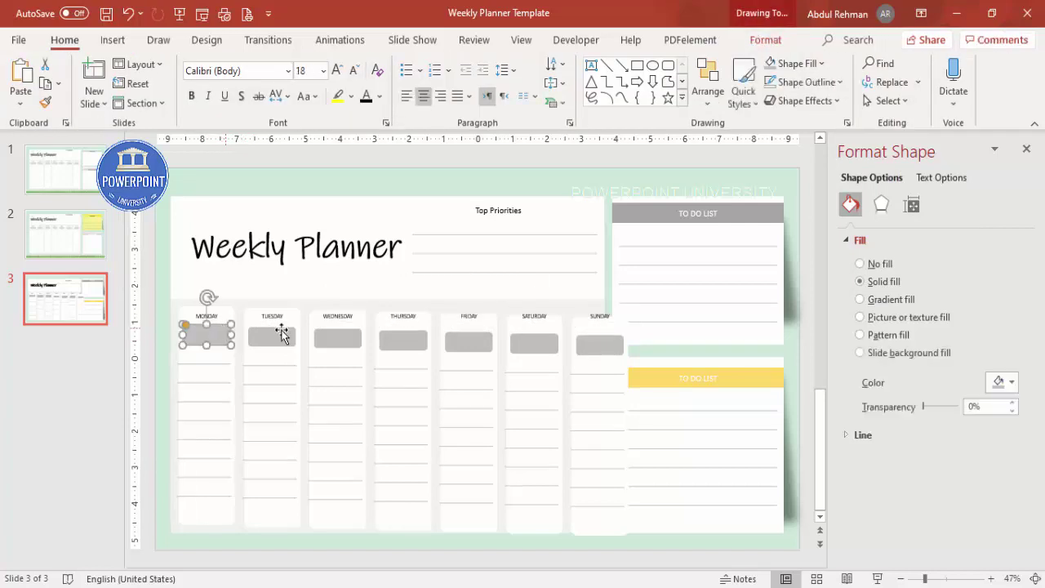
{"action": "left_click", "coordinate": [280, 335], "text": "shift"}
{"action": "left_click", "coordinate": [331, 339], "text": "shift"}
{"action": "left_click", "coordinate": [338, 339], "text": "shift"}
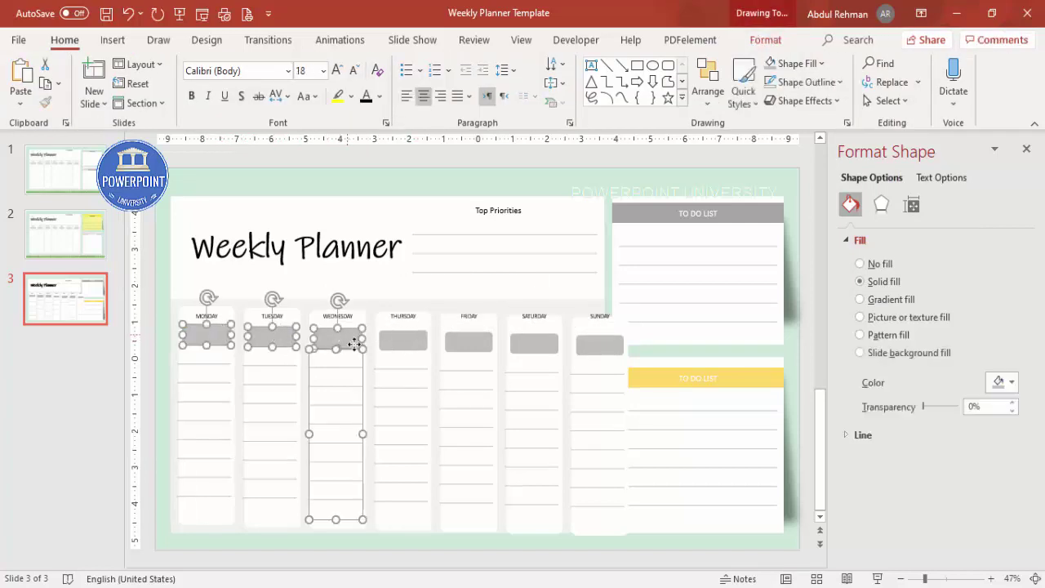
{"action": "left_click", "coordinate": [364, 368], "text": "shift"}
{"action": "left_click", "coordinate": [389, 339], "text": "shift"}
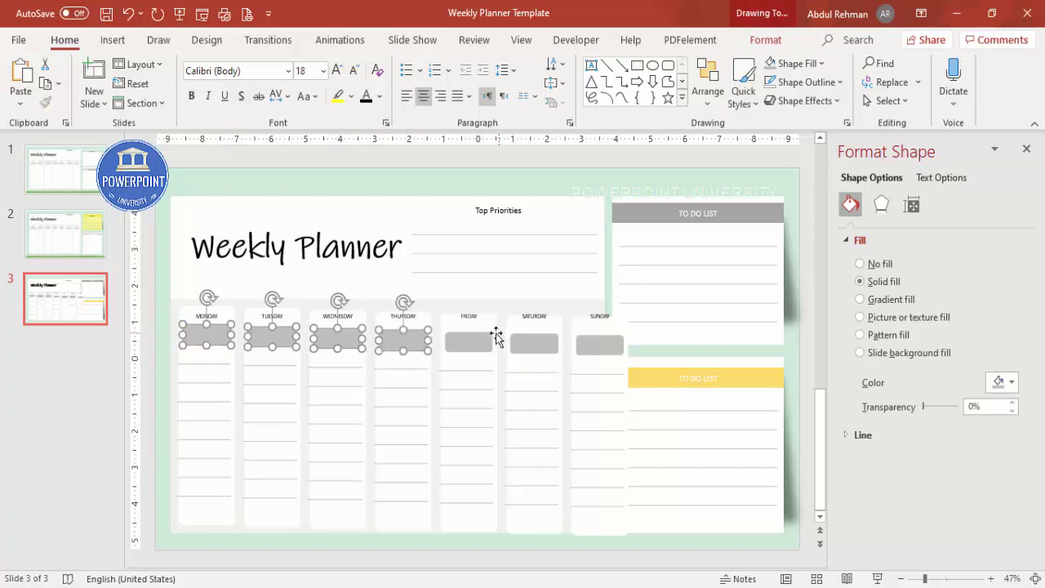
{"action": "left_click", "coordinate": [478, 339], "text": "shift"}
{"action": "left_click", "coordinate": [527, 341], "text": "shift"}
{"action": "left_click", "coordinate": [610, 342], "text": "shift"}
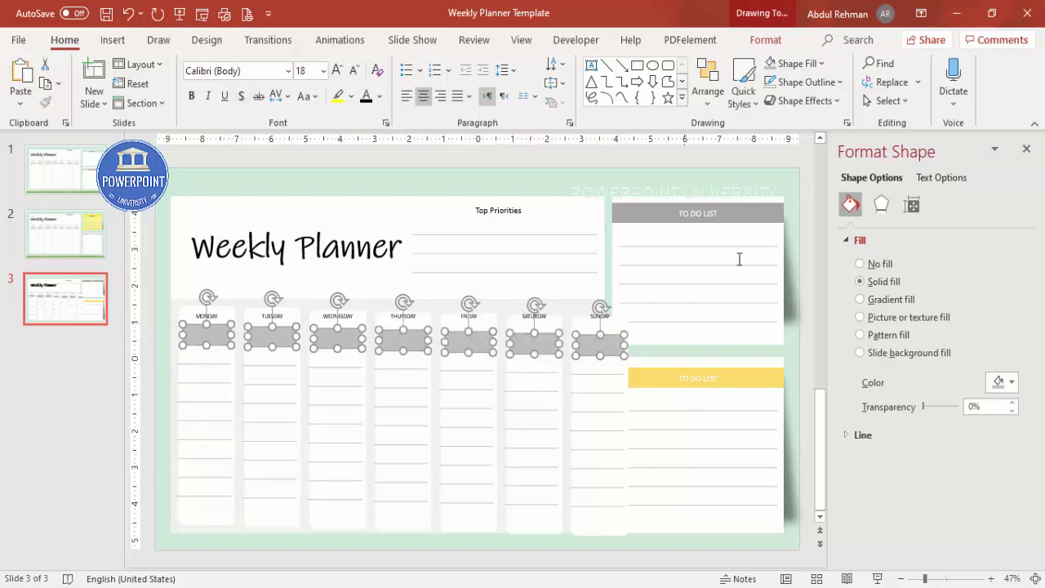
Step: Align the seven grey bars along a common top edge
{"action": "left_click", "coordinate": [765, 41]}
{"action": "left_click", "coordinate": [863, 64]}
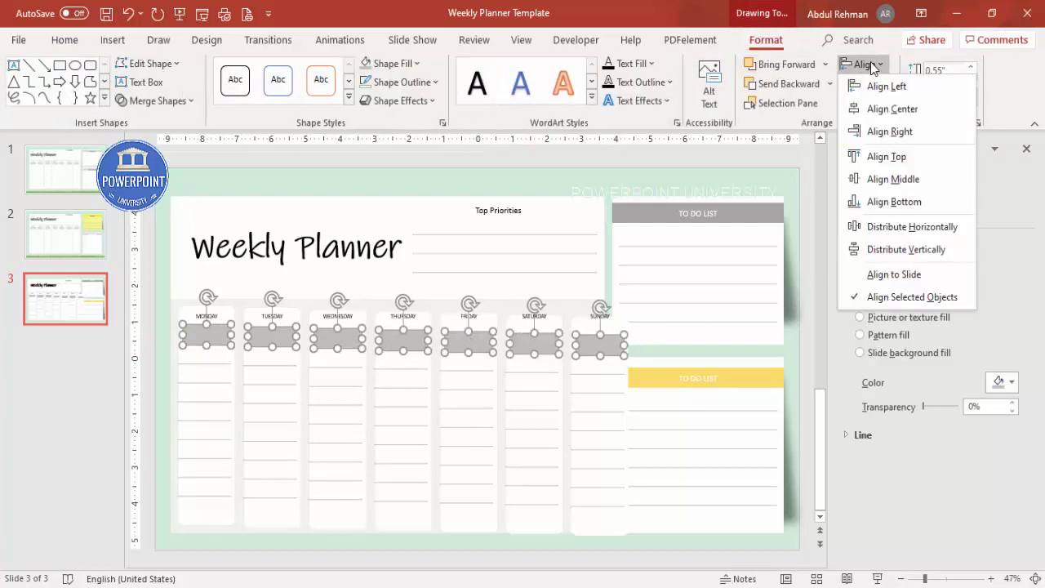
{"action": "left_click", "coordinate": [916, 160]}
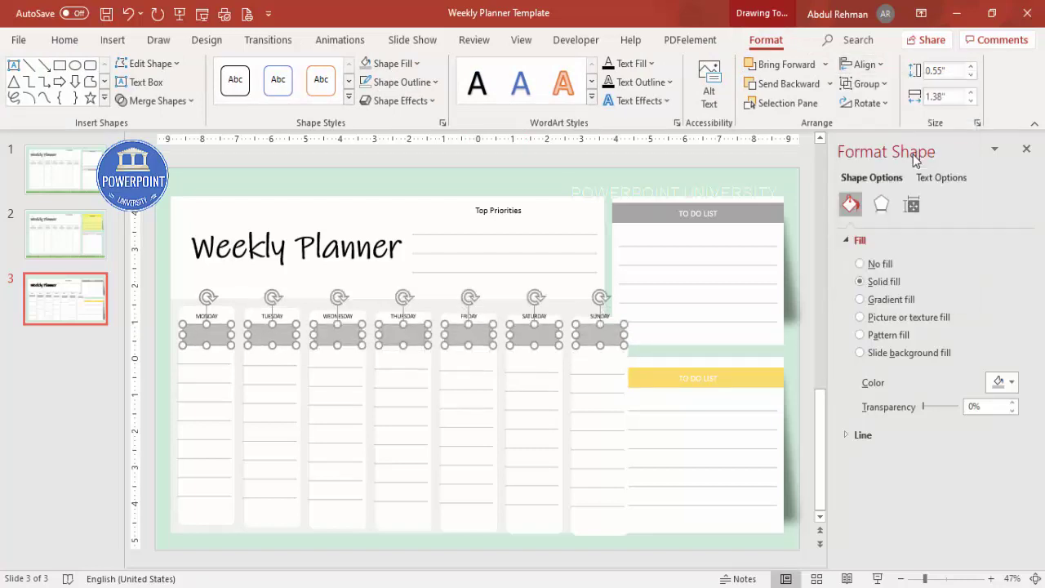
{"action": "left_click", "coordinate": [221, 526]}
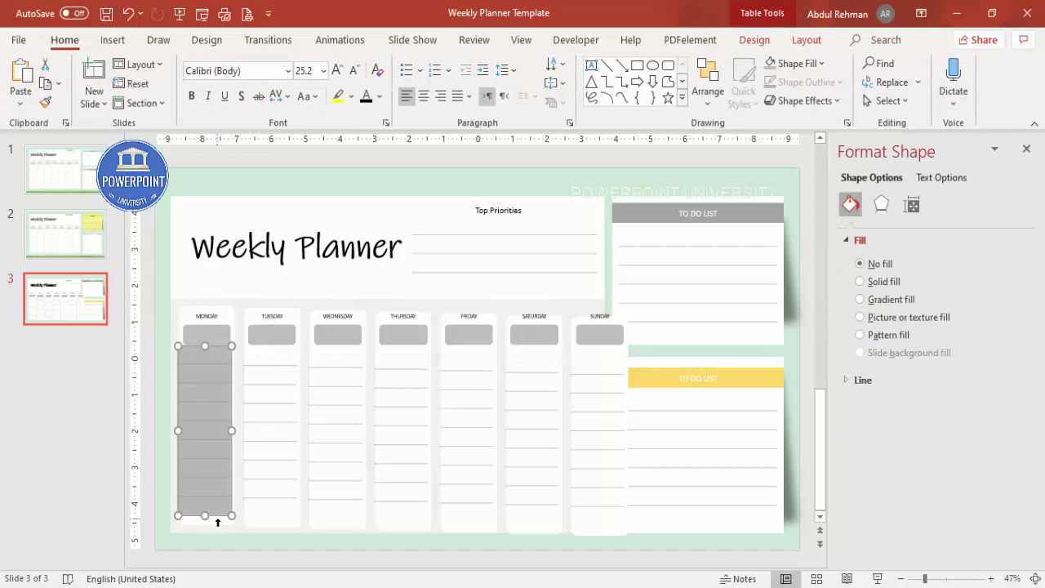
{"action": "left_click", "coordinate": [223, 531]}
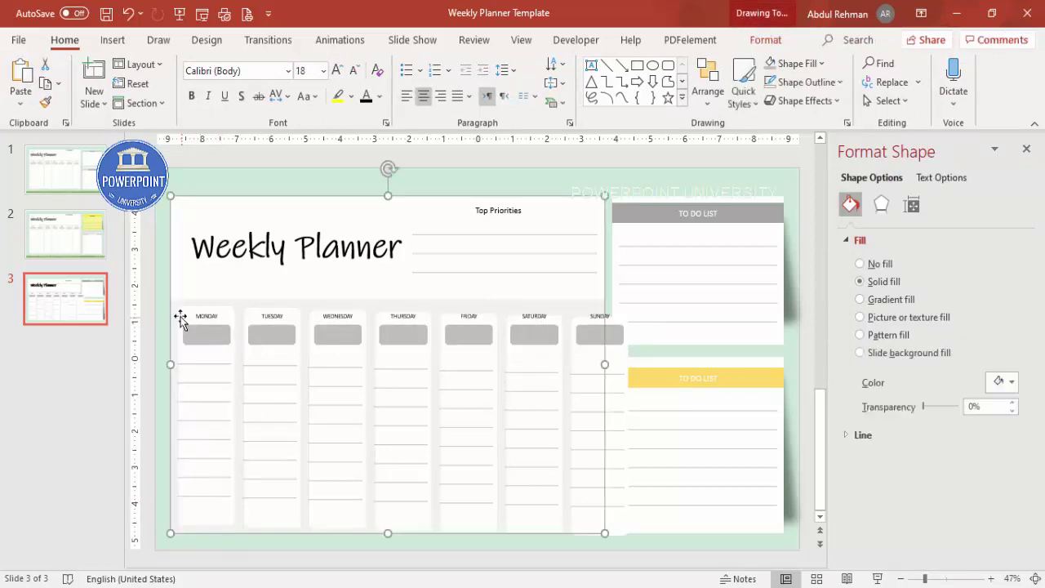
Step: Select all seven white day columns, leaving the planner background out of the selection
{"action": "left_click", "coordinate": [179, 306]}
{"action": "left_click", "coordinate": [263, 309], "text": "shift"}
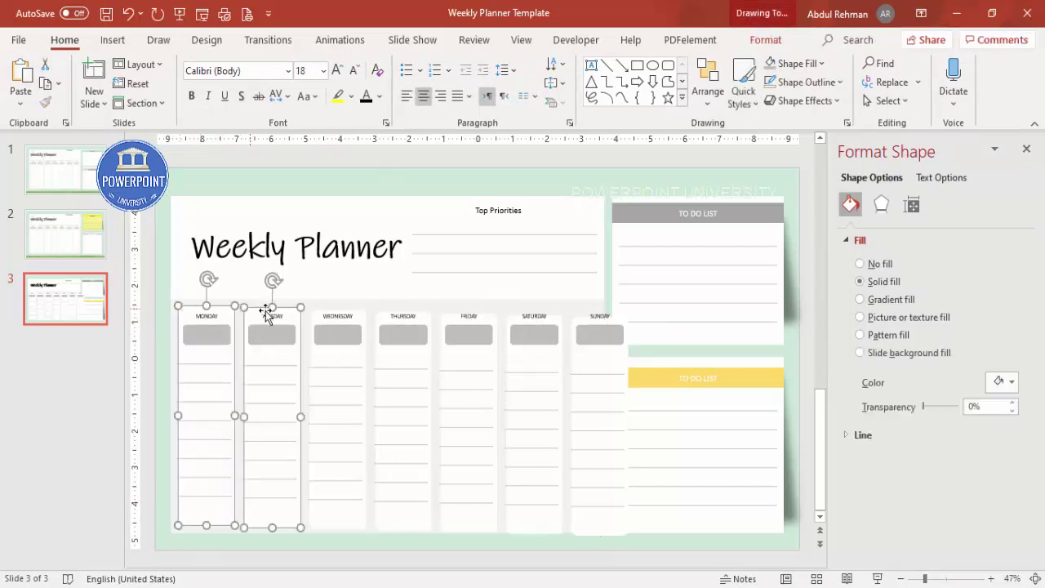
{"action": "left_click", "coordinate": [347, 312], "text": "shift"}
{"action": "left_click", "coordinate": [379, 314], "text": "shift"}
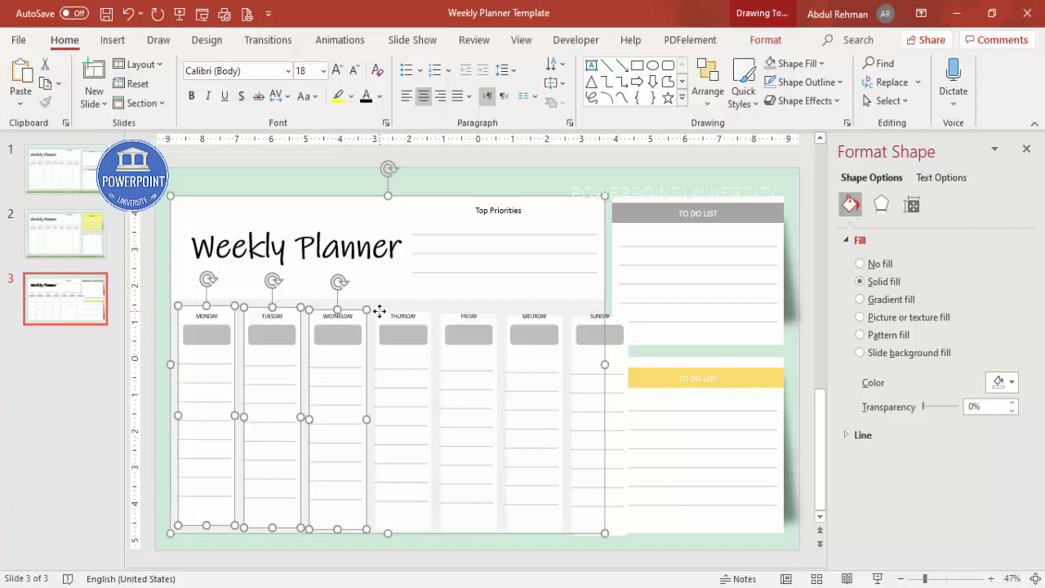
{"action": "left_click", "coordinate": [382, 312], "text": "shift"}
{"action": "left_click", "coordinate": [545, 209], "text": "shift"}
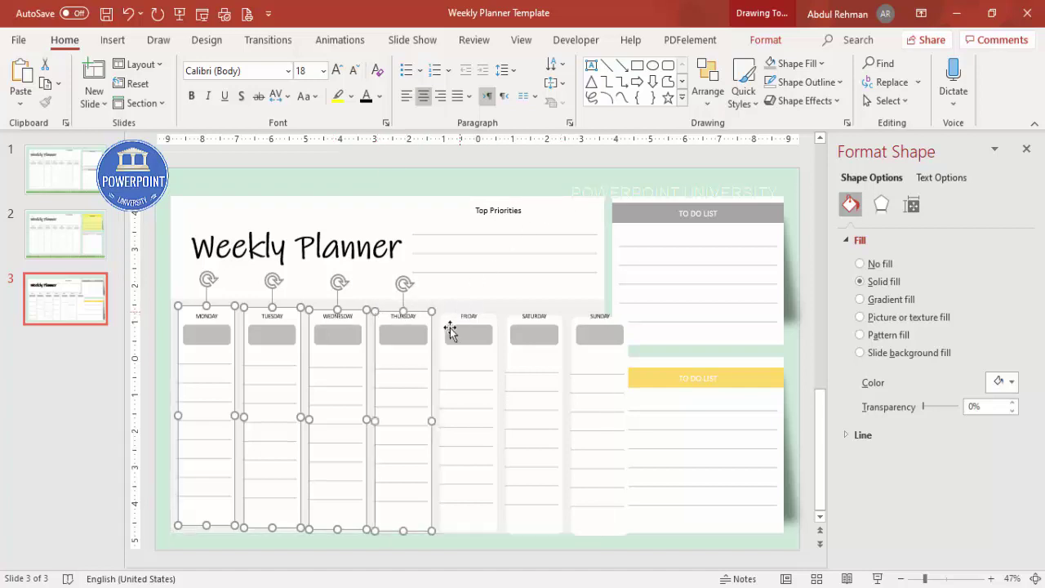
{"action": "left_click", "coordinate": [448, 316], "text": "shift"}
{"action": "left_click", "coordinate": [509, 317], "text": "shift"}
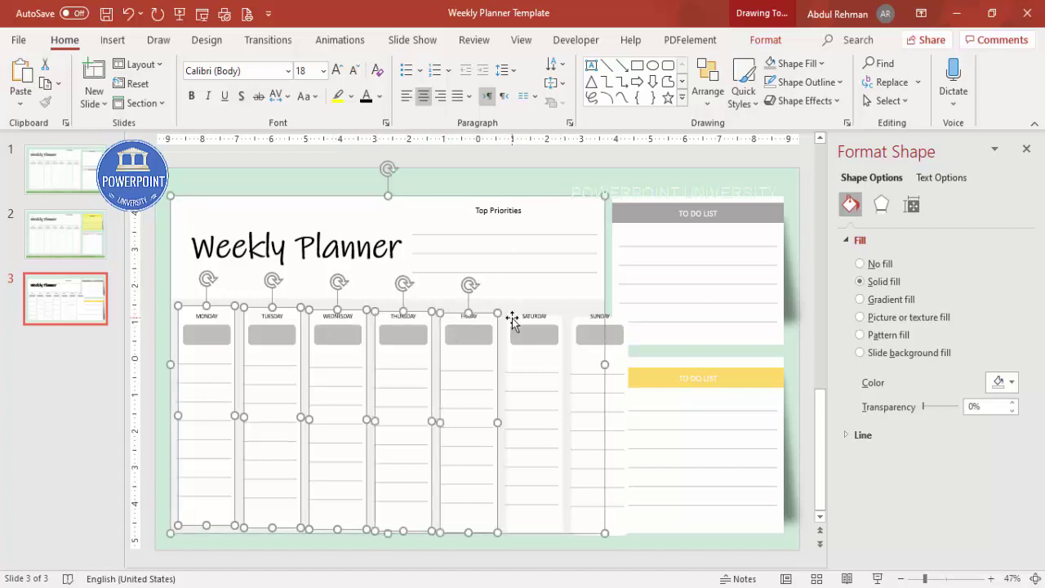
{"action": "left_click", "coordinate": [512, 318], "text": "shift"}
{"action": "left_click", "coordinate": [576, 317], "text": "shift"}
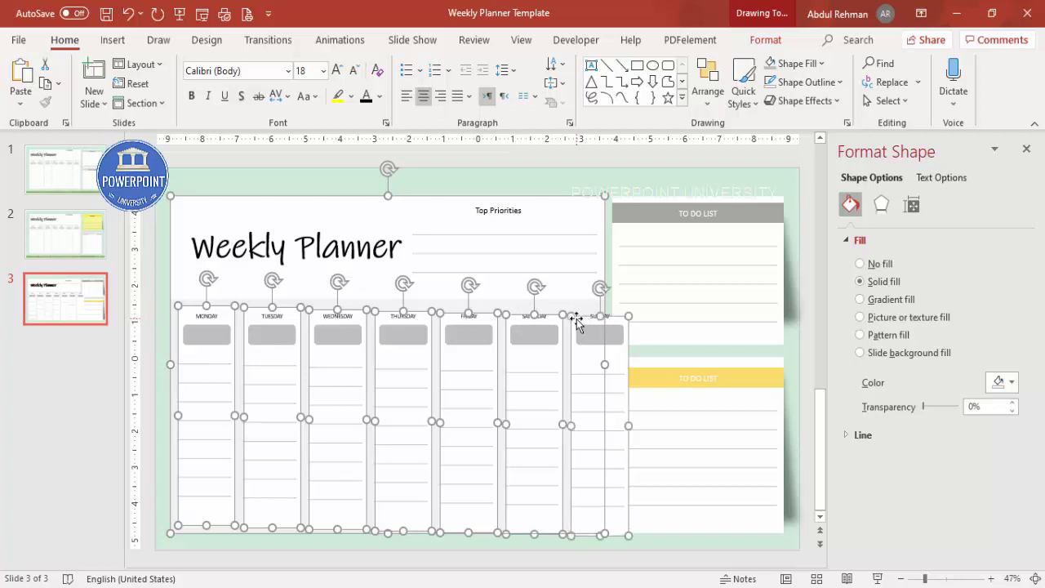
{"action": "left_click", "coordinate": [593, 201], "text": "shift"}
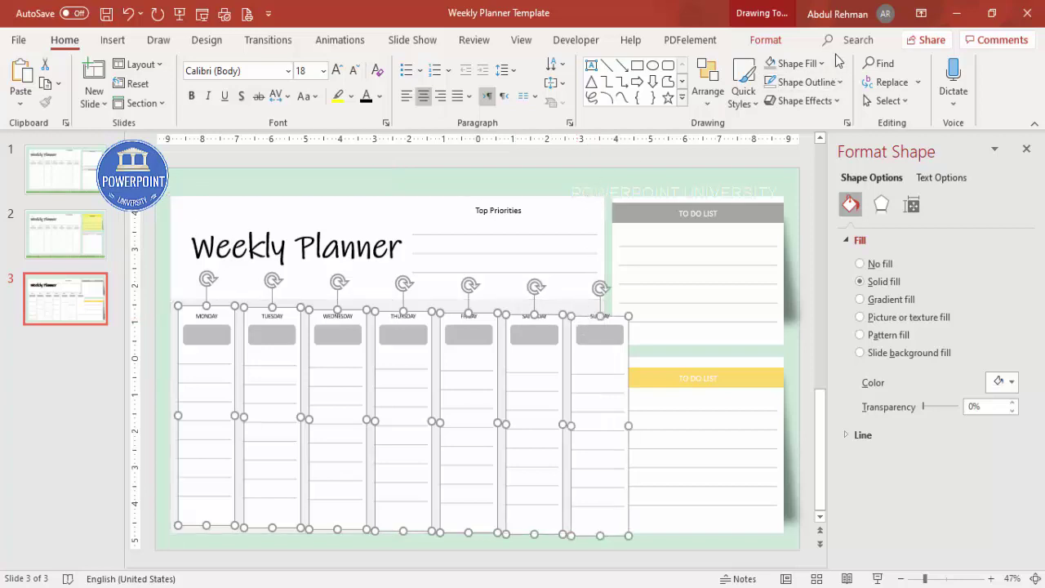
Step: Align the seven day columns along their top edges
{"action": "left_click", "coordinate": [766, 39]}
{"action": "left_click", "coordinate": [866, 63]}
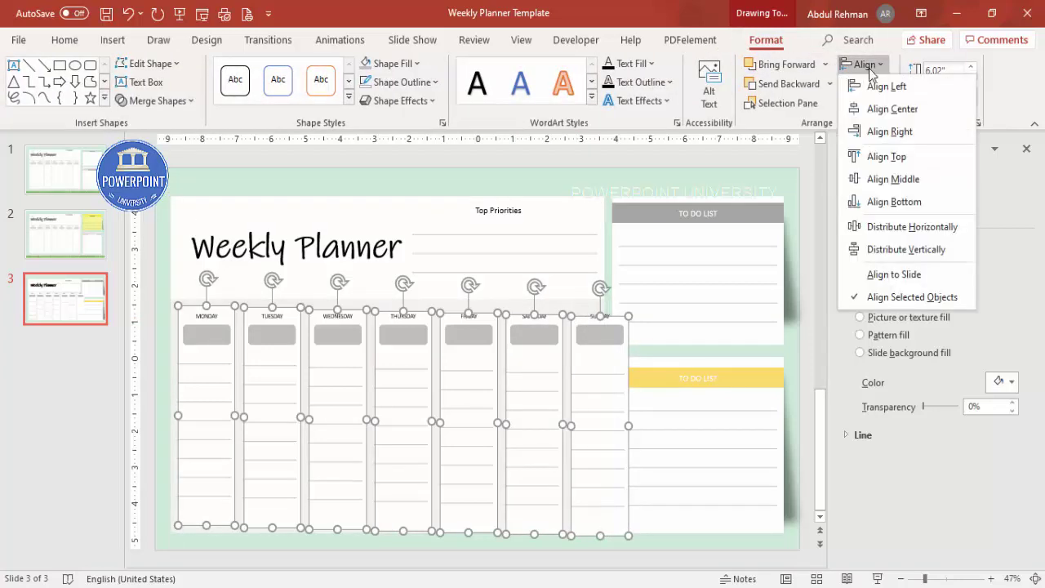
{"action": "left_click", "coordinate": [915, 155]}
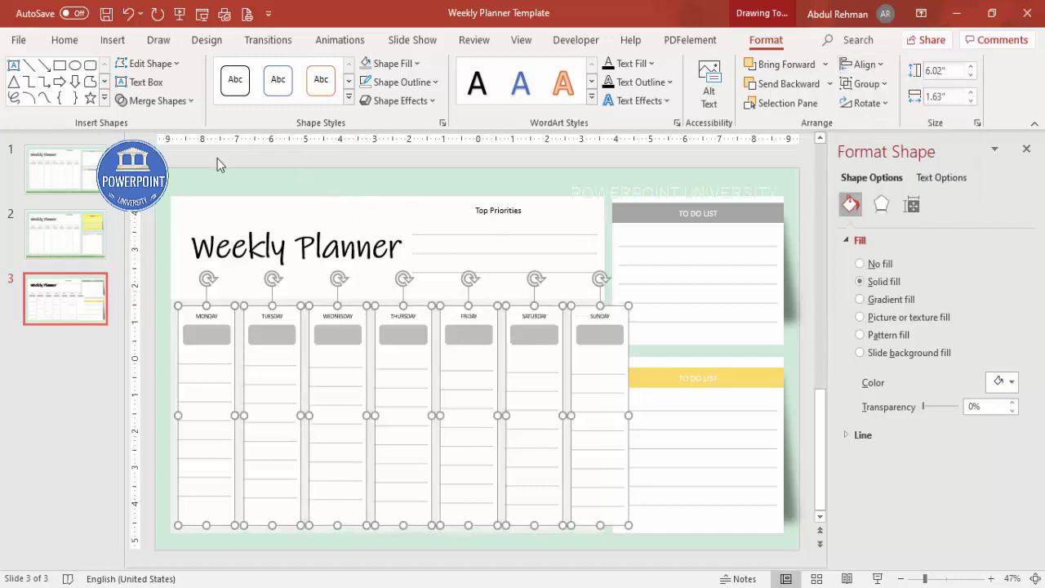
{"action": "left_click", "coordinate": [151, 305]}
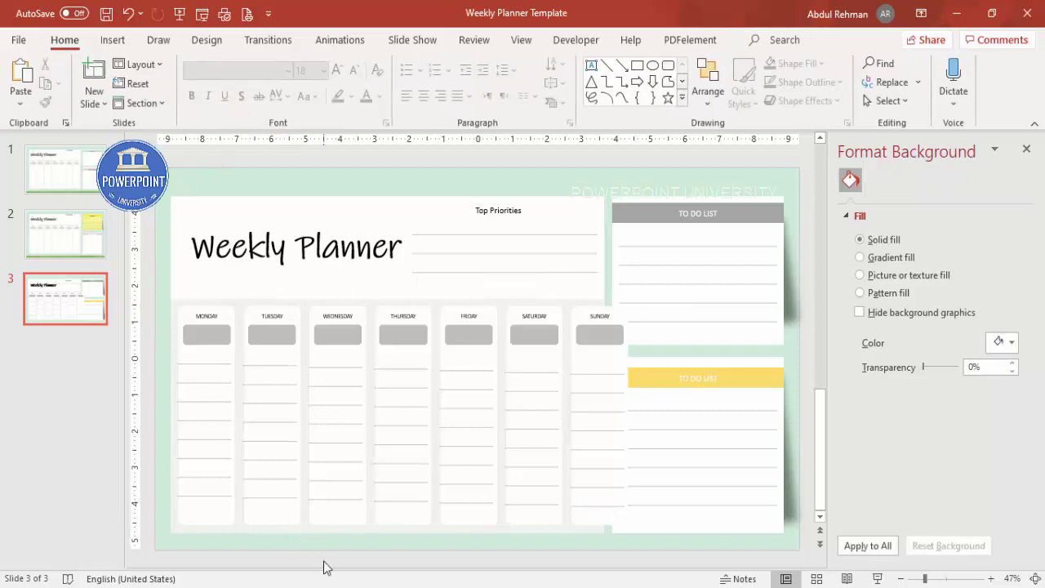
Step: Nudge the Tuesday, Wednesday and Thursday columns to the left, one column at a time
{"action": "left_click_drag", "start_coordinate": [325, 555], "coordinate": [228, 293]}
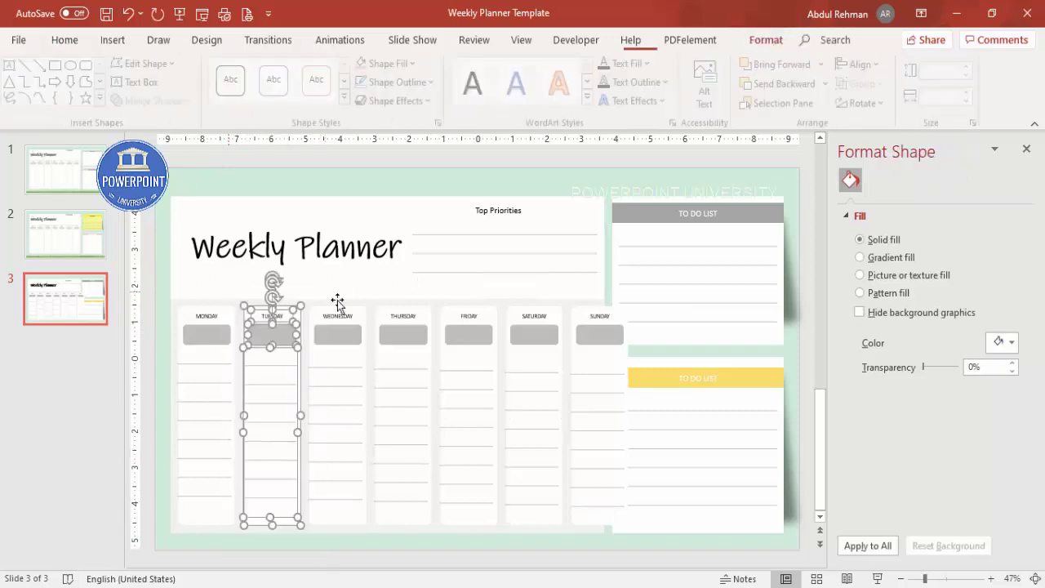
{"action": "key", "text": "ctrl+Left"}
{"action": "key", "text": "ctrl+Left"}
{"action": "key", "text": "ctrl+Left"}
{"action": "key", "text": "ctrl+Left"}
{"action": "key", "text": "ctrl+Left"}
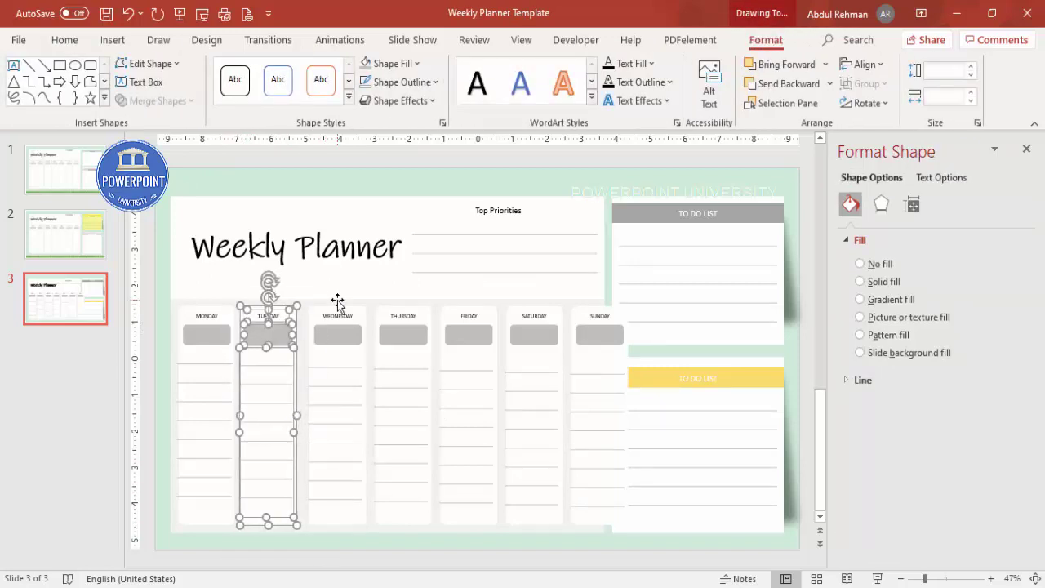
{"action": "left_click", "coordinate": [376, 549]}
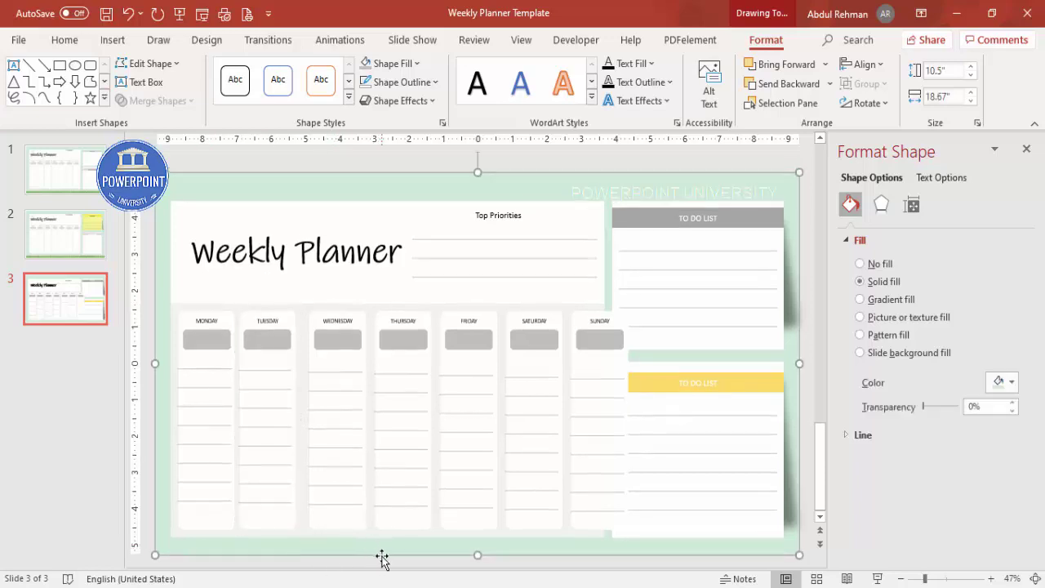
{"action": "left_click_drag", "start_coordinate": [376, 561], "coordinate": [282, 291]}
{"action": "key", "text": "Left"}
{"action": "key", "text": "Left"}
{"action": "key", "text": "Left"}
{"action": "key", "text": "Left"}
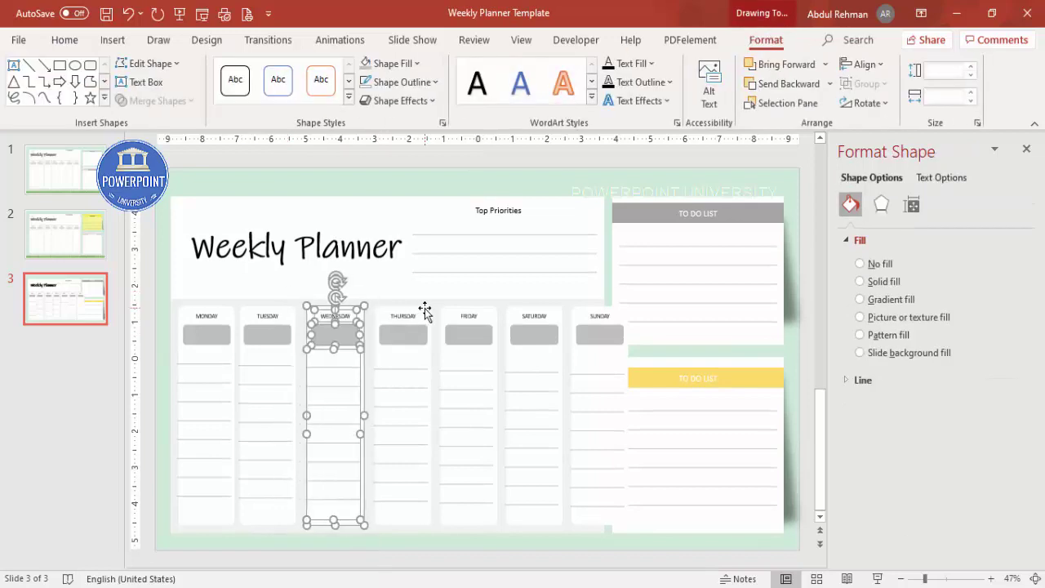
{"action": "left_click", "coordinate": [439, 546]}
{"action": "left_click_drag", "start_coordinate": [442, 562], "coordinate": [356, 276]}
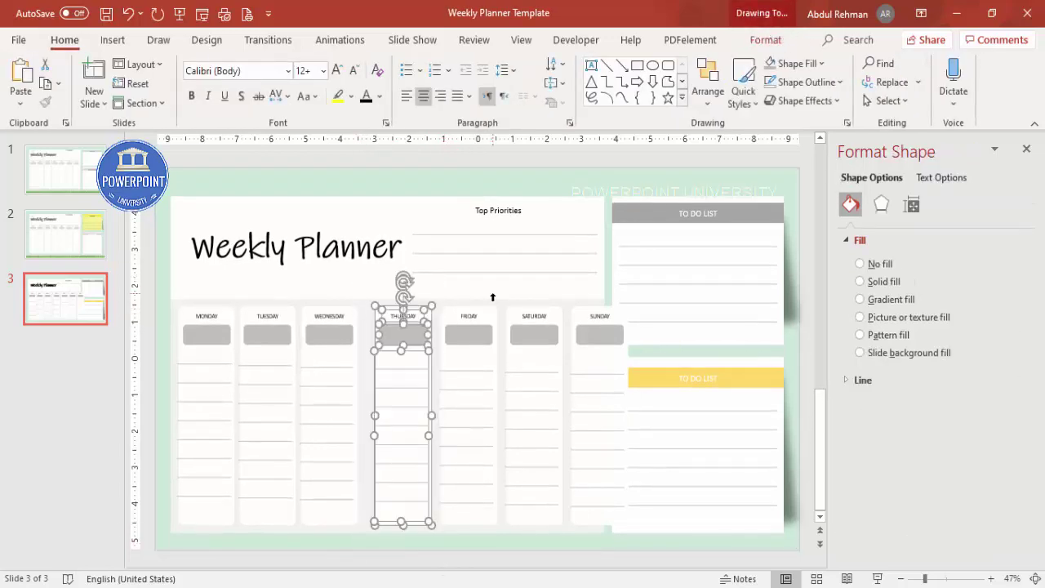
{"action": "key", "text": "Left"}
{"action": "key", "text": "Left"}
{"action": "key", "text": "Left"}
{"action": "key", "text": "Left"}
{"action": "key", "text": "Left"}
{"action": "key", "text": "Left"}
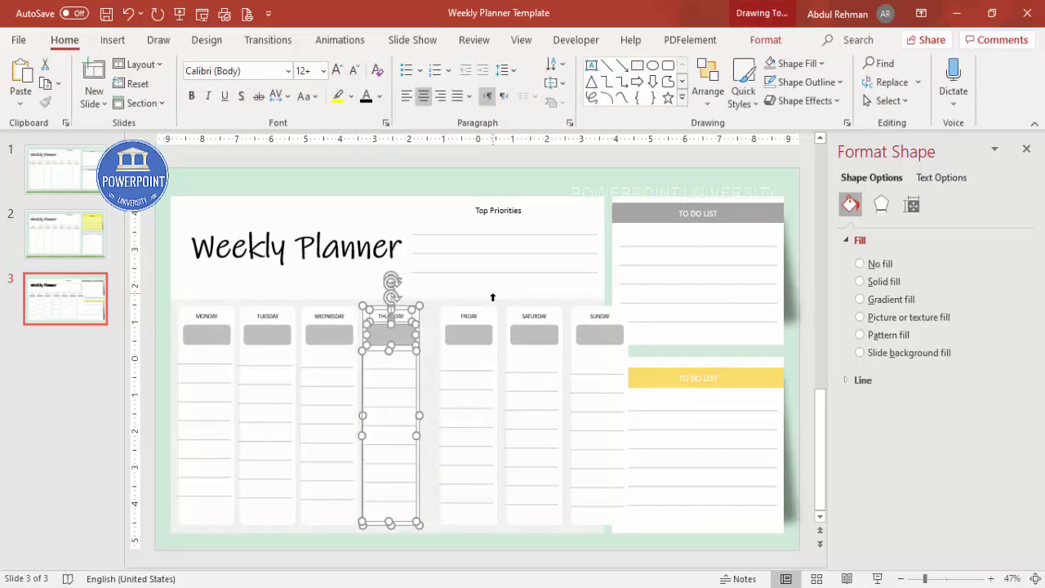
{"action": "left_click", "coordinate": [495, 547]}
Step: Nudge the Friday, Saturday and Sunday columns left so all seven are evenly spaced
{"action": "left_click_drag", "start_coordinate": [506, 567], "coordinate": [427, 266]}
{"action": "key", "text": "Left"}
{"action": "key", "text": "Left"}
{"action": "key", "text": "Left"}
{"action": "key", "text": "Left"}
{"action": "key", "text": "Left"}
{"action": "key", "text": "Left"}
{"action": "key", "text": "Left"}
{"action": "key", "text": "Left"}
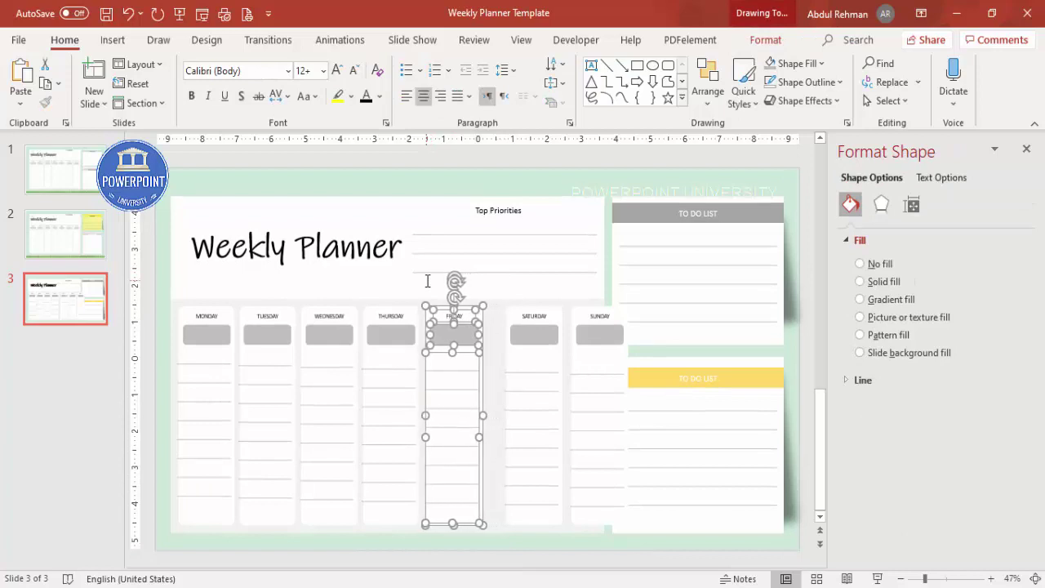
{"action": "left_click", "coordinate": [563, 545]}
{"action": "left_click_drag", "start_coordinate": [575, 563], "coordinate": [495, 278]}
{"action": "key", "text": "Left"}
{"action": "key", "text": "Left"}
{"action": "key", "text": "Left"}
{"action": "key", "text": "Left"}
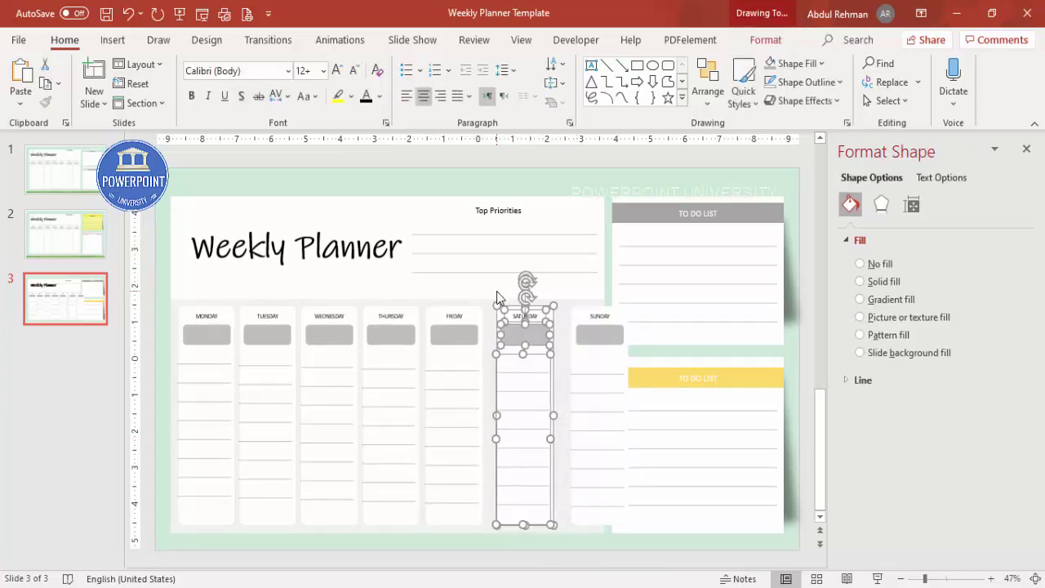
{"action": "key", "text": "Left"}
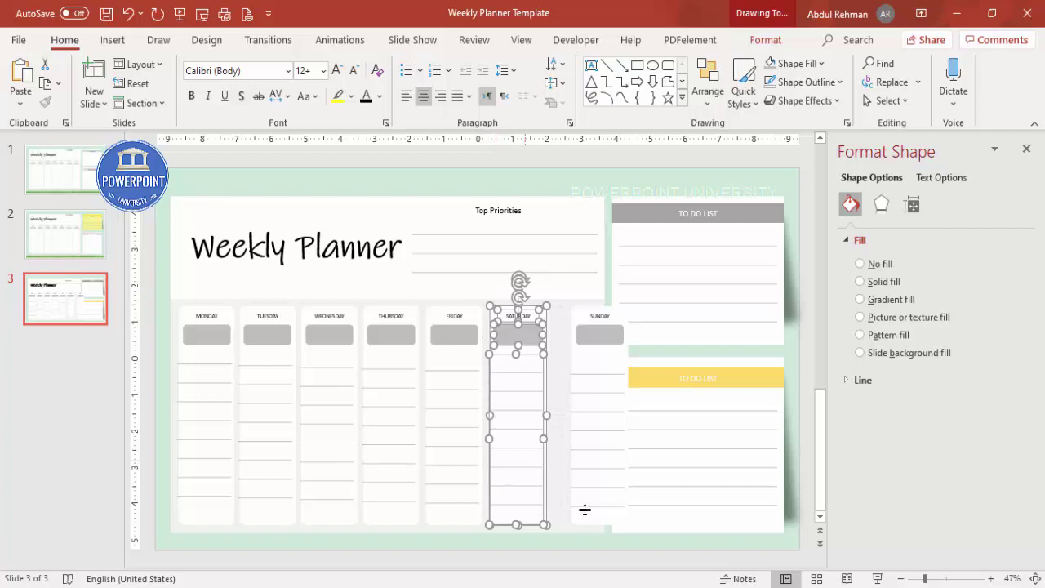
{"action": "left_click", "coordinate": [630, 556]}
{"action": "left_click_drag", "start_coordinate": [648, 560], "coordinate": [555, 296]}
{"action": "key", "text": "Left"}
{"action": "key", "text": "Left"}
{"action": "key", "text": "Left"}
{"action": "key", "text": "Left"}
{"action": "key", "text": "Left"}
{"action": "key", "text": "Left"}
{"action": "key", "text": "Left"}
{"action": "key", "text": "Left"}
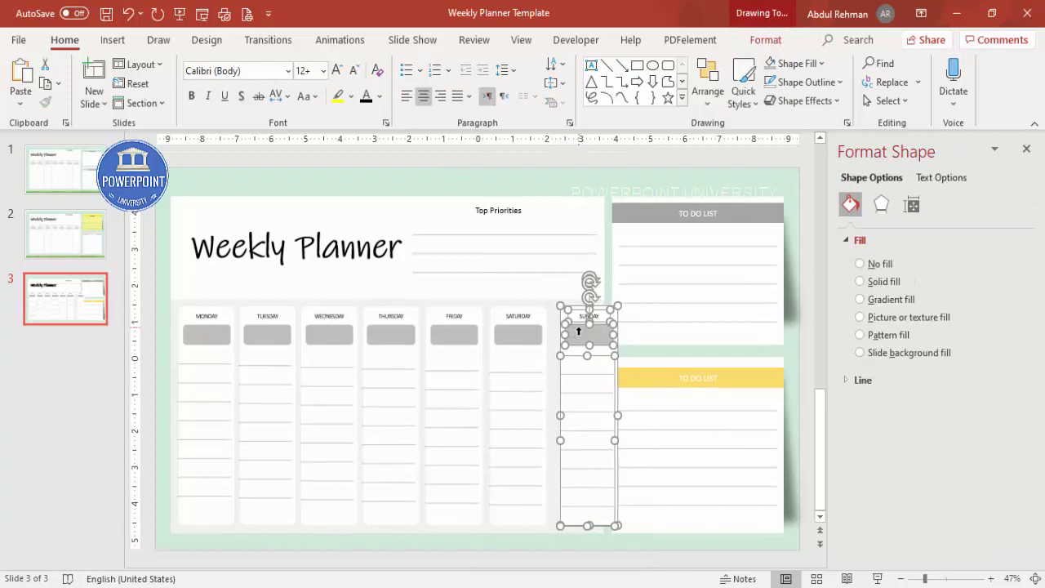
{"action": "key", "text": "Left"}
{"action": "key", "text": "Left"}
{"action": "key", "text": "Left"}
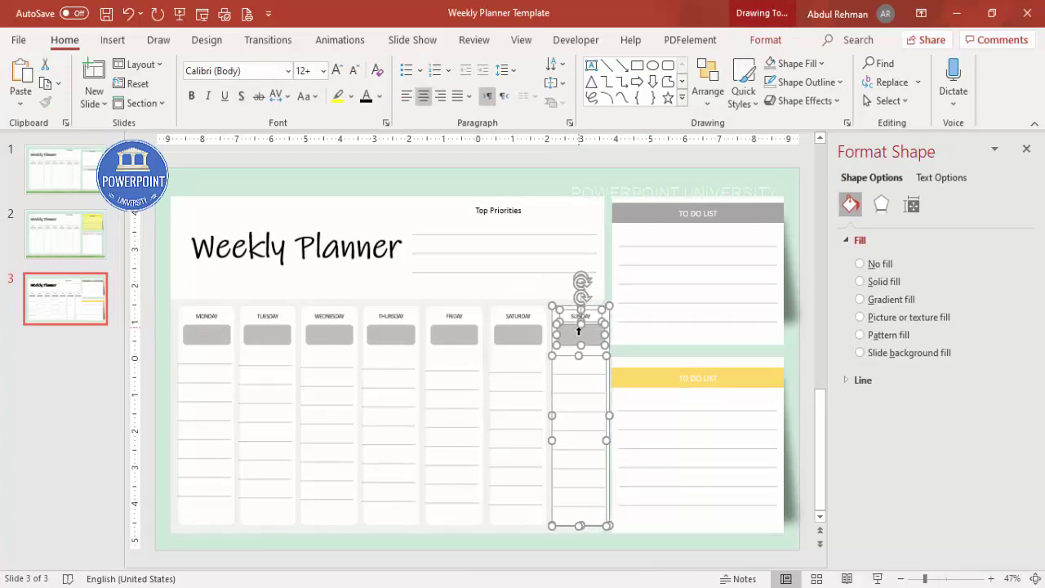
{"action": "left_click", "coordinate": [521, 171]}
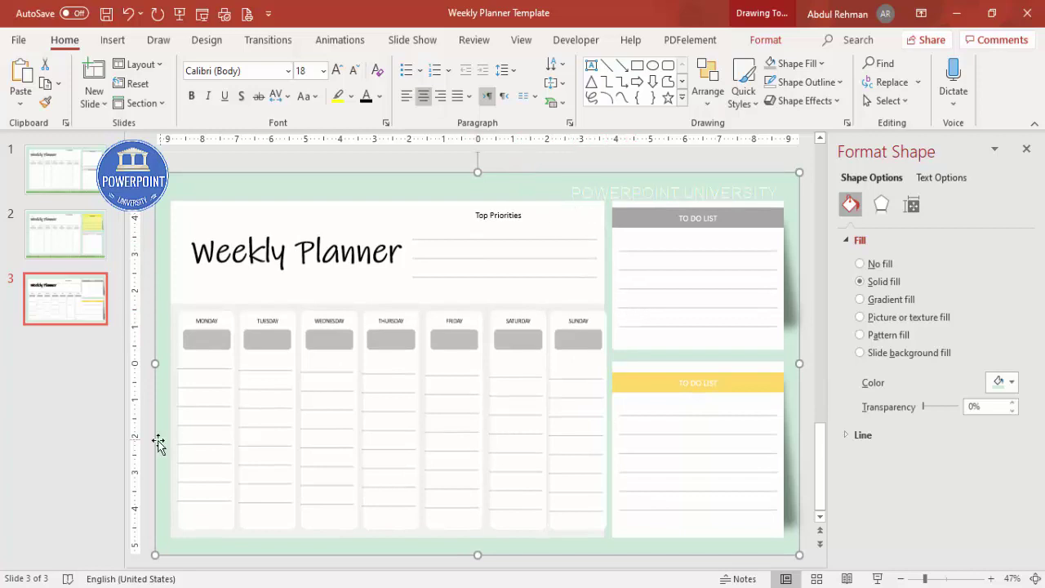
Step: Shift all seven day columns together slightly left, clear of the TO DO LIST panels
{"action": "left_click_drag", "start_coordinate": [147, 295], "coordinate": [627, 554]}
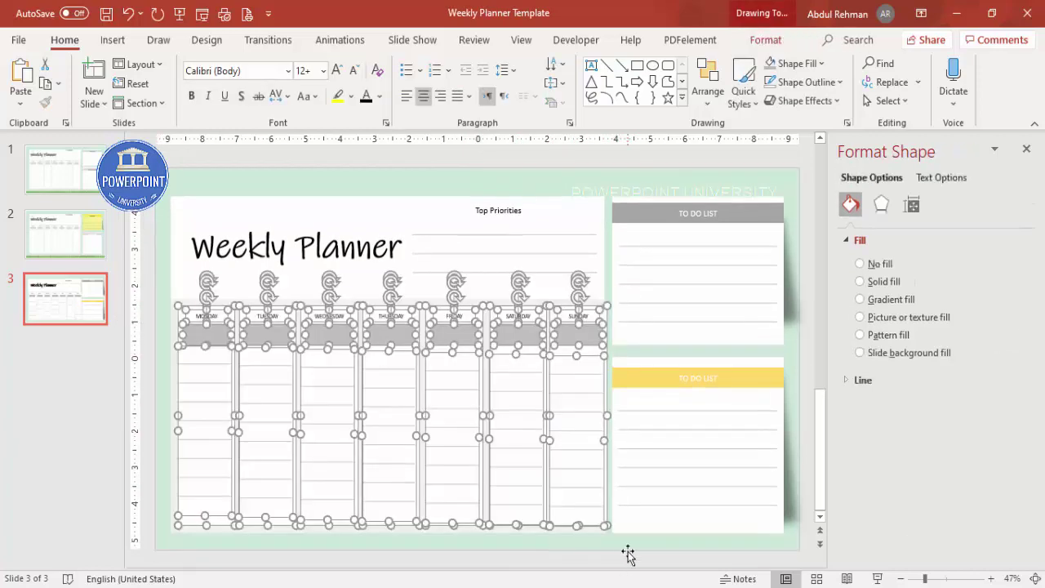
{"action": "key", "text": "Left"}
{"action": "key", "text": "Left"}
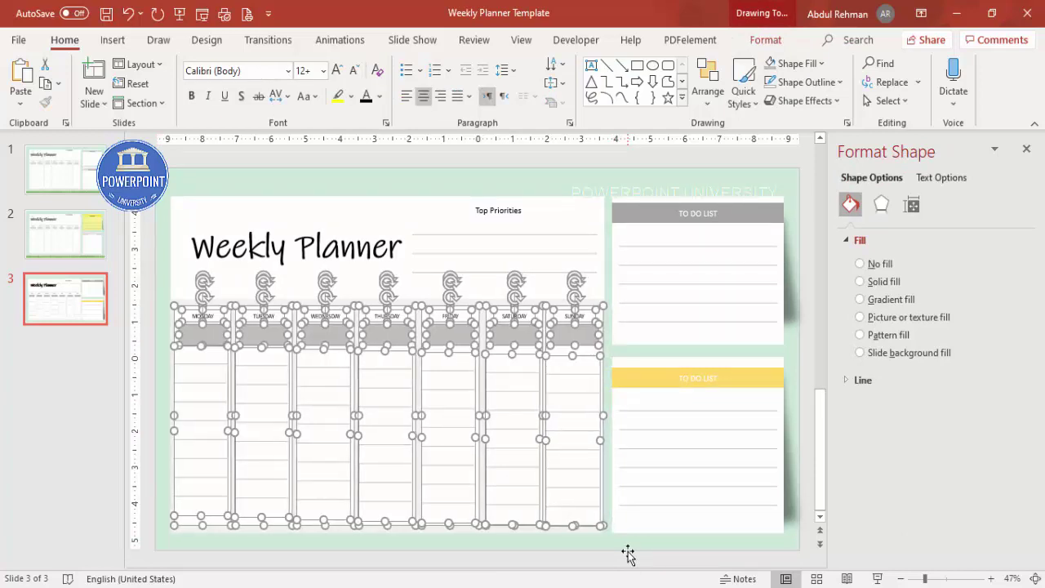
{"action": "left_click", "coordinate": [266, 200]}
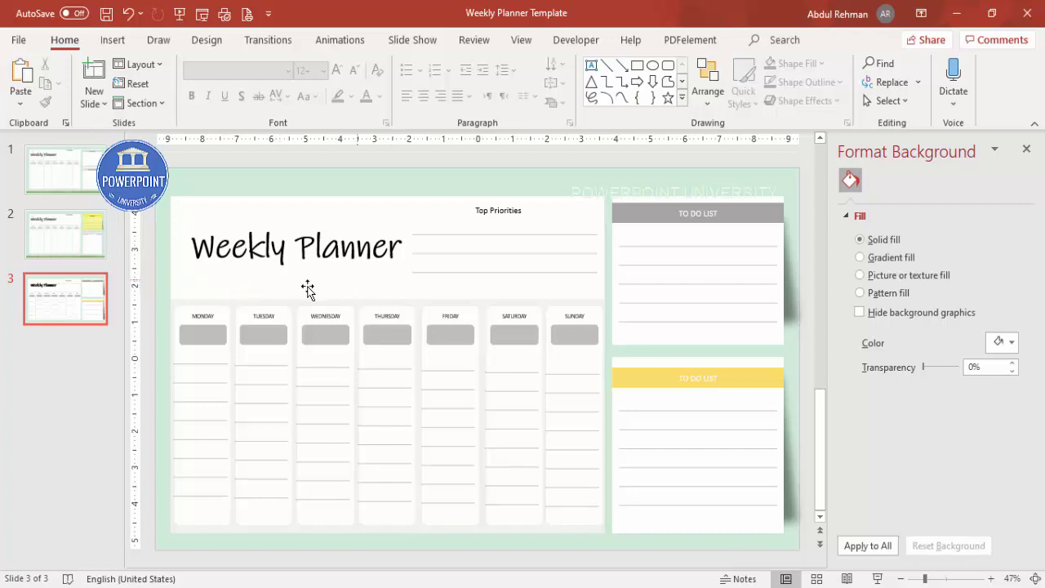
Step: Copy the grass picture from slide 2, paste it on slide 3 and place it along the bottom edge
{"action": "left_click", "coordinate": [66, 237]}
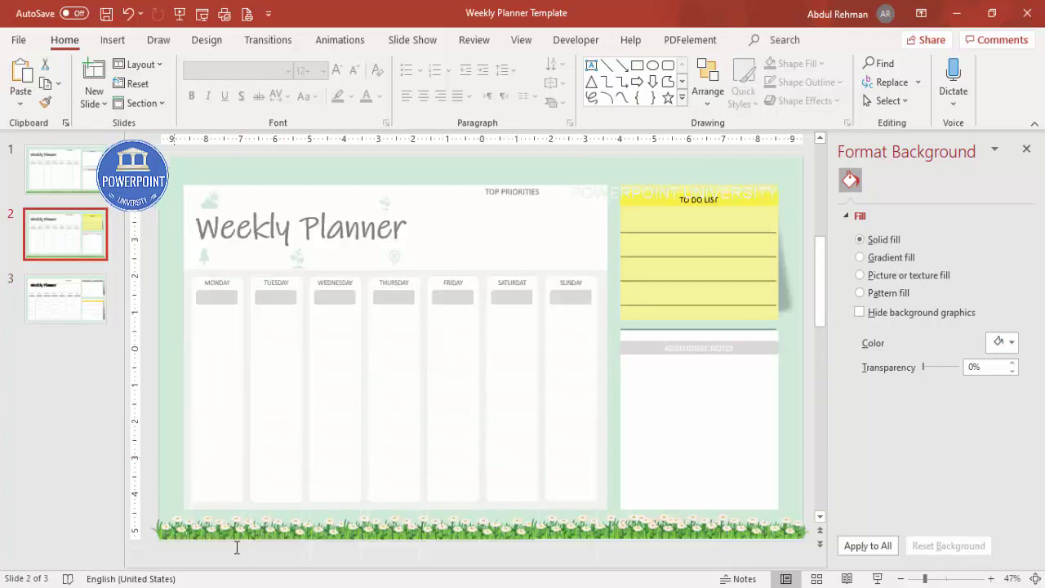
{"action": "left_click", "coordinate": [274, 526]}
{"action": "key", "text": "ctrl+c"}
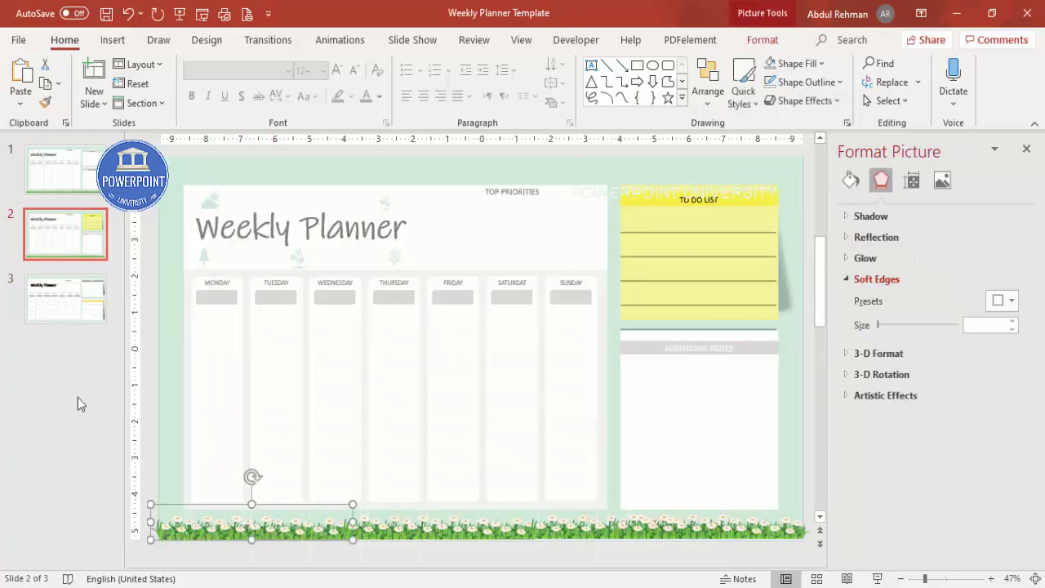
{"action": "left_click", "coordinate": [65, 298]}
{"action": "key", "text": "ctrl+v"}
{"action": "left_click_drag", "start_coordinate": [297, 528], "coordinate": [672, 531]}
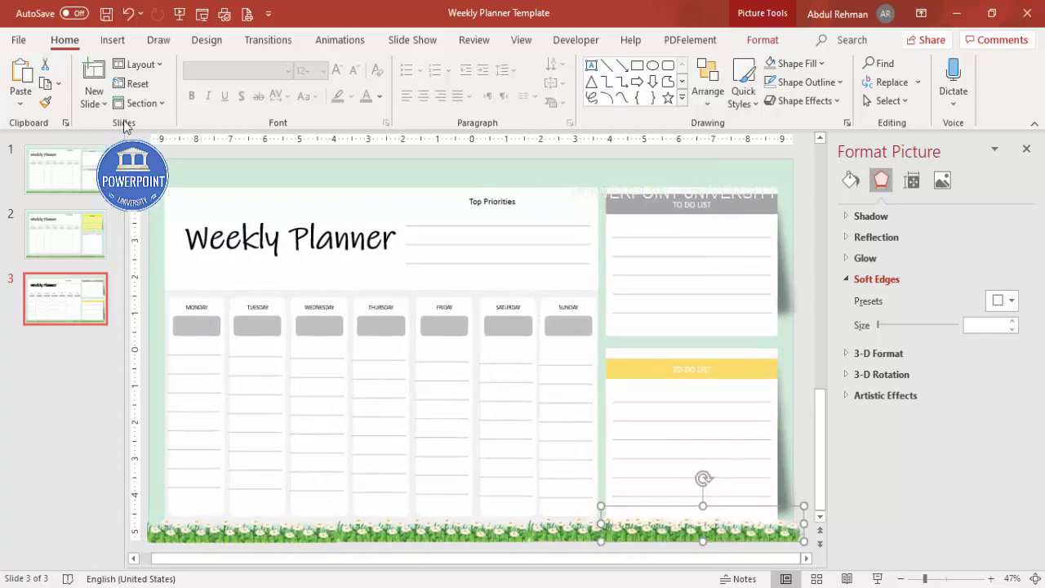
Step: Open Save As from the File menu to save Weekly Planner Template as .pptx
{"action": "left_click", "coordinate": [16, 41]}
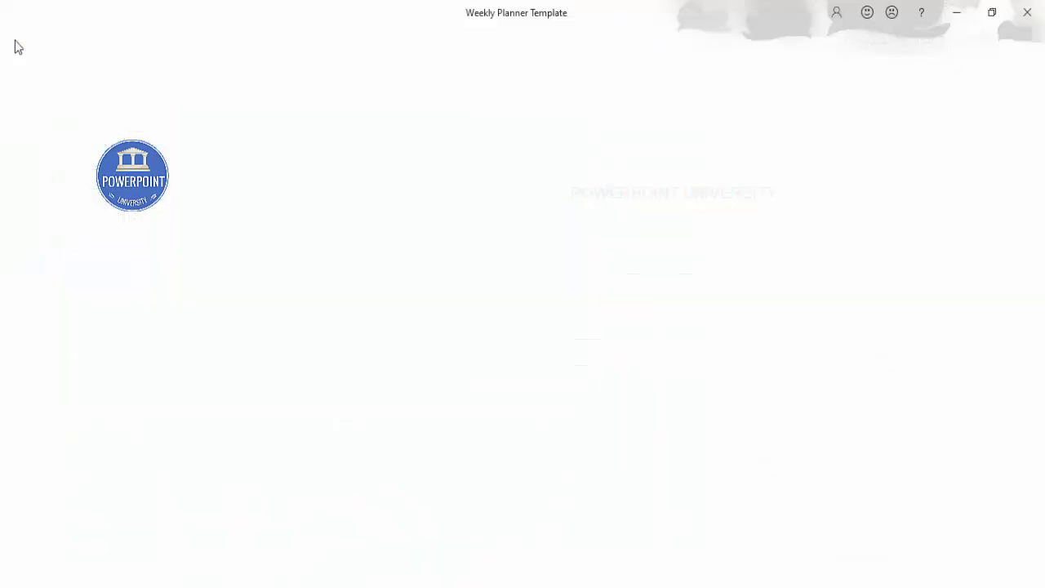
{"action": "left_click", "coordinate": [46, 255]}
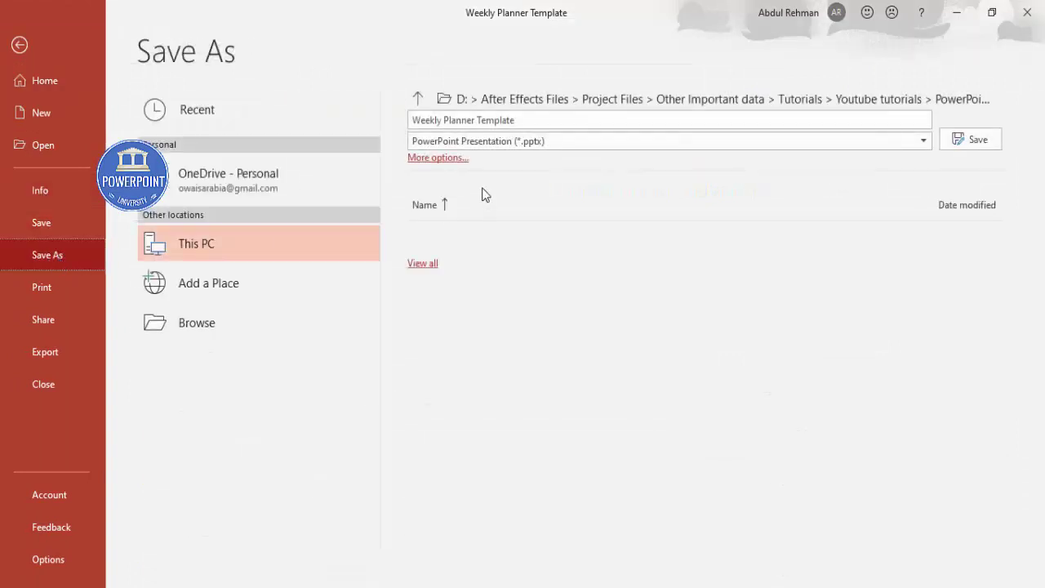